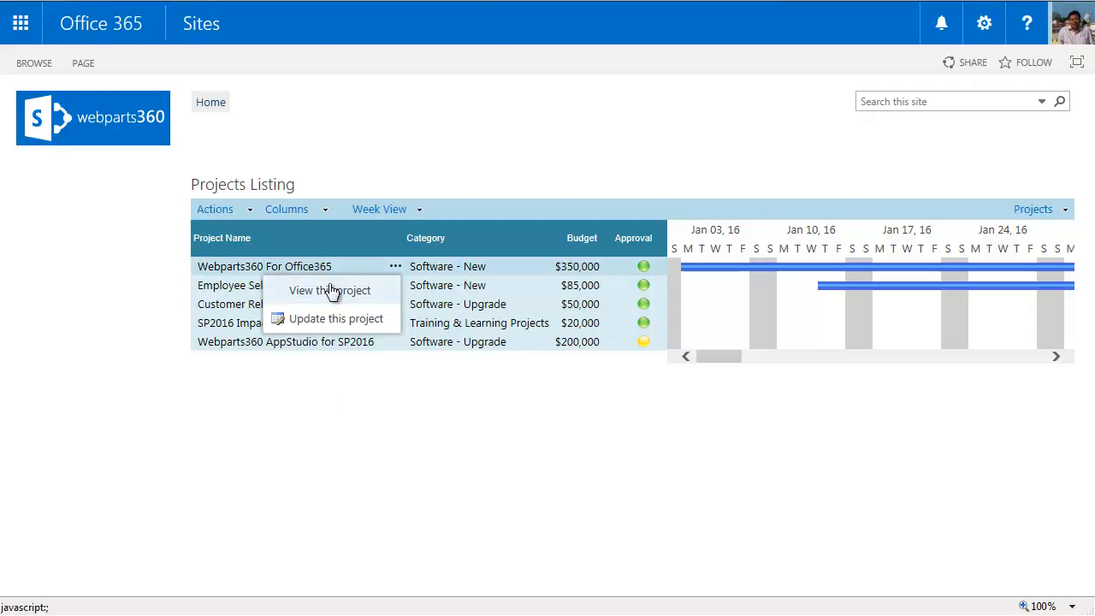
- View the full details of the Webparts360 For Office365 project from the listing and close them
{"action": "left_click", "coordinate": [330, 290]}
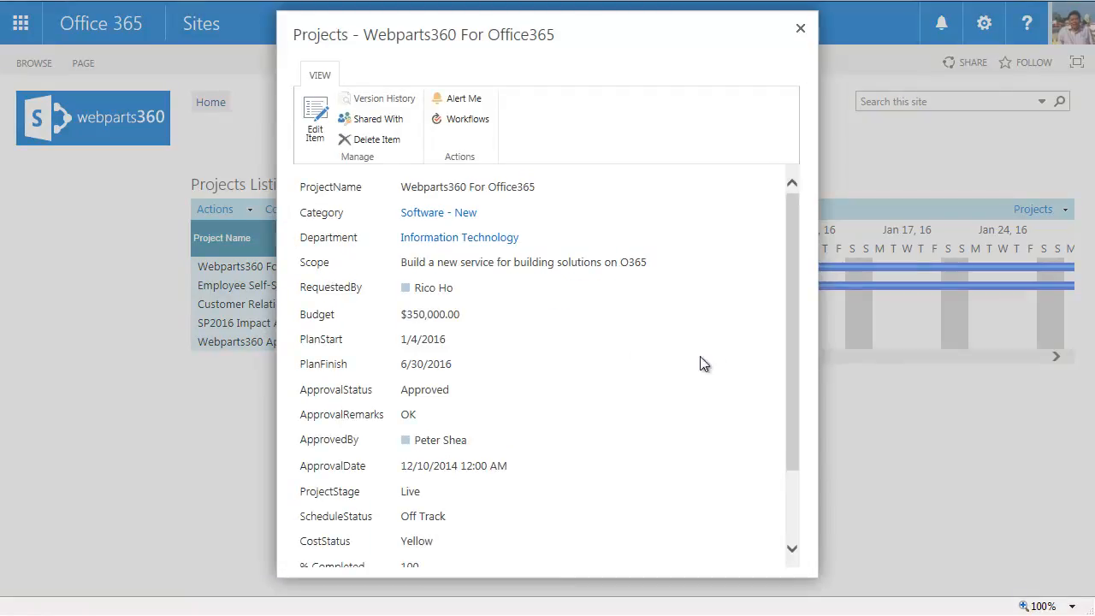
{"action": "scroll", "coordinate": [676, 359], "scroll_direction": "down", "scroll_amount": 3}
{"action": "scroll", "coordinate": [636, 492], "scroll_direction": "up", "scroll_amount": 1}
{"action": "scroll", "coordinate": [636, 488], "scroll_direction": "up", "scroll_amount": 1}
{"action": "scroll", "coordinate": [648, 492], "scroll_direction": "down", "scroll_amount": 3}
{"action": "left_click", "coordinate": [673, 525]}
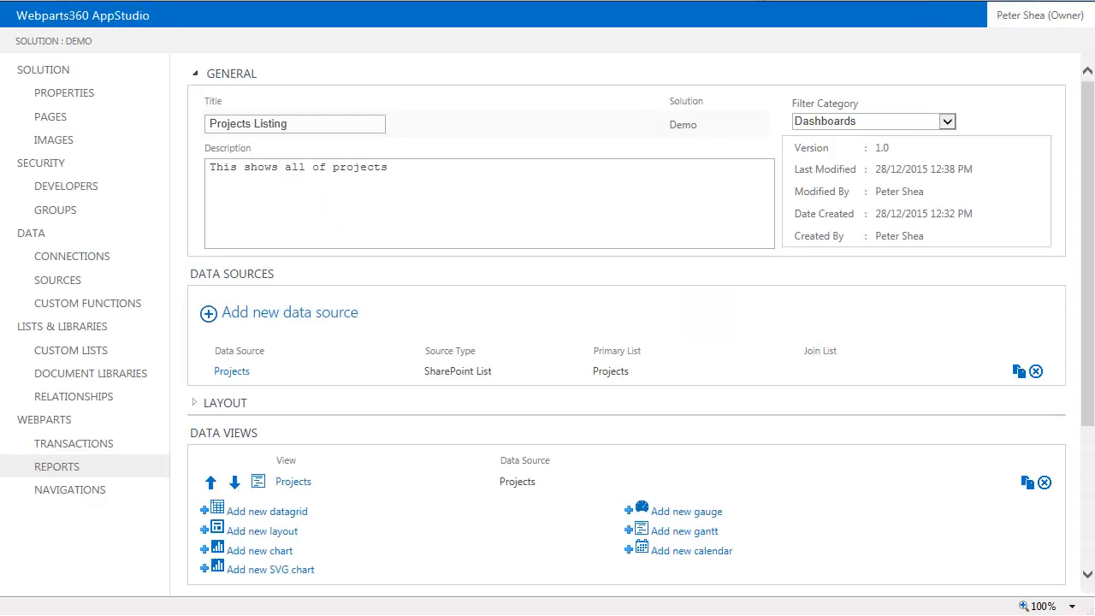
- Save the Projects Listing report definition and add a new definition titled "Project.Selected"
{"action": "scroll", "coordinate": [716, 367], "scroll_direction": "down", "scroll_amount": 3}
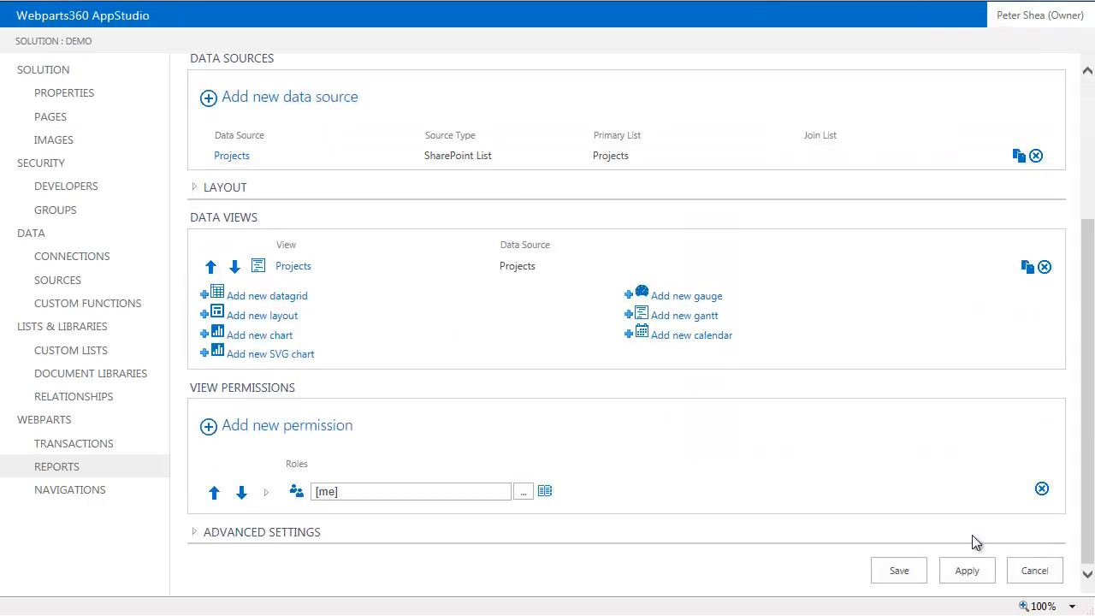
{"action": "left_click", "coordinate": [892, 570]}
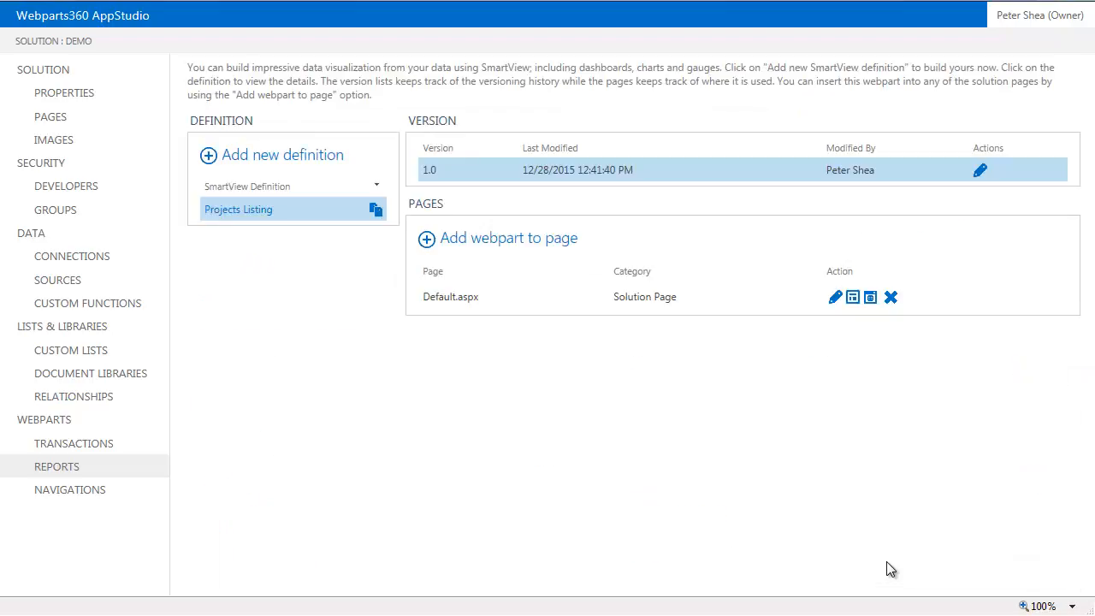
{"action": "left_click", "coordinate": [297, 160]}
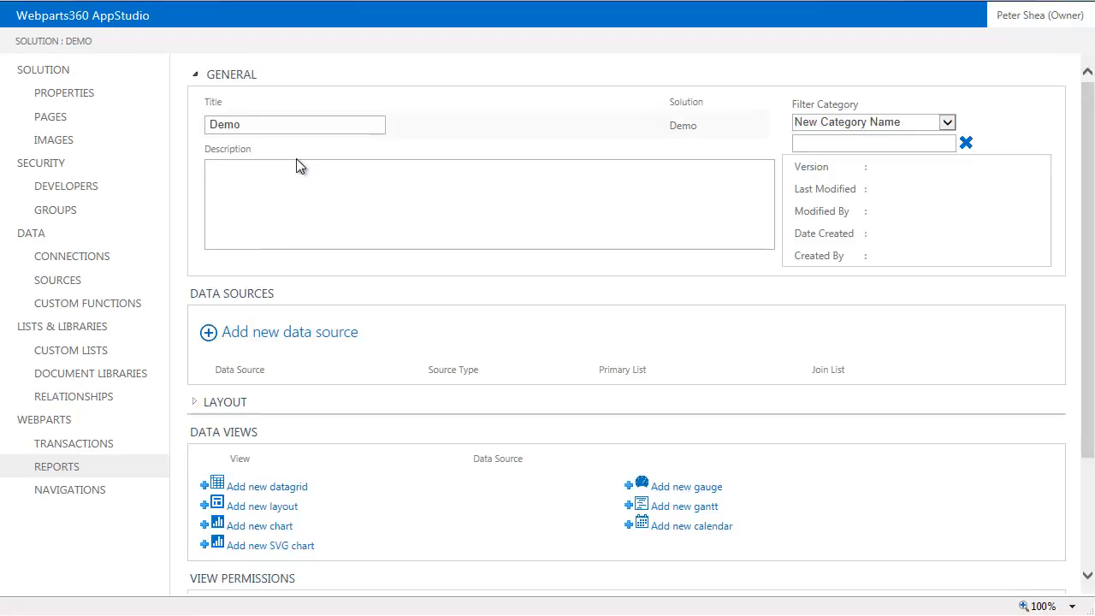
{"action": "left_click_drag", "start_coordinate": [271, 126], "coordinate": [122, 136]}
{"action": "key", "text": "BackSpace"}
{"action": "type", "text": "Pro"}
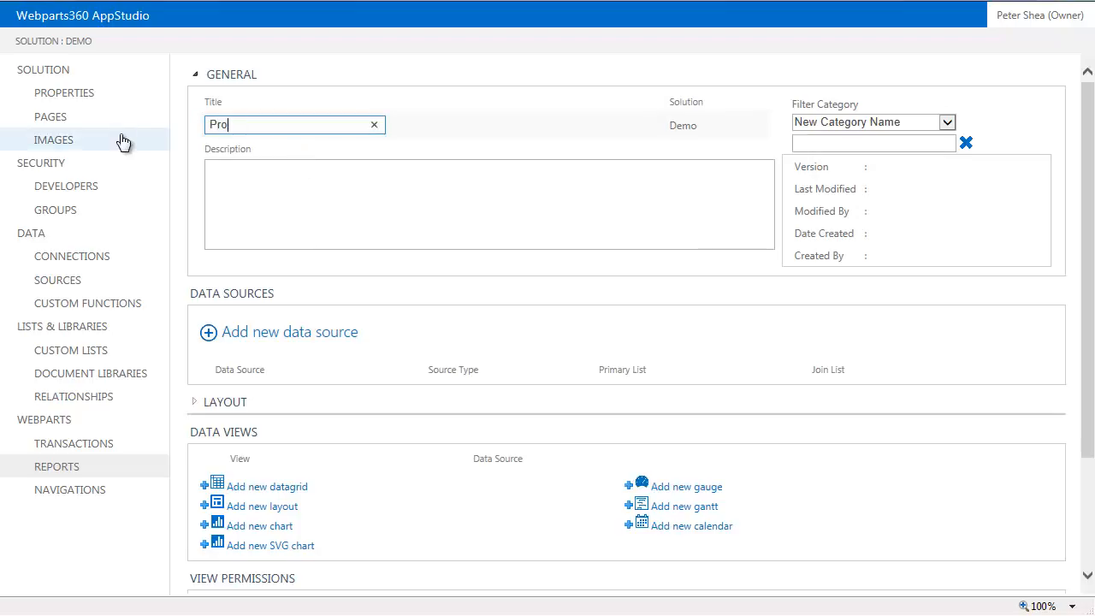
{"action": "type", "text": "ject.Selected"}
- Enter "This shows a selected project detail" as the new report definition's description
{"action": "left_click", "coordinate": [253, 183]}
{"action": "type", "text": "This shows a selected"}
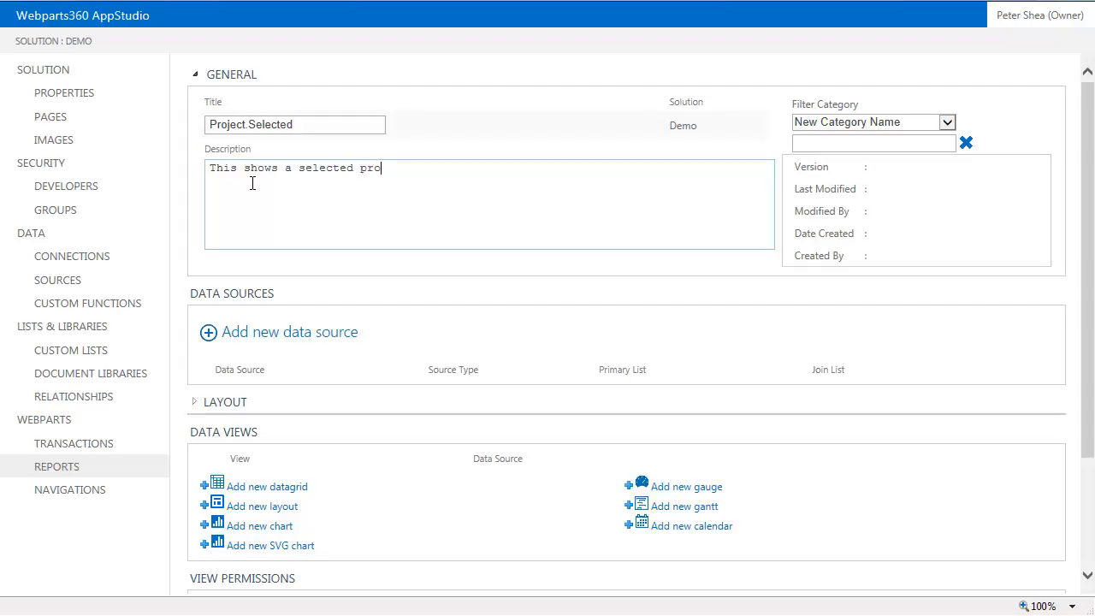
{"action": "key", "text": "BackSpace"}
{"action": "key", "text": "BackSpace"}
{"action": "type", "text": "ject dewta"}
{"action": "key", "text": "BackSpace"}
{"action": "key", "text": "BackSpace"}
{"action": "key", "text": "BackSpace"}
{"action": "type", "text": "tail"}
- Assign the report definition to a new filter category named "Project Workspace"
{"action": "left_click", "coordinate": [909, 142]}
{"action": "type", "text": "Project "}
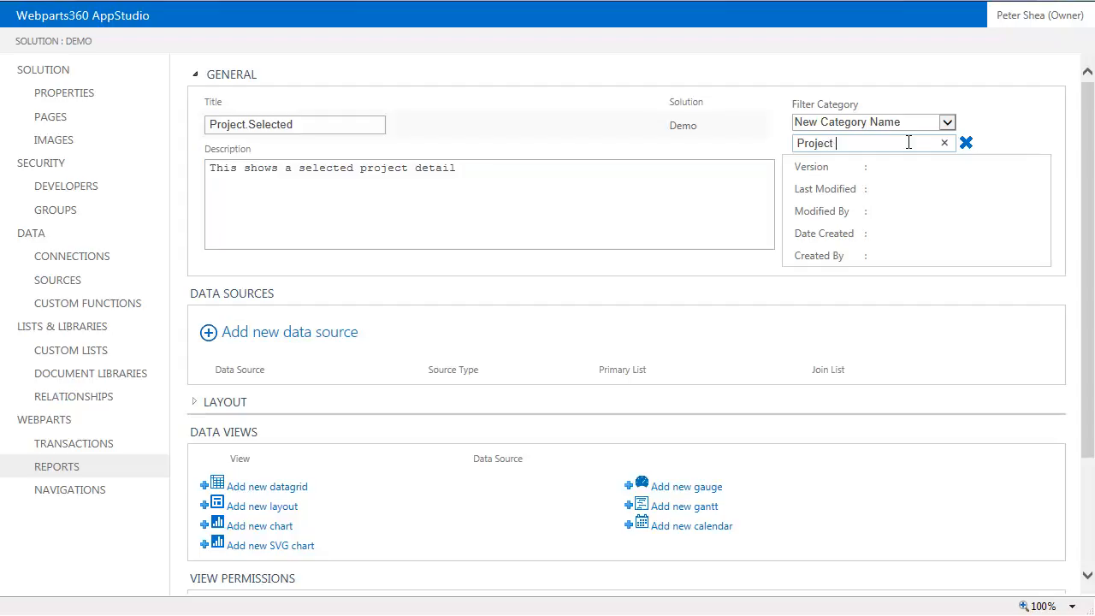
{"action": "type", "text": "Workspace"}
- Add a SharePoint List data source that uses Projects as its primary list
{"action": "left_click", "coordinate": [320, 332]}
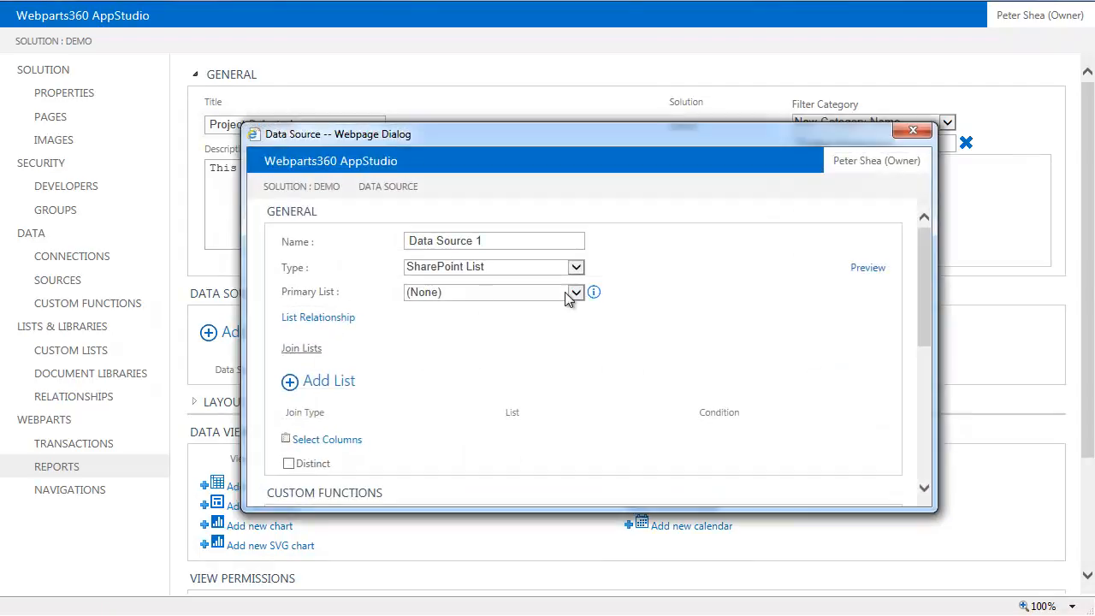
{"action": "left_click", "coordinate": [579, 294]}
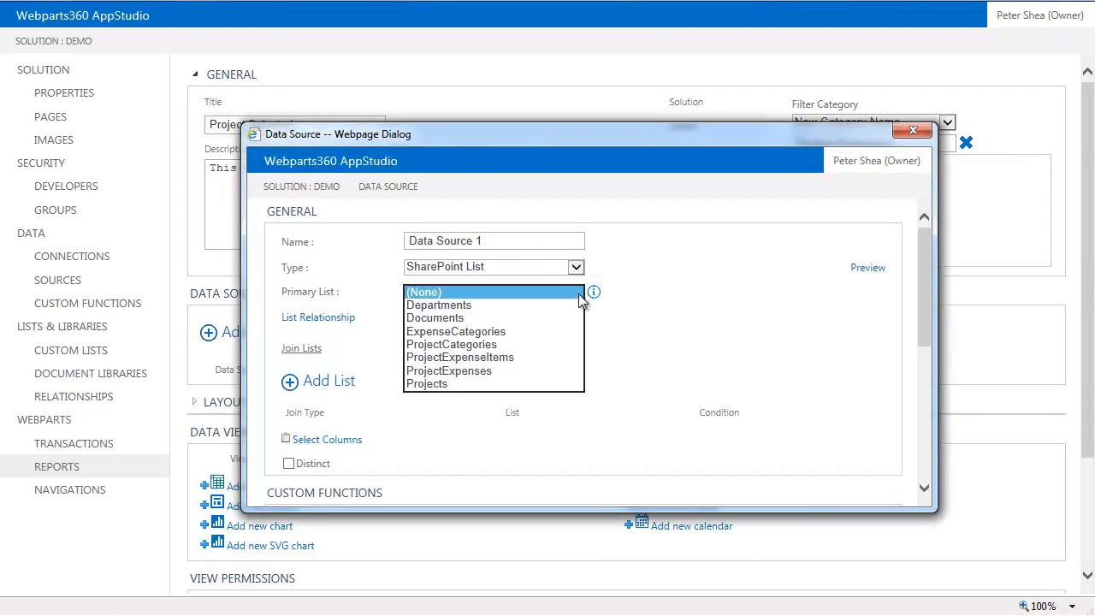
{"action": "left_click", "coordinate": [445, 385]}
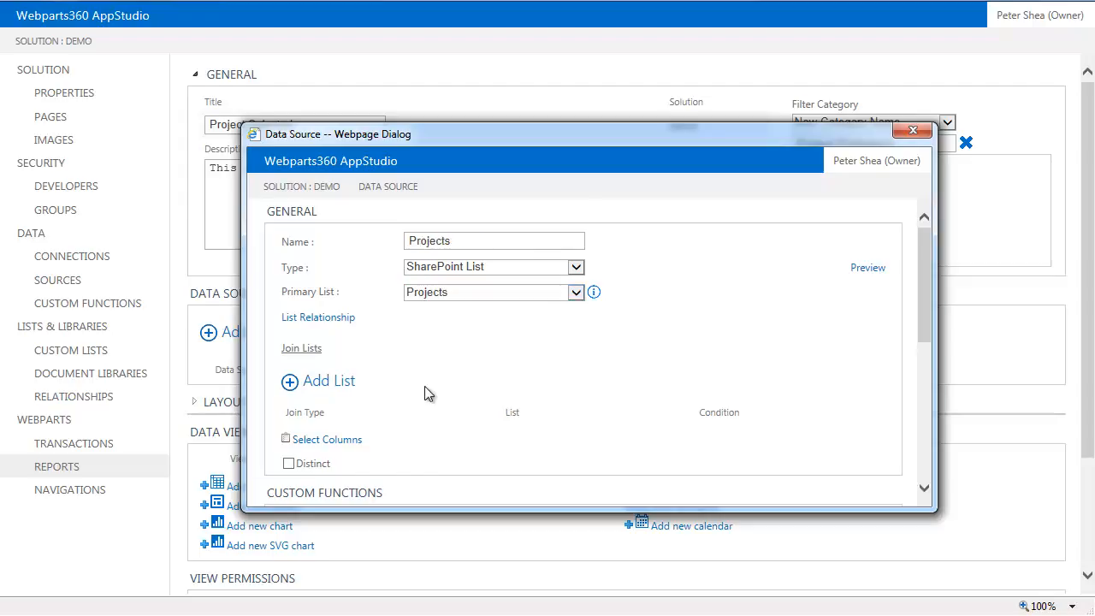
- Clear the data source's column selection and include only ProjectName, Category_Lookup_Description and Department_Lookup_Description besides the mandatory ID
{"action": "scroll", "coordinate": [426, 388], "scroll_direction": "down", "scroll_amount": 3}
{"action": "scroll", "coordinate": [423, 392], "scroll_direction": "up", "scroll_amount": 2}
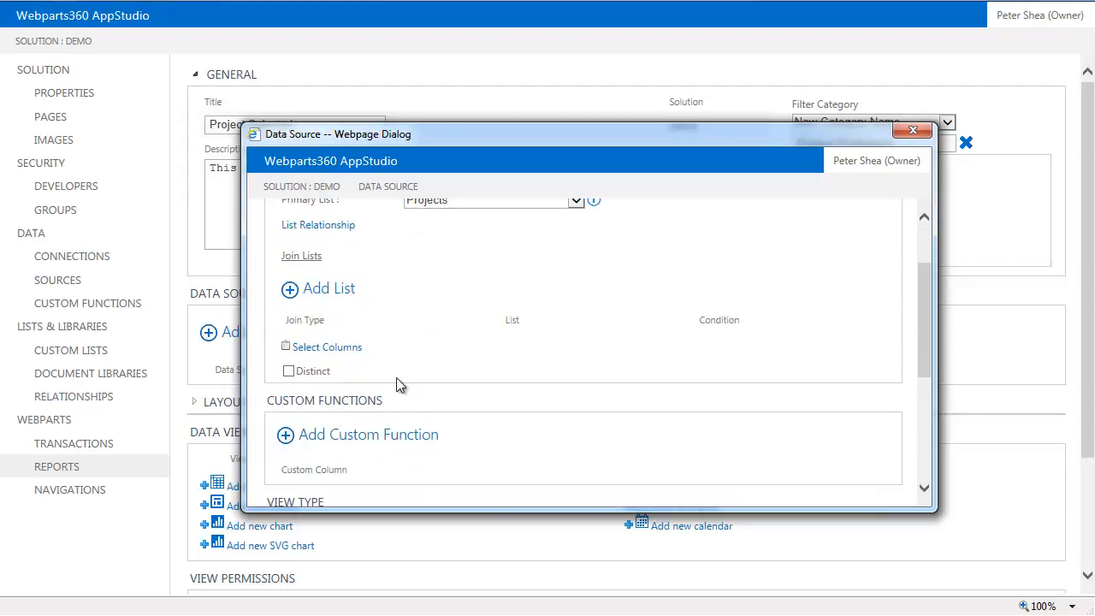
{"action": "left_click", "coordinate": [345, 355]}
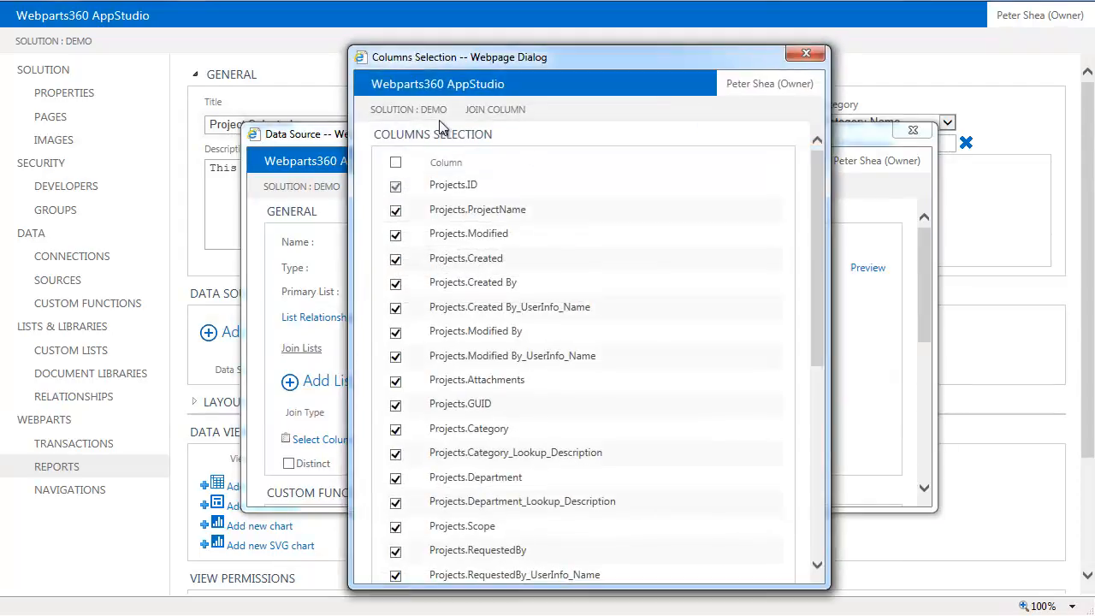
{"action": "left_click", "coordinate": [396, 163]}
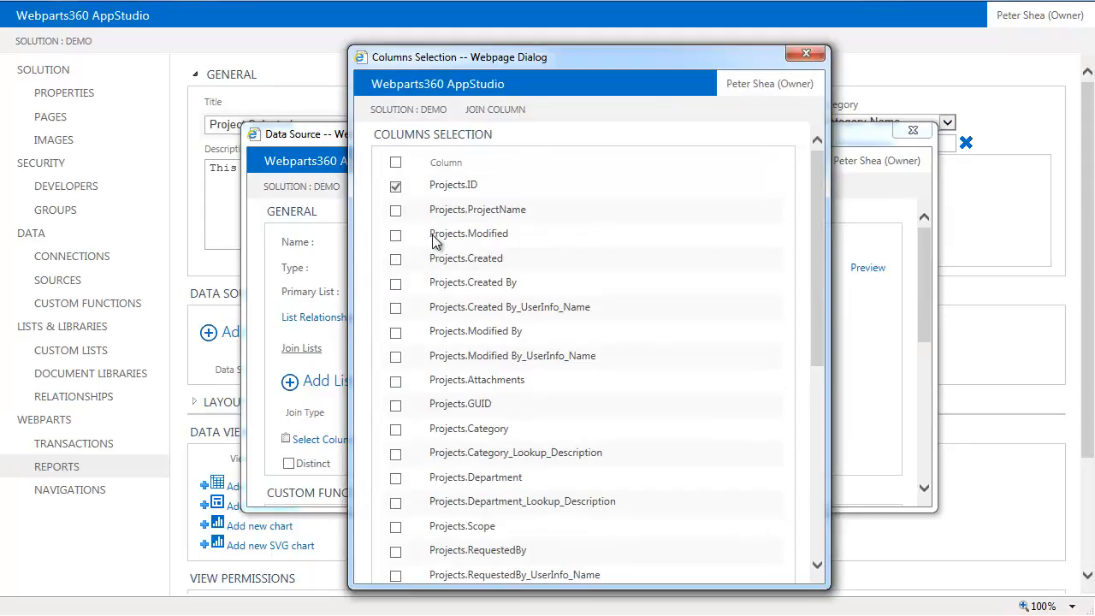
{"action": "left_click", "coordinate": [401, 213]}
{"action": "scroll", "coordinate": [687, 227], "scroll_direction": "down", "scroll_amount": 5}
{"action": "left_click", "coordinate": [396, 246]}
{"action": "left_click", "coordinate": [395, 295]}
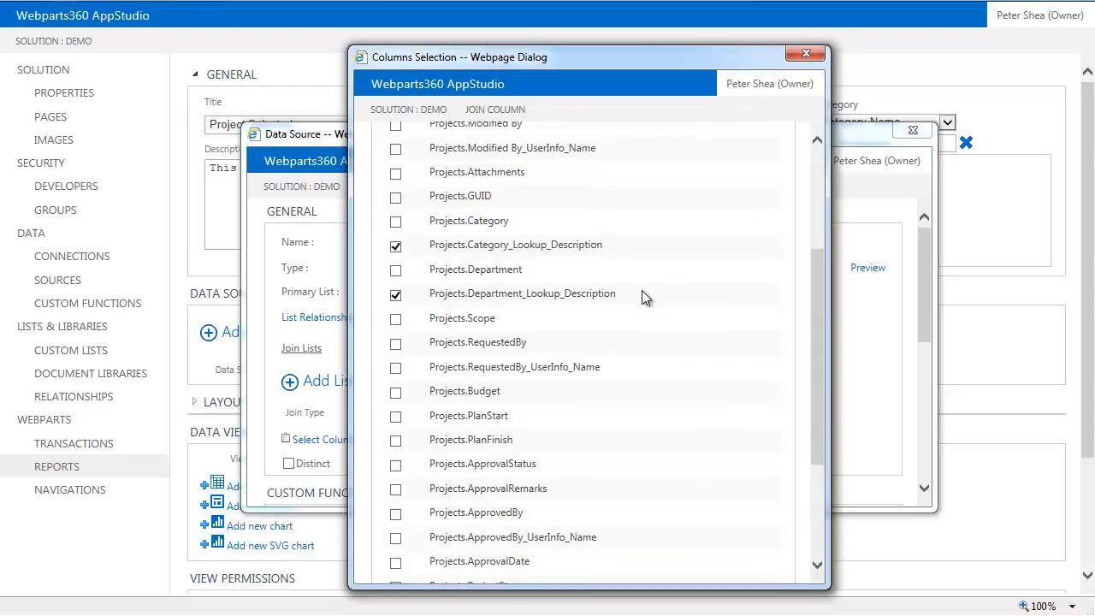
- Include the Scope, RequestedBy_UserInfo_Name, Budget, PlanStart and PlanFinish columns in the data source
{"action": "scroll", "coordinate": [642, 299], "scroll_direction": "down", "scroll_amount": 3}
{"action": "left_click", "coordinate": [395, 180]}
{"action": "left_click", "coordinate": [396, 229]}
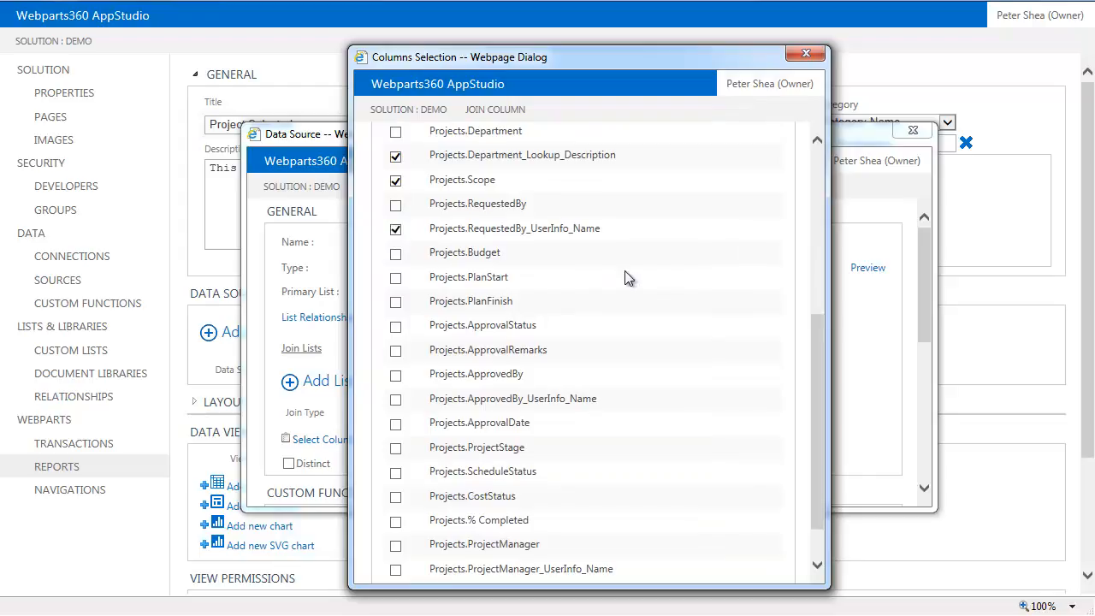
{"action": "left_click", "coordinate": [395, 254]}
{"action": "left_click", "coordinate": [395, 278]}
{"action": "left_click", "coordinate": [397, 302]}
- Include the ApprovalStatus, % Completed and ProjectManager_UserInfo_Name columns and save the column selection
{"action": "scroll", "coordinate": [662, 277], "scroll_direction": "down", "scroll_amount": 2}
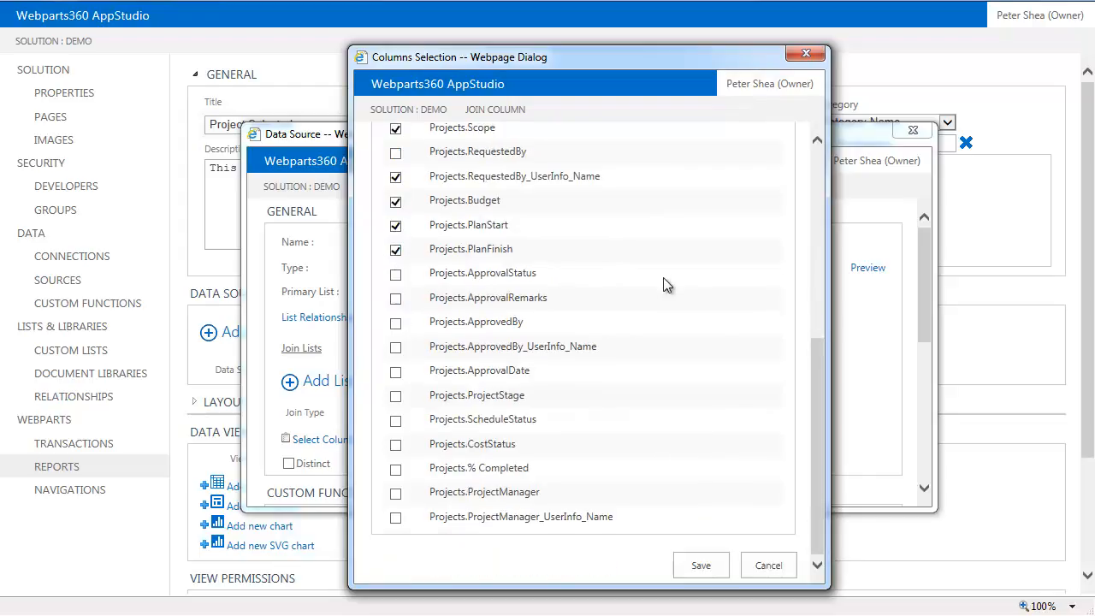
{"action": "left_click", "coordinate": [396, 275]}
{"action": "left_click", "coordinate": [396, 470]}
{"action": "left_click", "coordinate": [396, 519]}
{"action": "left_click", "coordinate": [702, 567]}
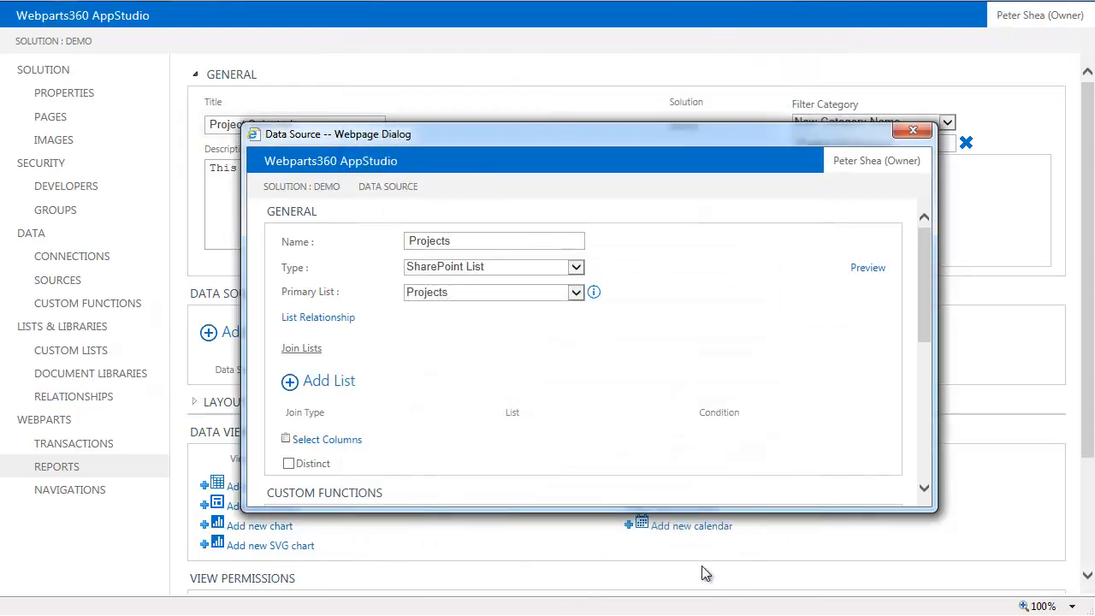
- Save the Projects data source without adding any custom functions, ordering or filter parameters
{"action": "scroll", "coordinate": [651, 393], "scroll_direction": "down", "scroll_amount": 3}
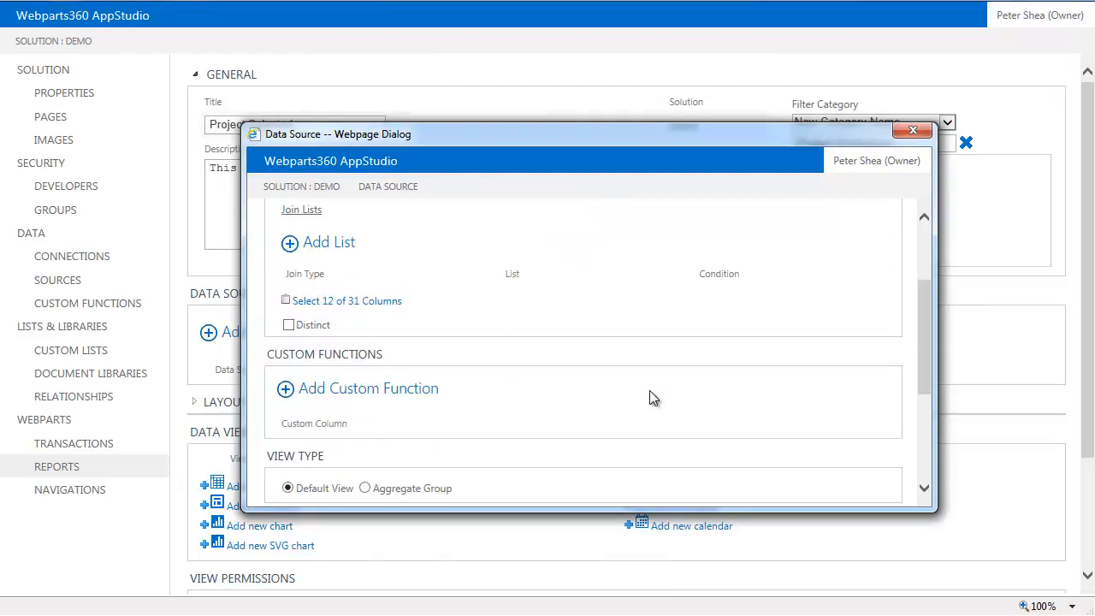
{"action": "scroll", "coordinate": [621, 315], "scroll_direction": "down", "scroll_amount": 3}
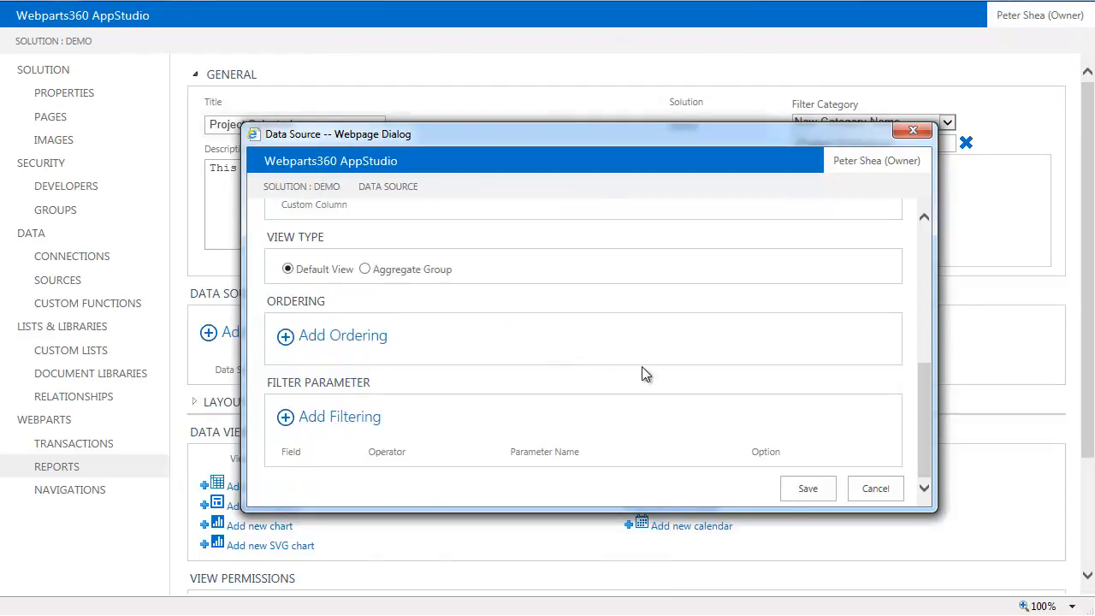
{"action": "left_click", "coordinate": [804, 492]}
- Add a new layout data view on the Projects data source and name it "Project Details"
{"action": "scroll", "coordinate": [433, 356], "scroll_direction": "down", "scroll_amount": 3}
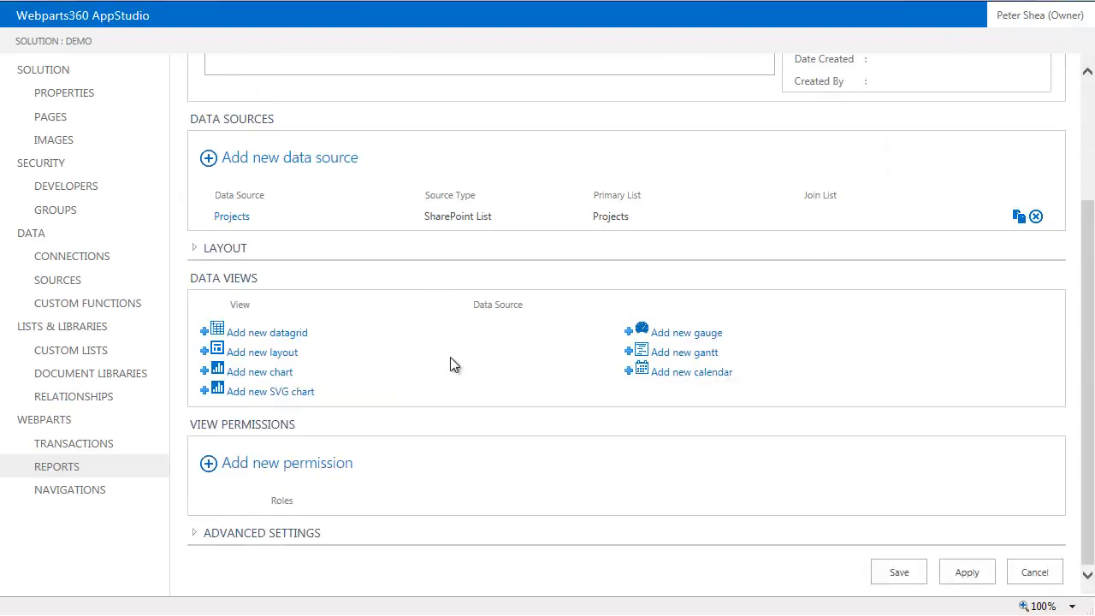
{"action": "left_click", "coordinate": [279, 354]}
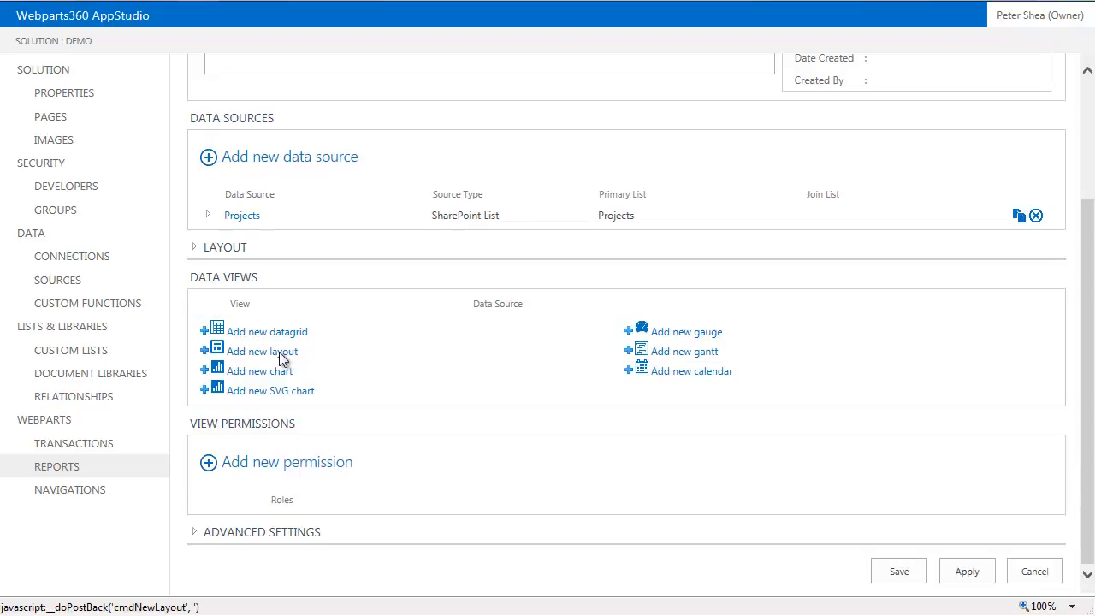
{"action": "left_click_drag", "start_coordinate": [407, 35], "coordinate": [326, 28]}
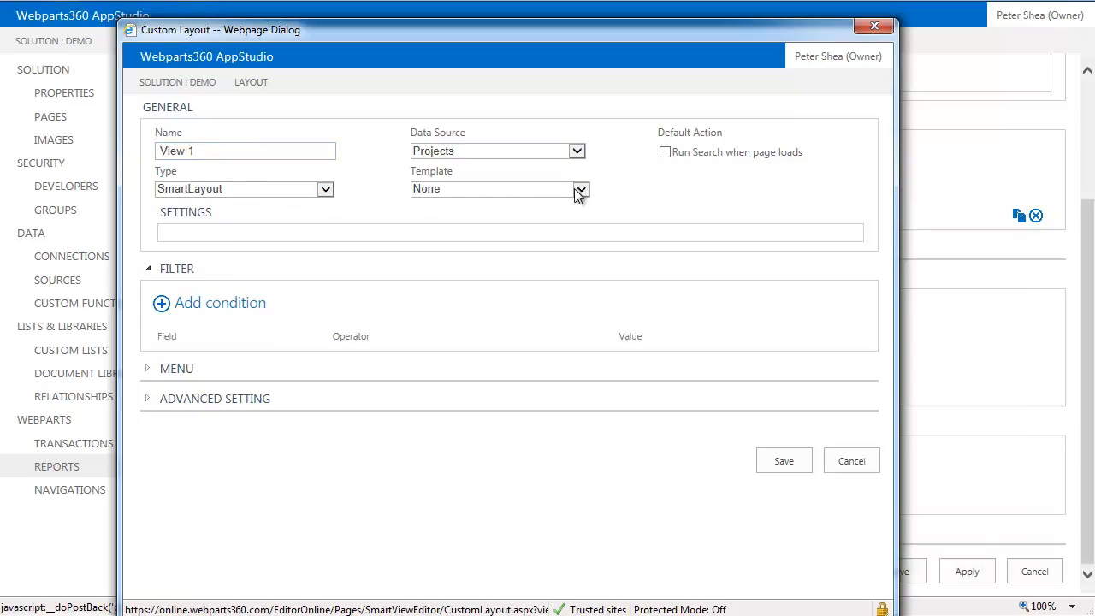
{"action": "left_click_drag", "start_coordinate": [269, 151], "coordinate": [142, 151]}
{"action": "type", "text": "P"}
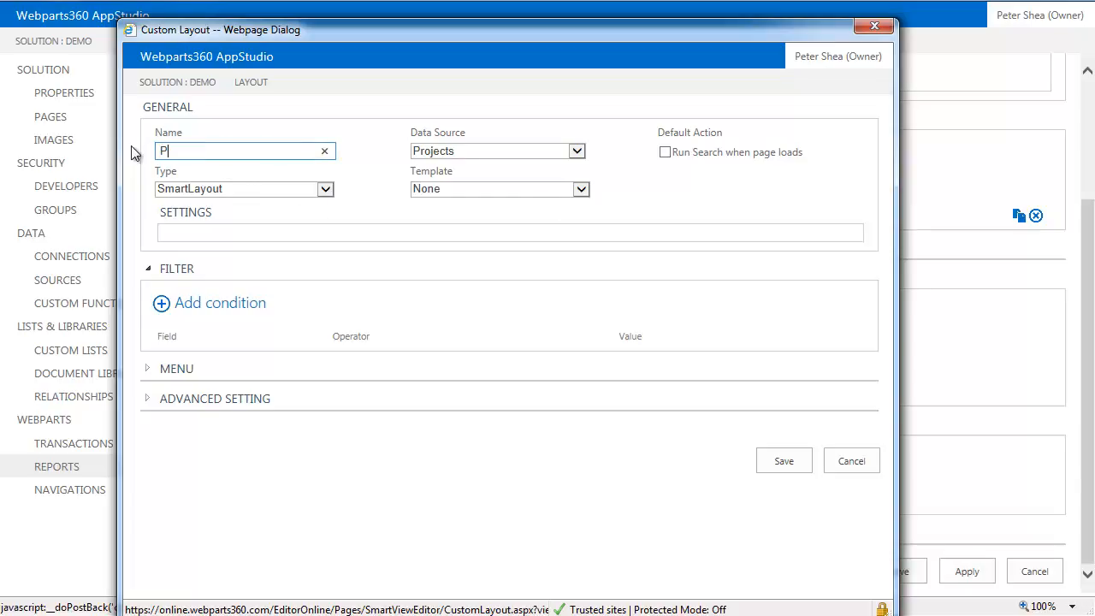
{"action": "type", "text": "roject Details"}
- Add a filter condition to the layout requiring Projects.ID to be Equal to [param:ProjectID]
{"action": "left_click", "coordinate": [232, 310]}
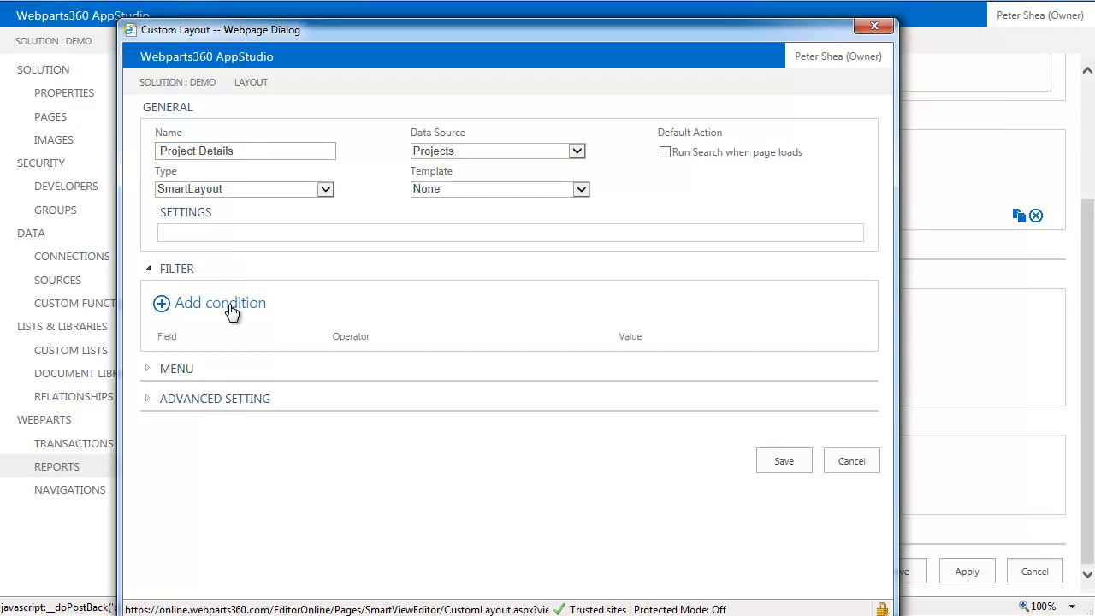
{"action": "left_click", "coordinate": [312, 359]}
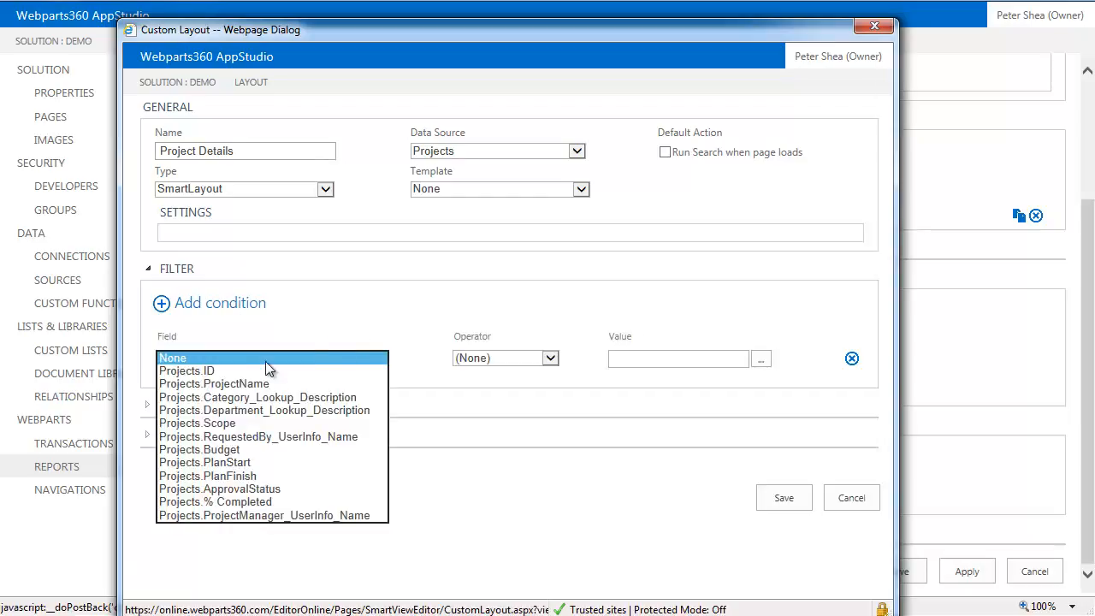
{"action": "left_click", "coordinate": [245, 370]}
{"action": "left_click", "coordinate": [554, 360]}
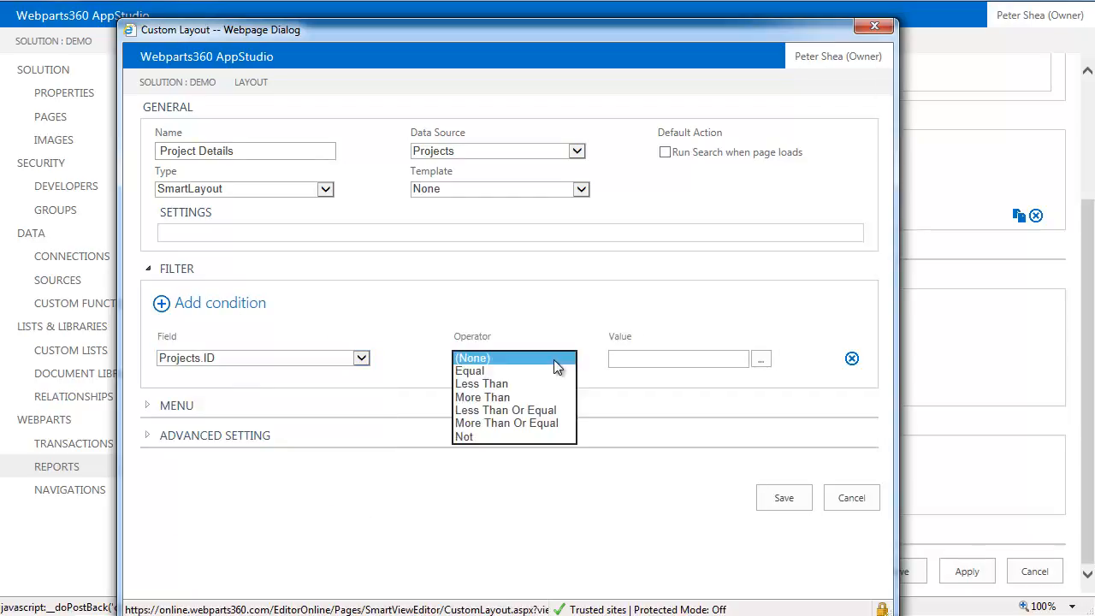
{"action": "left_click", "coordinate": [515, 372]}
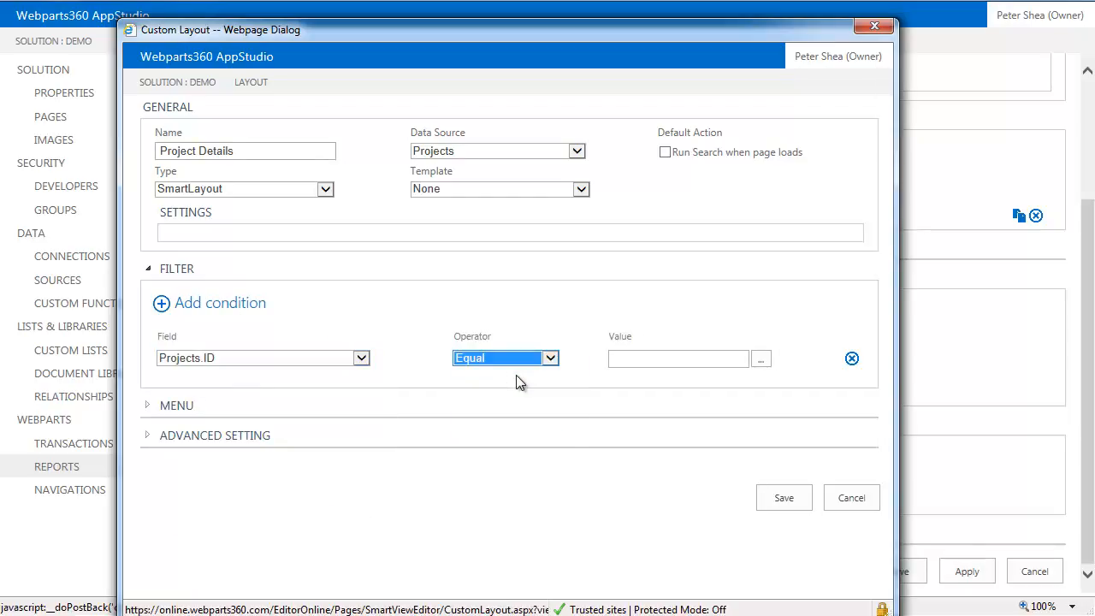
{"action": "left_click", "coordinate": [650, 364]}
{"action": "type", "text": "["}
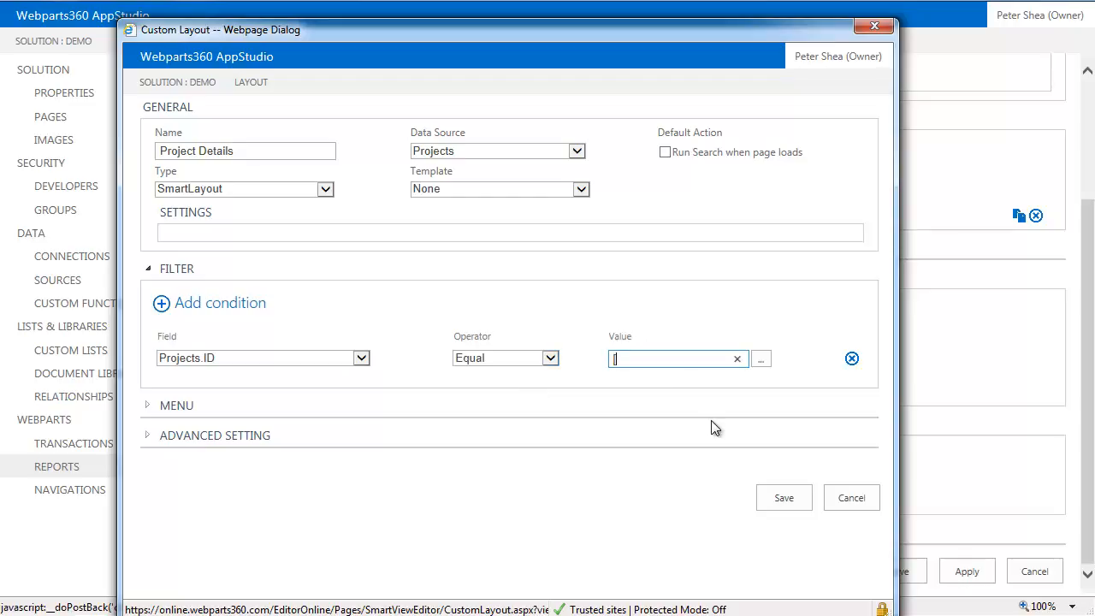
{"action": "type", "text": "param:ProjectID"}
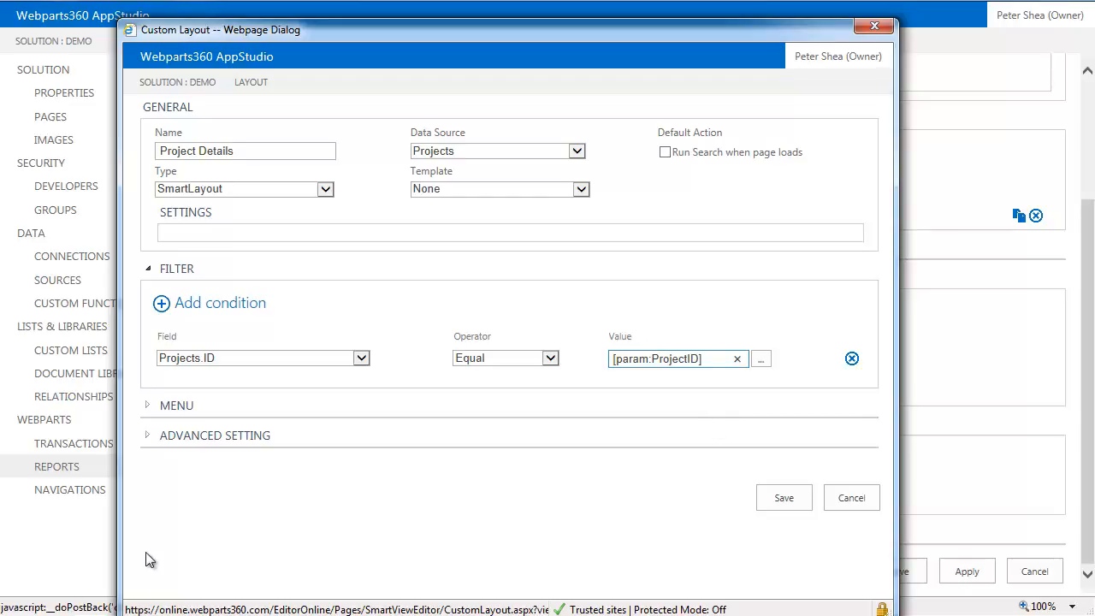
- Disable paging in the layout's advanced settings, and save both the layout and the report definition
{"action": "left_click", "coordinate": [147, 435]}
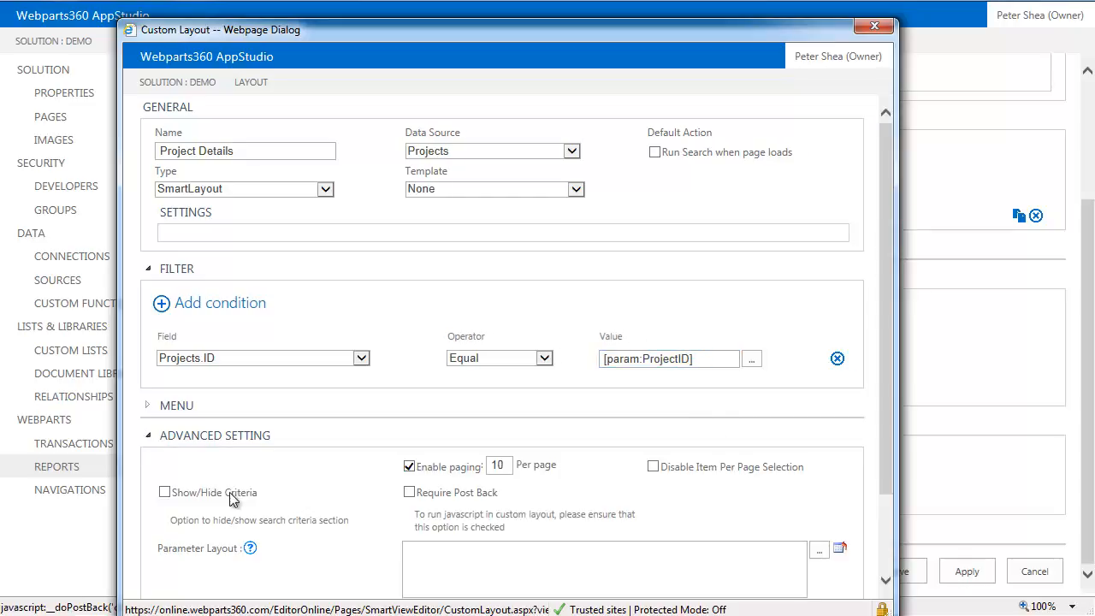
{"action": "left_click", "coordinate": [409, 466]}
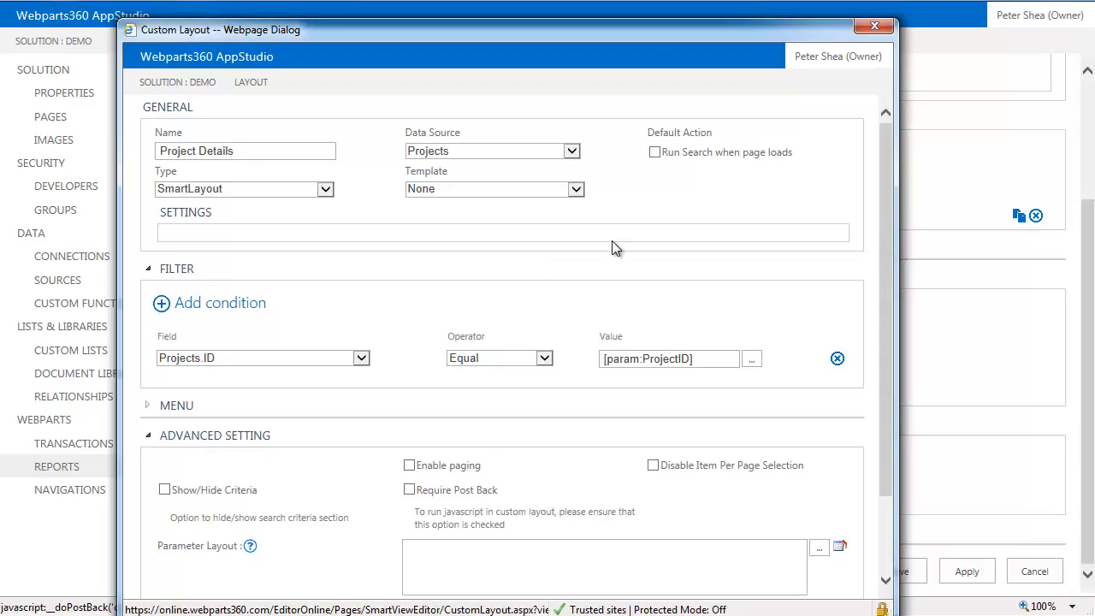
{"action": "scroll", "coordinate": [611, 253], "scroll_direction": "down", "scroll_amount": 2}
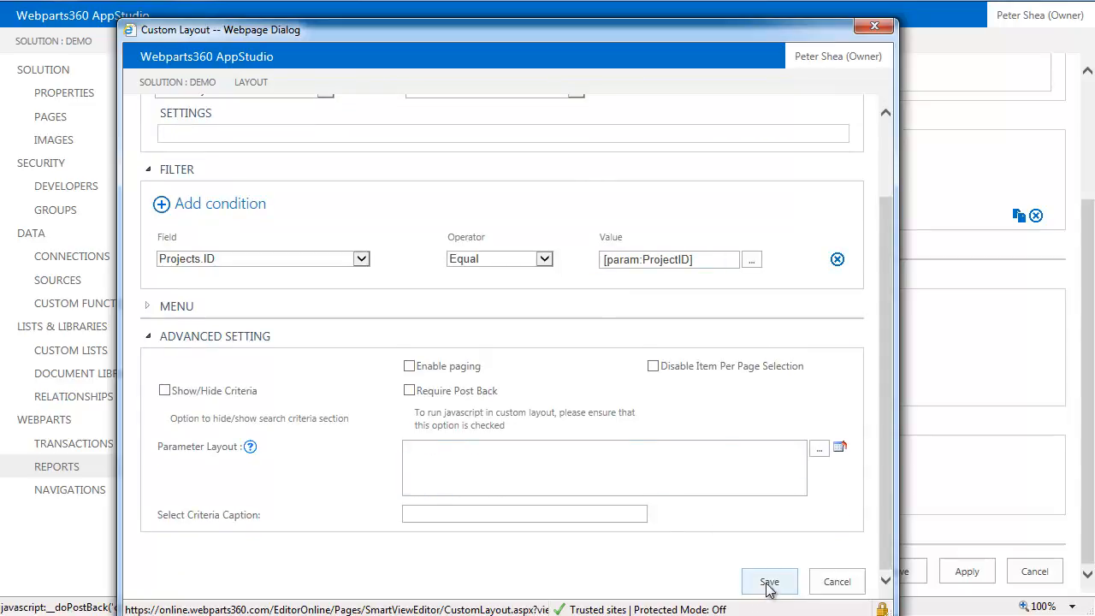
{"action": "left_click", "coordinate": [769, 583]}
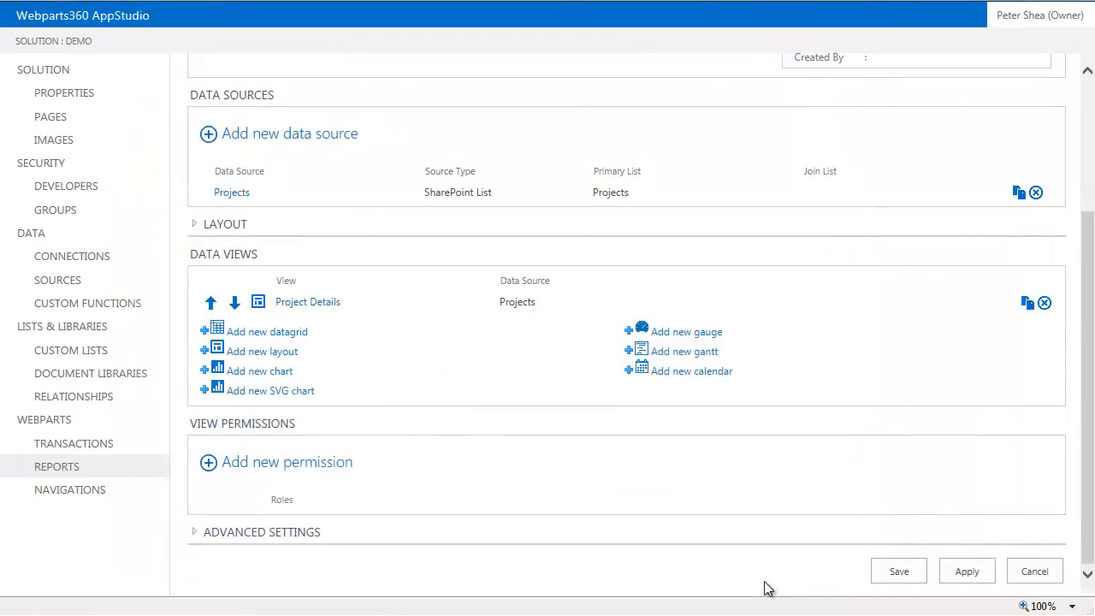
{"action": "left_click", "coordinate": [897, 577]}
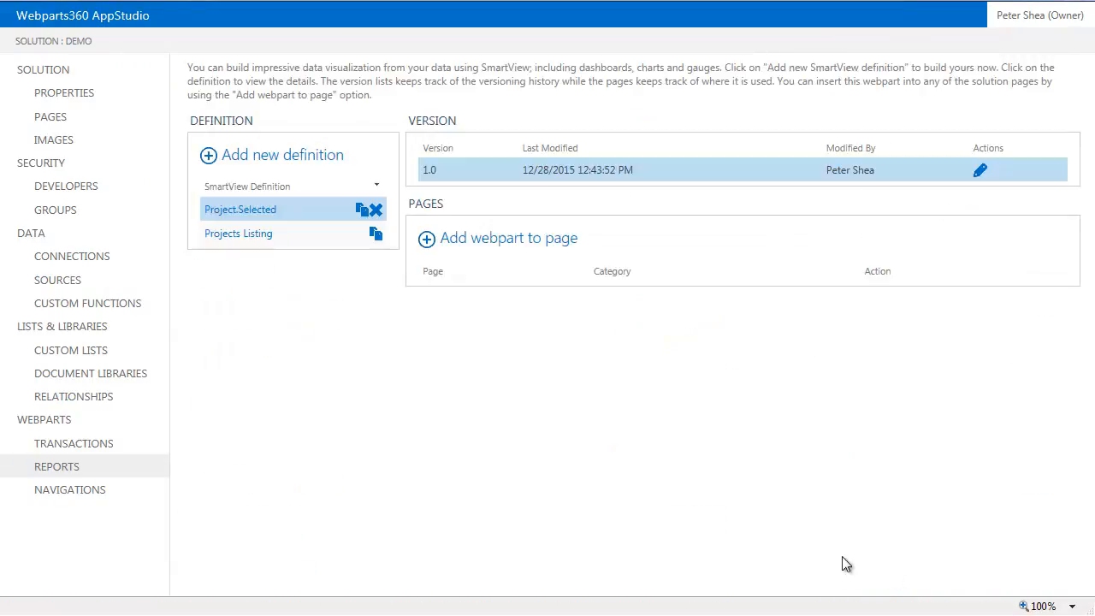
- Start adding the Project.Selected webpart to a new solution page with the file name ProjectDetails
{"action": "left_click", "coordinate": [503, 240]}
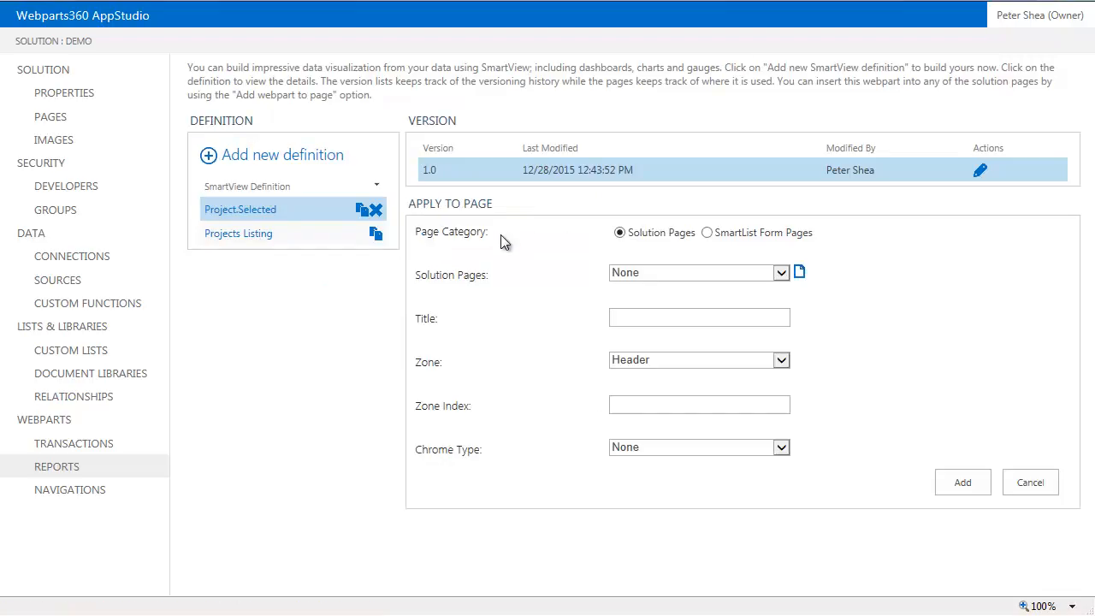
{"action": "left_click", "coordinate": [778, 278]}
{"action": "type", "text": "ProjecytDeti"}
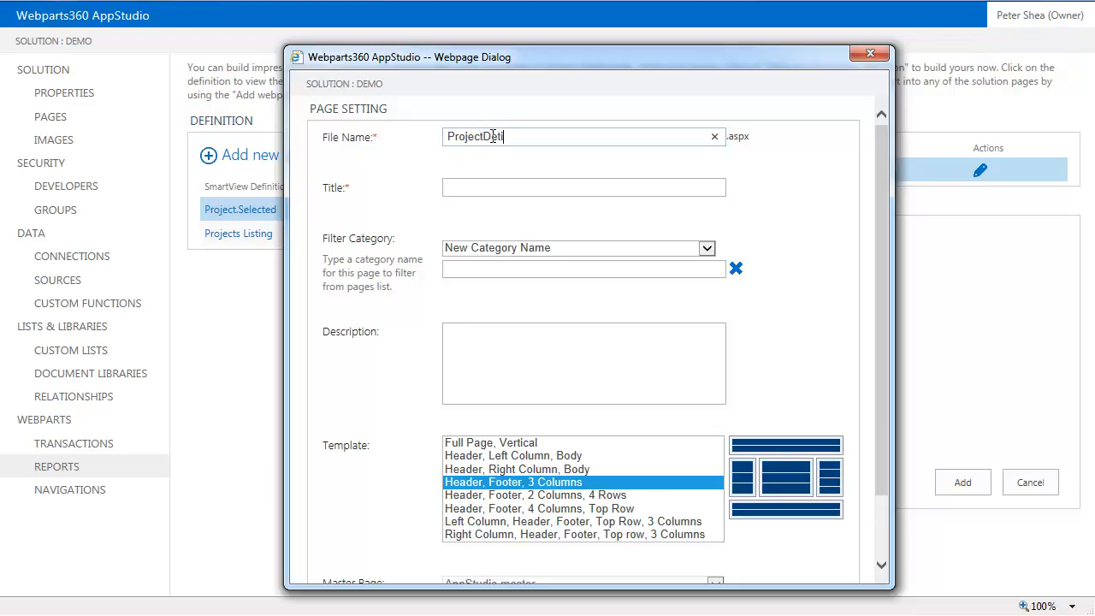
{"action": "type", "text": "las"}
{"action": "key", "text": "BackSpace"}
{"action": "key", "text": "BackSpace"}
{"action": "type", "text": "ail"}
{"action": "key", "text": "BackSpace"}
{"action": "key", "text": "BackSpace"}
{"action": "key", "text": "BackSpace"}
{"action": "key", "text": "BackSpace"}
- Title the page "Project Details", choose the Project Workspace category and the "Header, Footer, 3 Columns" template, and create it
{"action": "left_click", "coordinate": [486, 187]}
{"action": "left_click", "coordinate": [707, 248]}
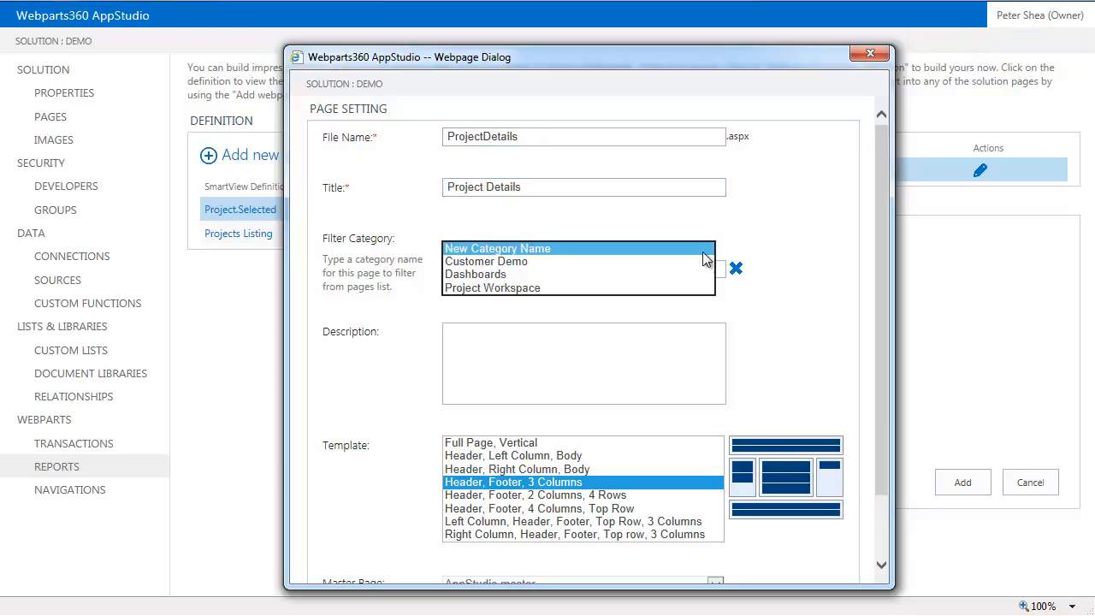
{"action": "left_click", "coordinate": [544, 283]}
{"action": "scroll", "coordinate": [721, 337], "scroll_direction": "down", "scroll_amount": 2}
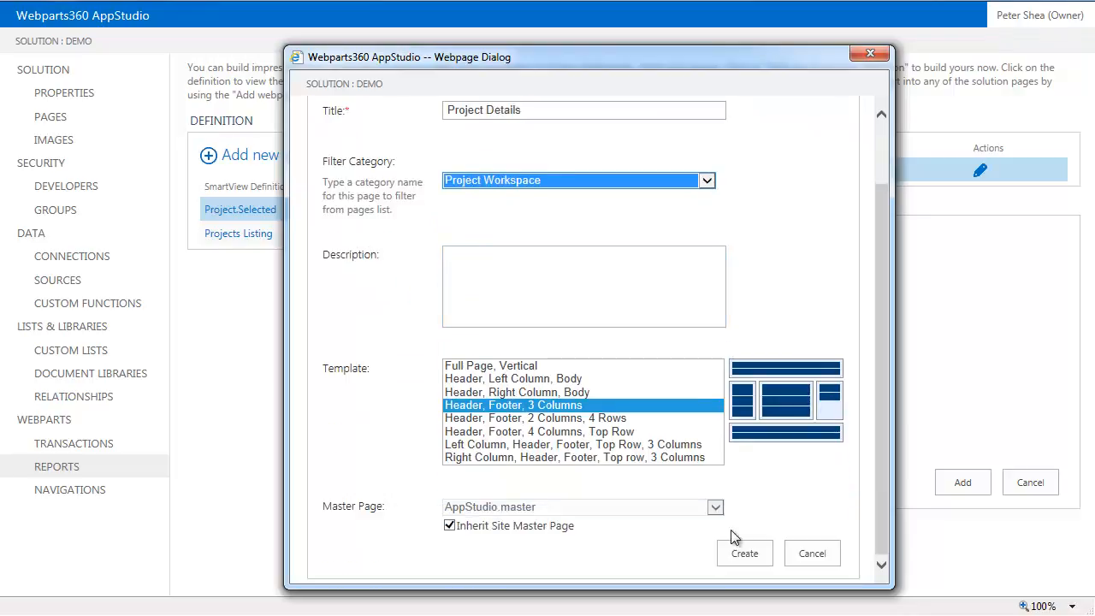
{"action": "left_click", "coordinate": [545, 409]}
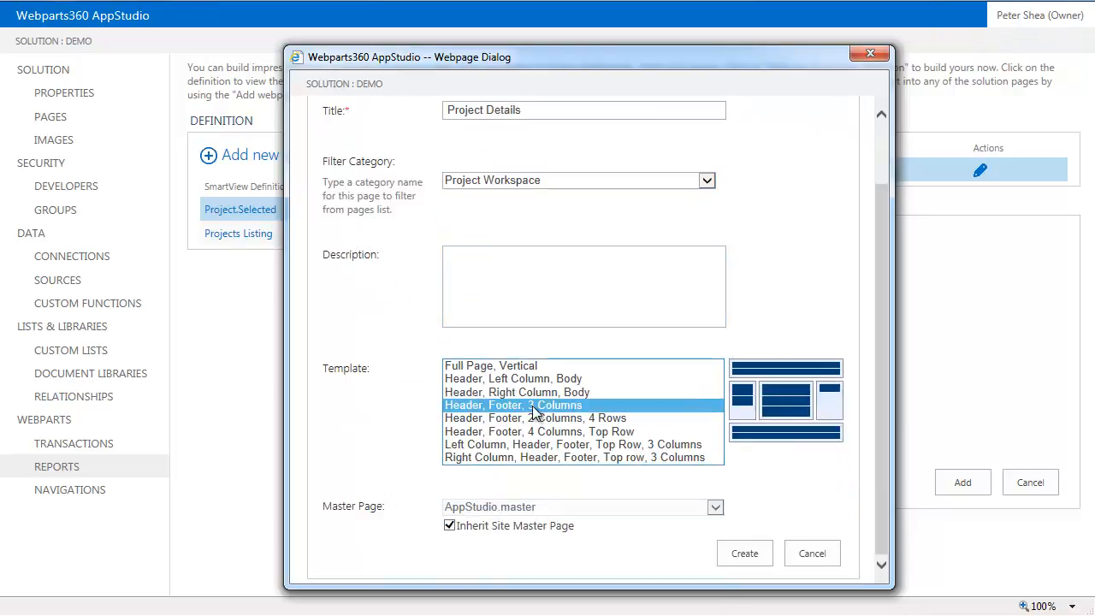
{"action": "left_click", "coordinate": [747, 556]}
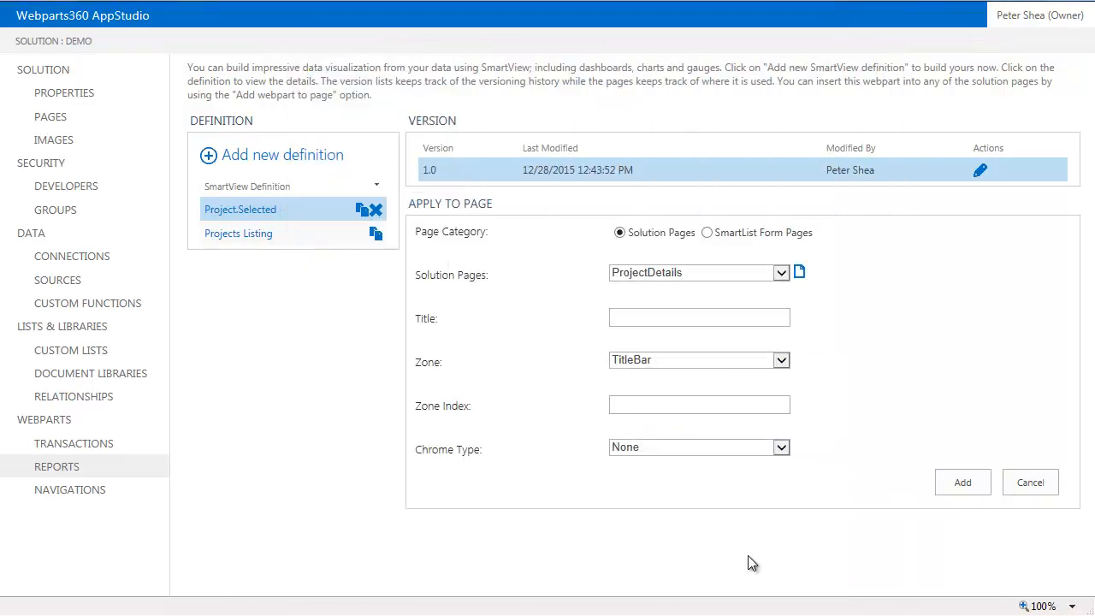
- Place the Project.Selected webpart in the Header zone of the ProjectDetails page and add it
{"action": "left_click", "coordinate": [781, 360]}
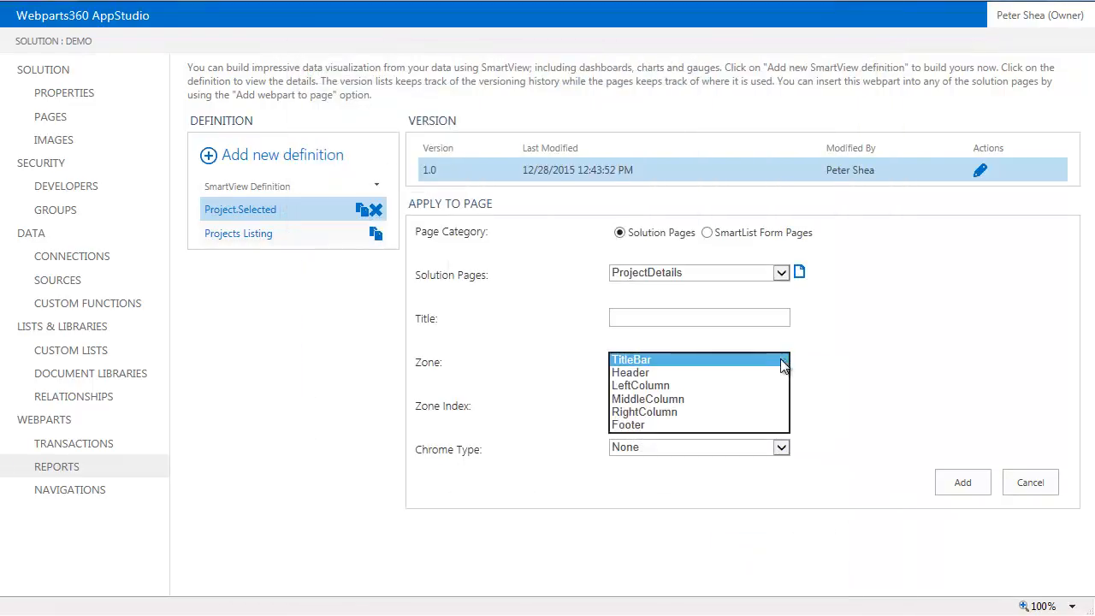
{"action": "left_click", "coordinate": [651, 377]}
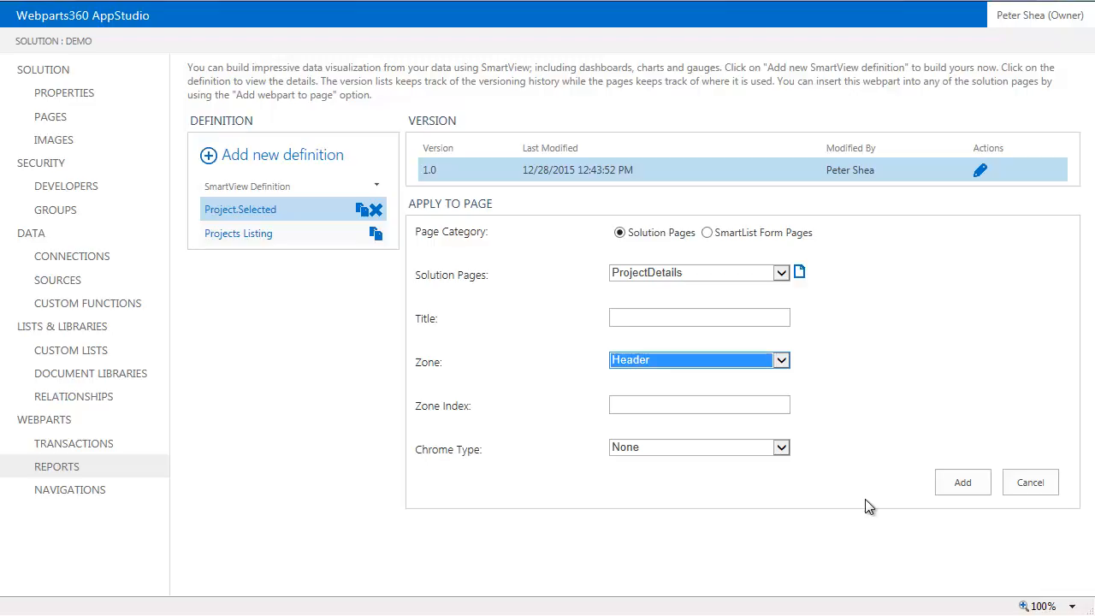
{"action": "left_click", "coordinate": [963, 485]}
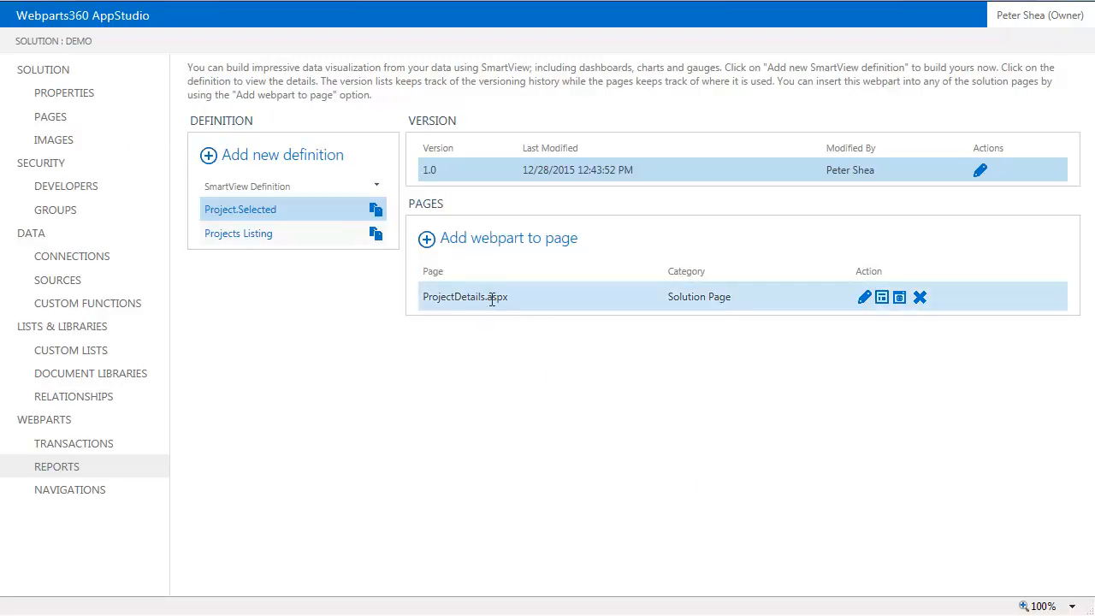
- Open the Projects gantt view of the Projects Listing report and expand the Projects.ProjectName column's settings
{"action": "left_click", "coordinate": [237, 243]}
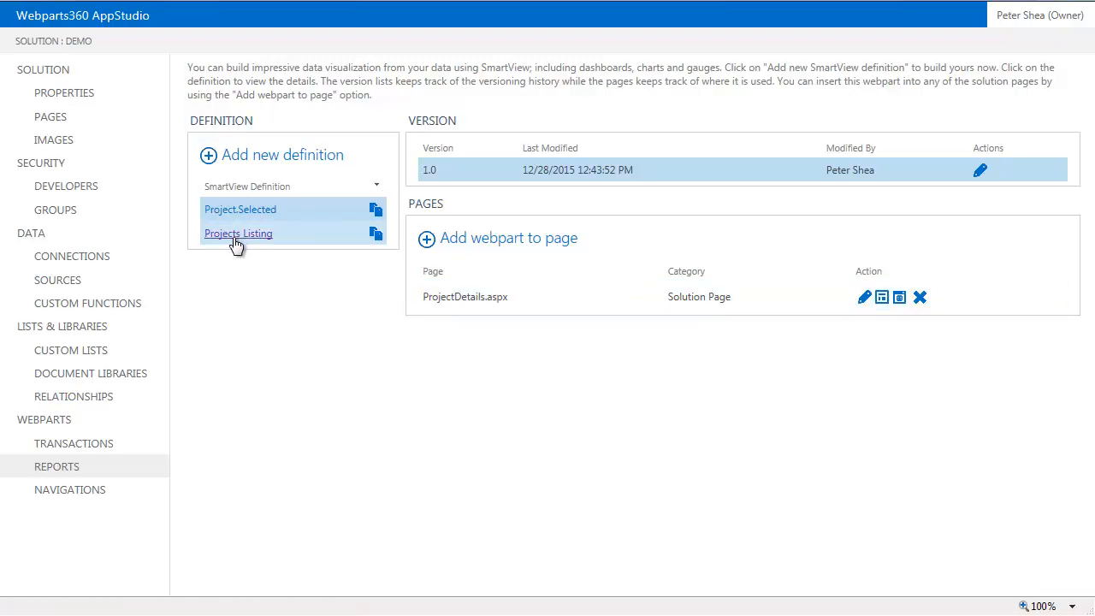
{"action": "left_click", "coordinate": [787, 177]}
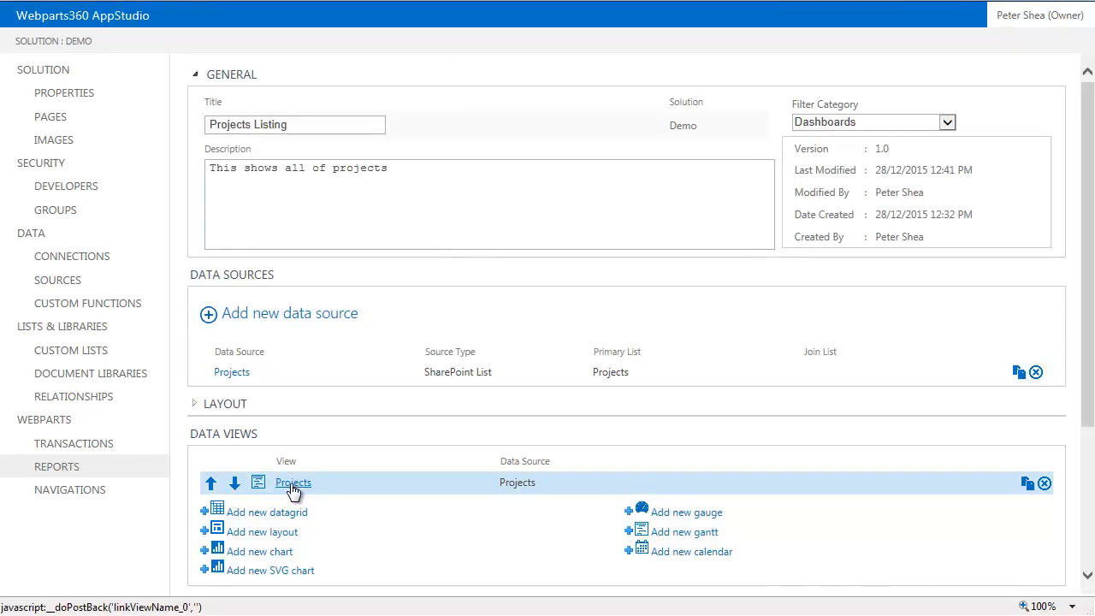
{"action": "scroll", "coordinate": [294, 490], "scroll_direction": "down", "scroll_amount": 3}
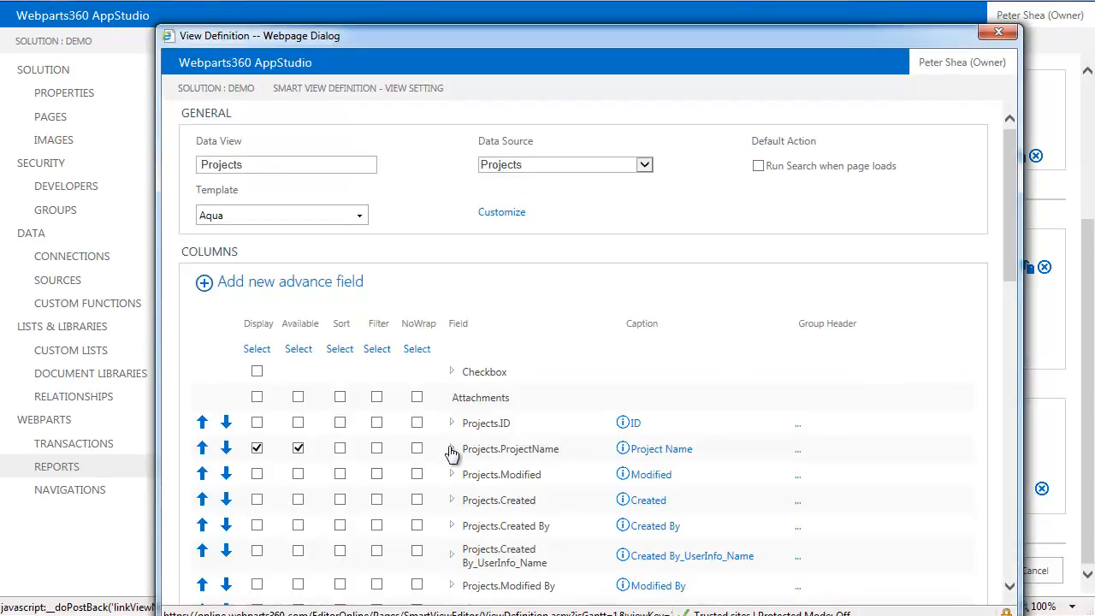
{"action": "left_click", "coordinate": [452, 450]}
{"action": "scroll", "coordinate": [723, 440], "scroll_direction": "down", "scroll_amount": 3}
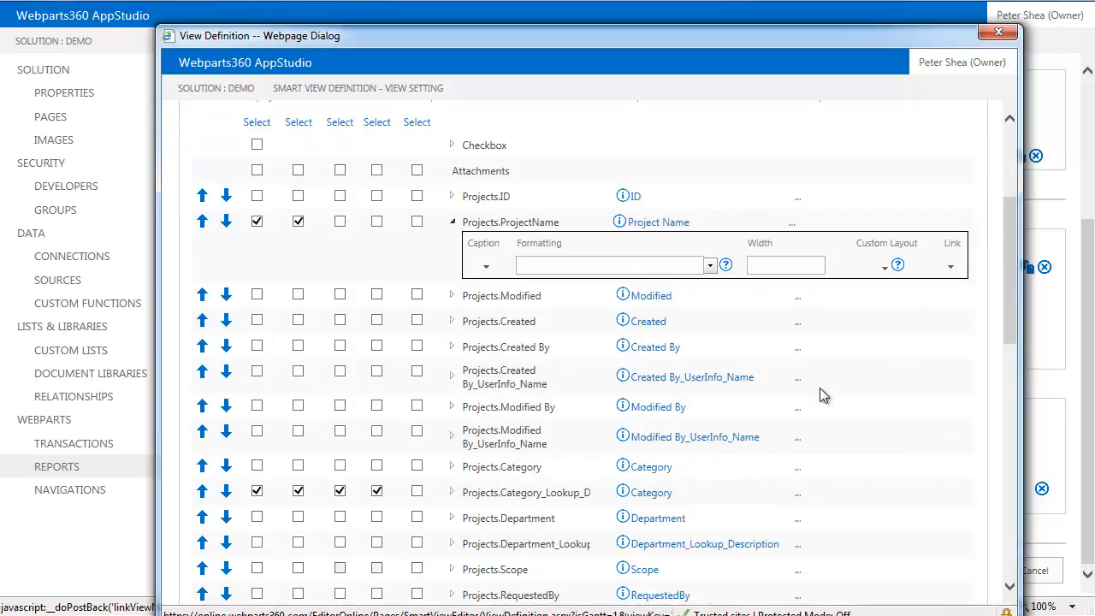
- Set the ProjectName link to open in the same window and build its URL from the ProjectDetails.aspx page followed by "?ProjectID="
{"action": "left_click", "coordinate": [952, 269]}
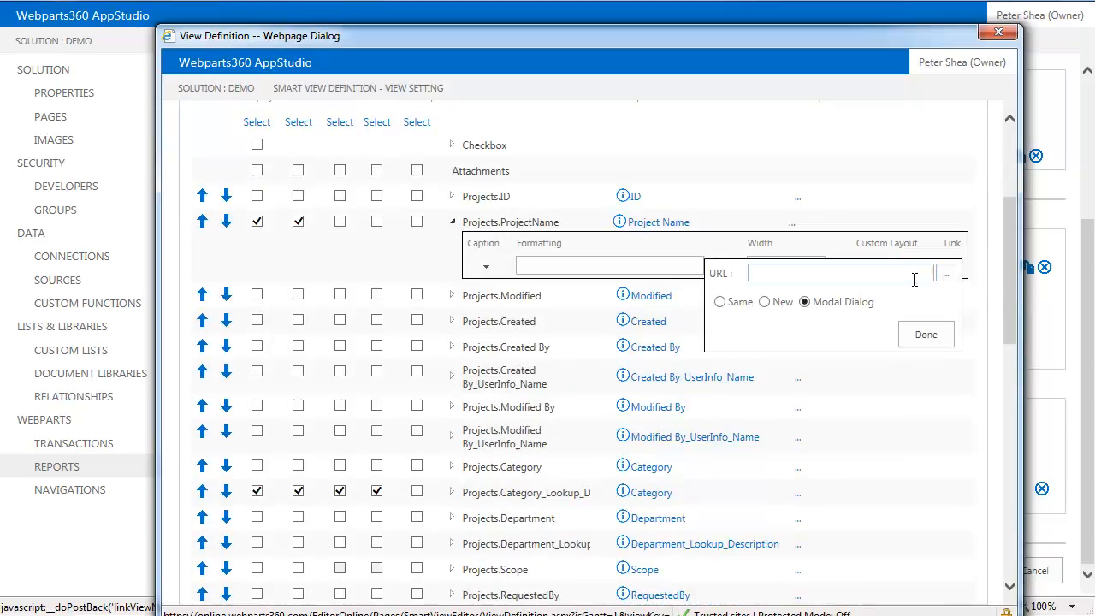
{"action": "left_click", "coordinate": [765, 302]}
{"action": "left_click", "coordinate": [720, 302]}
{"action": "left_click", "coordinate": [945, 273]}
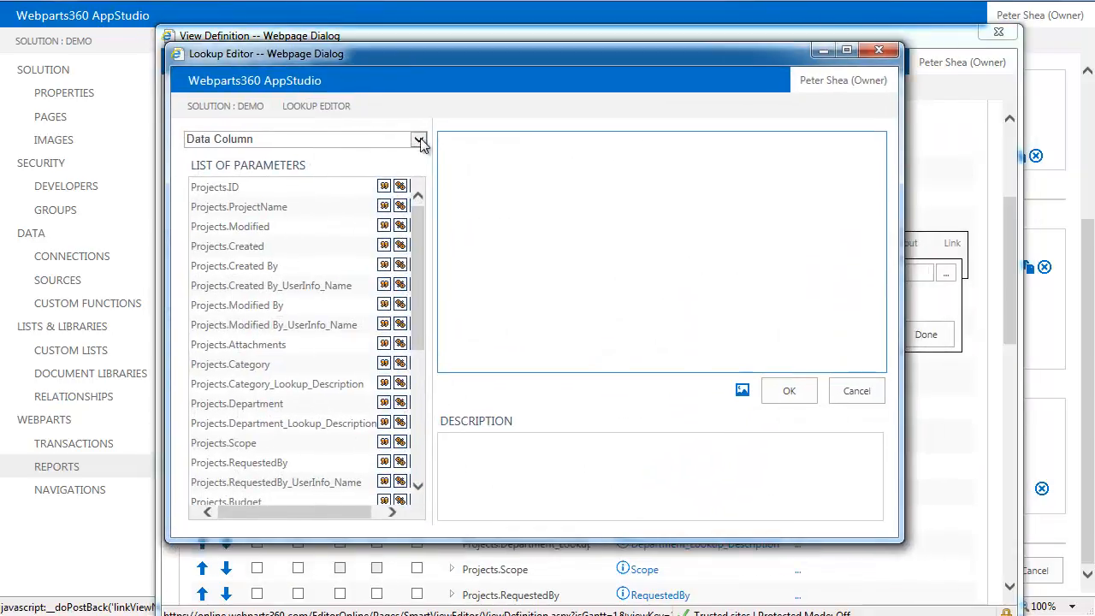
{"action": "left_click", "coordinate": [419, 140]}
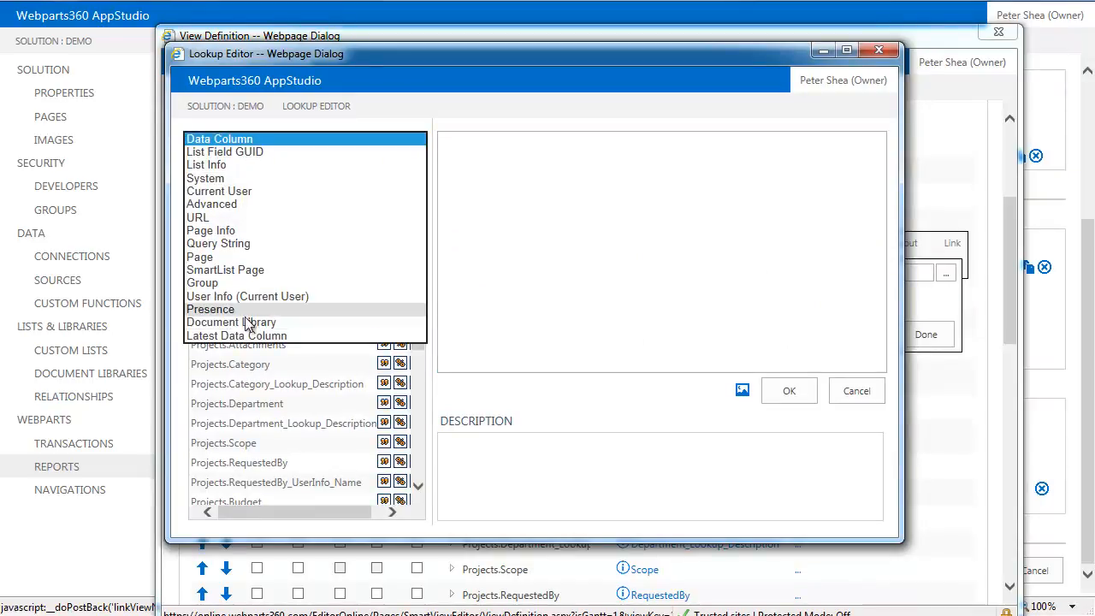
{"action": "left_click", "coordinate": [210, 258]}
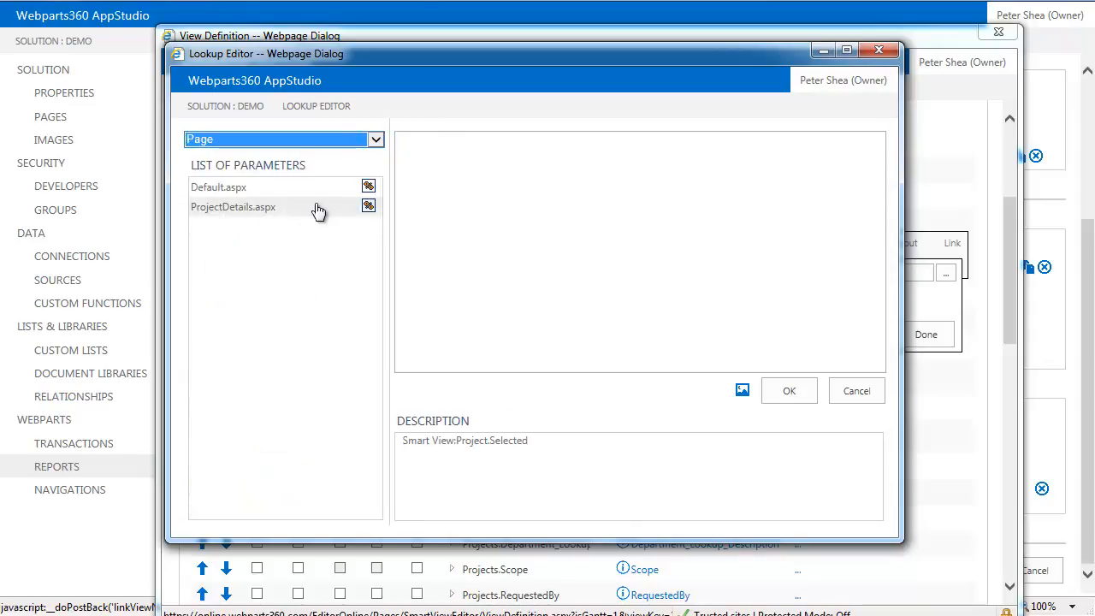
{"action": "left_click", "coordinate": [259, 210]}
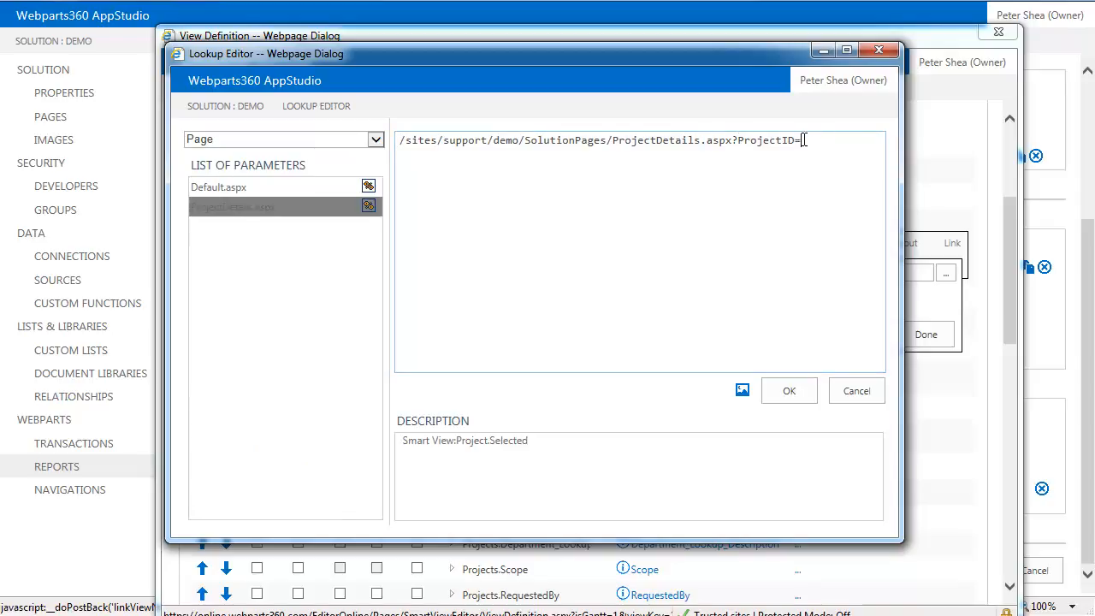
- Append the Projects.ID data column to the link URL as the ProjectID value and confirm the link settings
{"action": "left_click", "coordinate": [375, 141]}
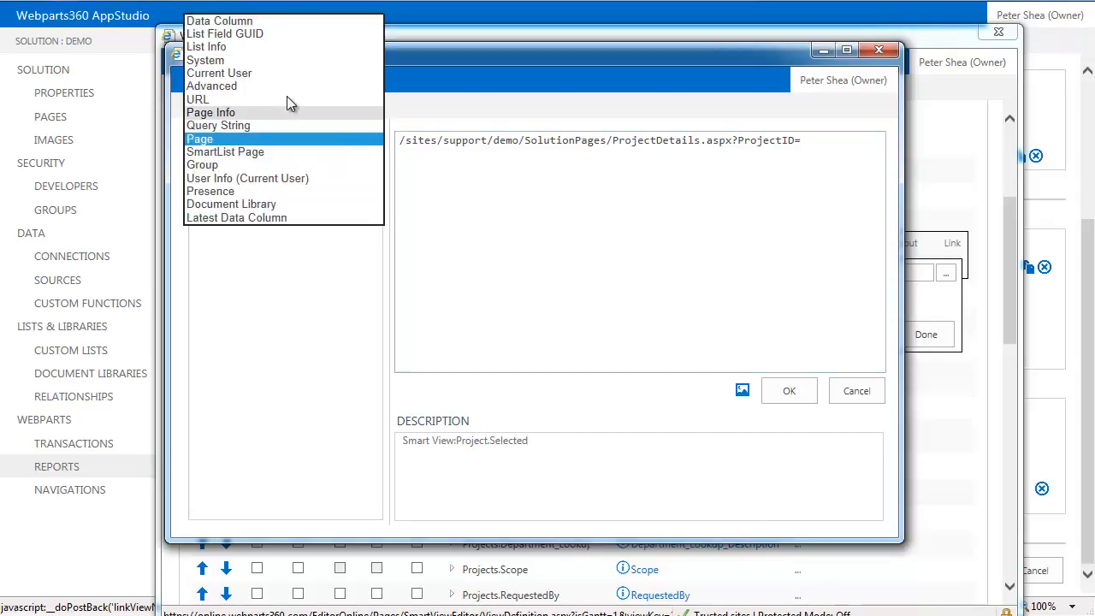
{"action": "left_click", "coordinate": [274, 20]}
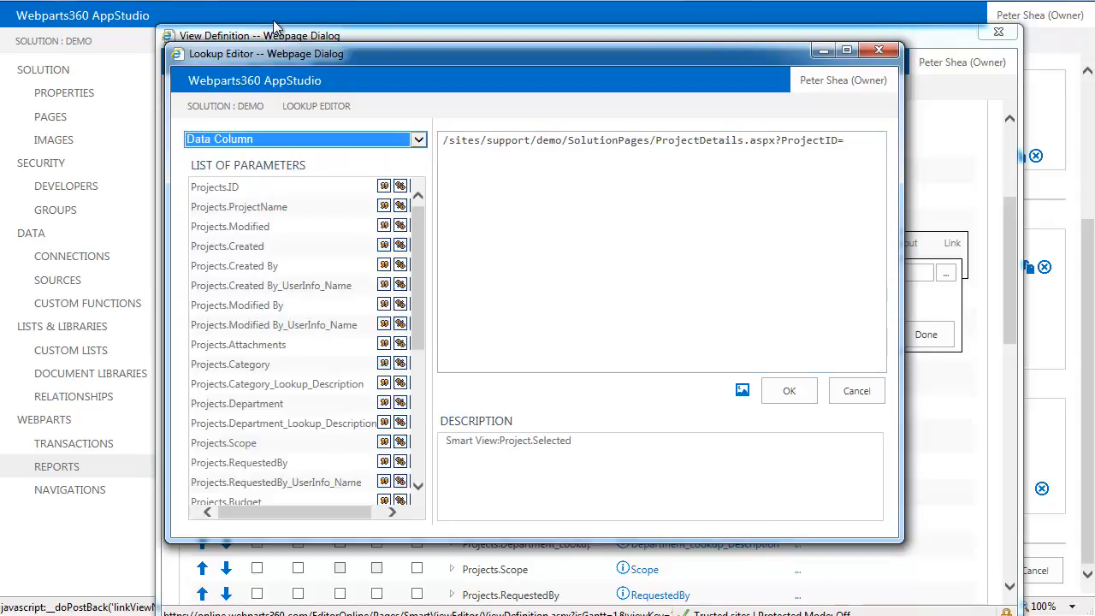
{"action": "left_click", "coordinate": [238, 192]}
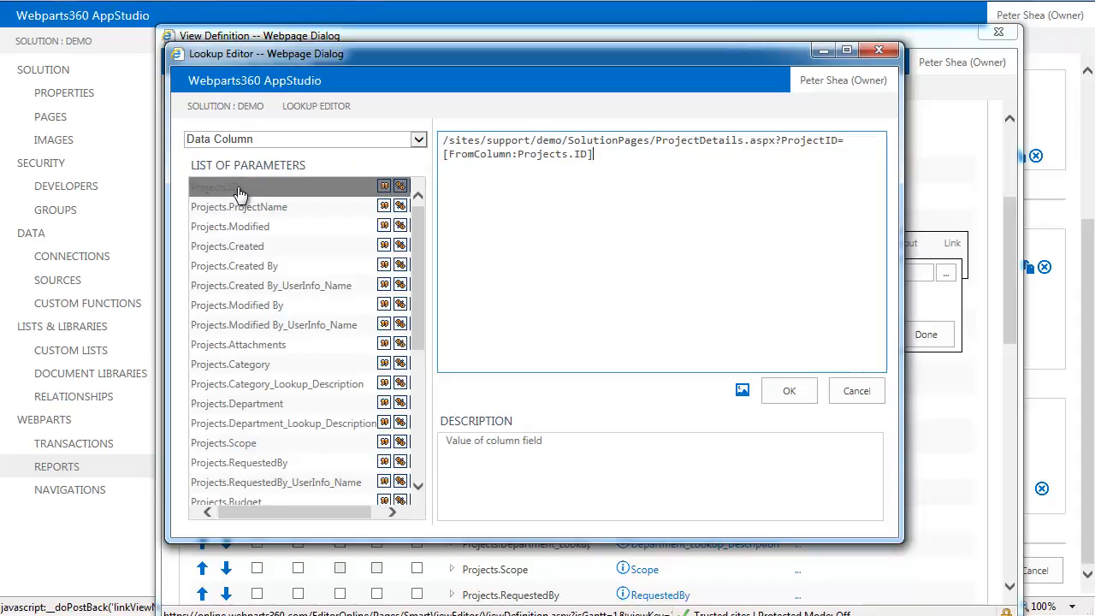
{"action": "left_click", "coordinate": [788, 391]}
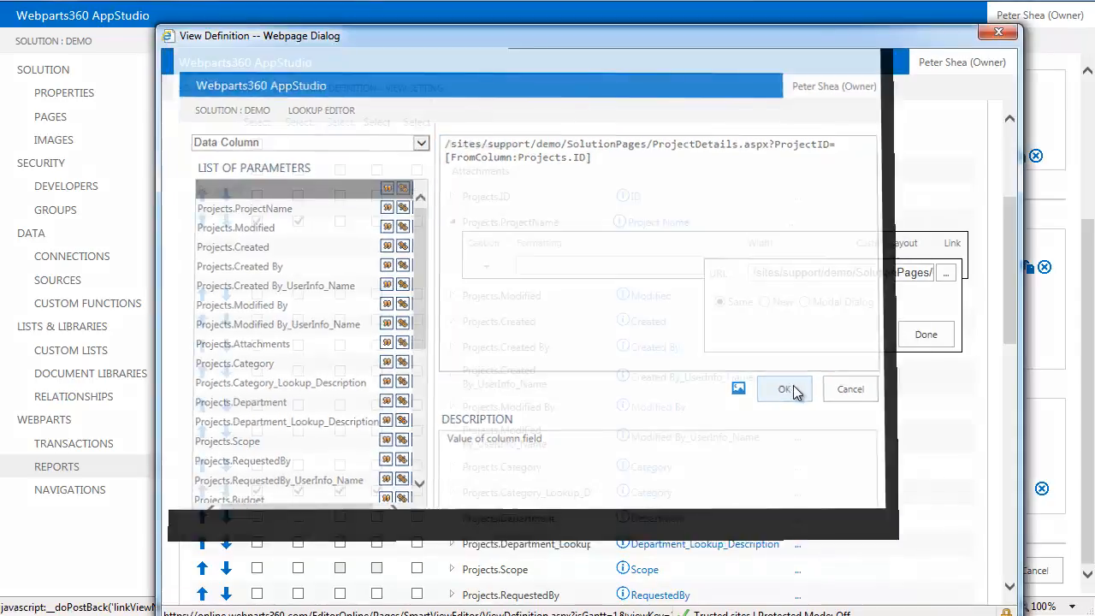
{"action": "left_click", "coordinate": [927, 335]}
- Set the gantt's default calendar view to Month View, and save both the view and the Projects Listing definition
{"action": "left_click_drag", "start_coordinate": [551, 36], "coordinate": [486, 11]}
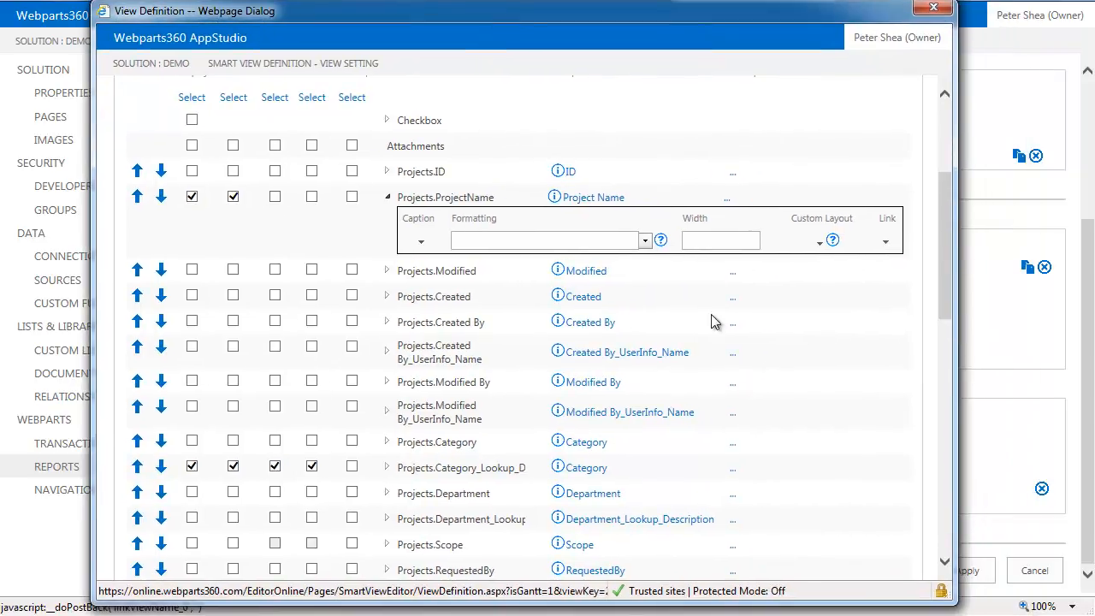
{"action": "scroll", "coordinate": [741, 427], "scroll_direction": "down", "scroll_amount": 10}
{"action": "scroll", "coordinate": [838, 510], "scroll_direction": "down", "scroll_amount": 3}
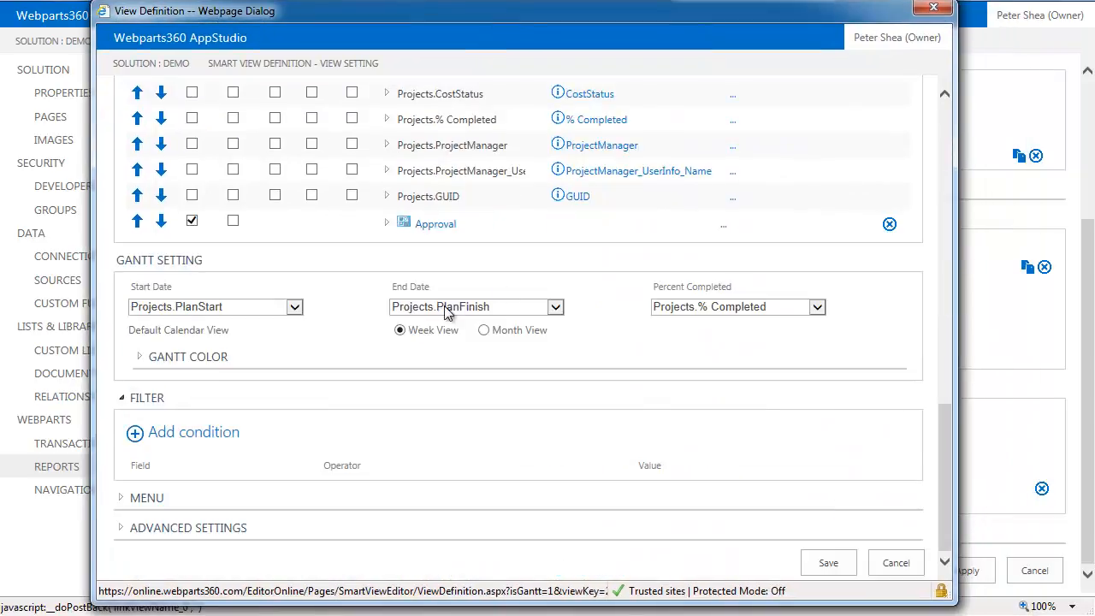
{"action": "left_click", "coordinate": [484, 330]}
{"action": "left_click", "coordinate": [832, 567]}
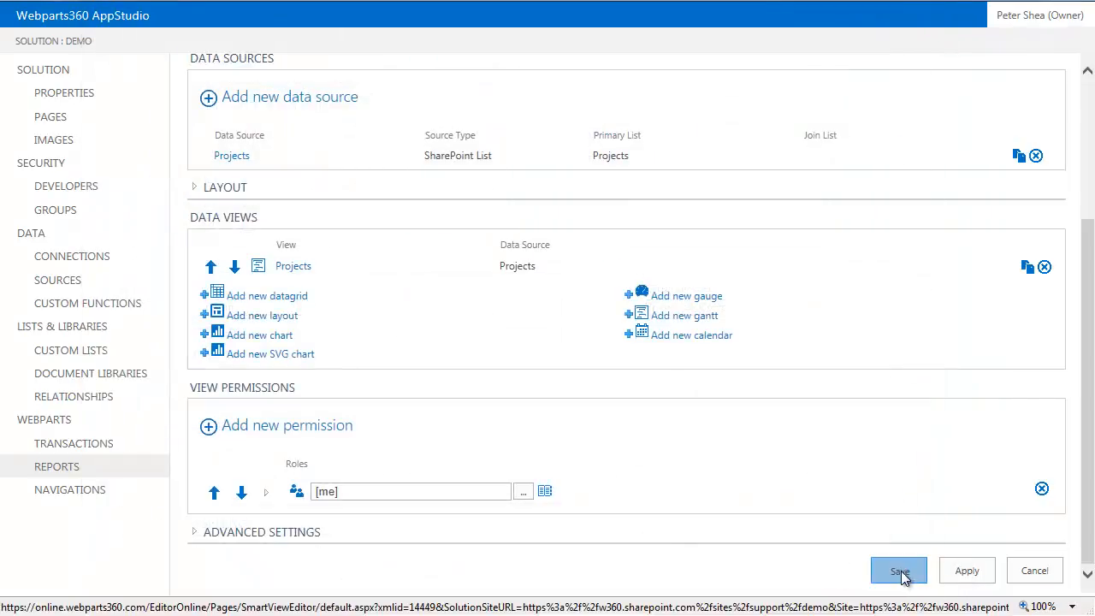
{"action": "left_click", "coordinate": [876, 575]}
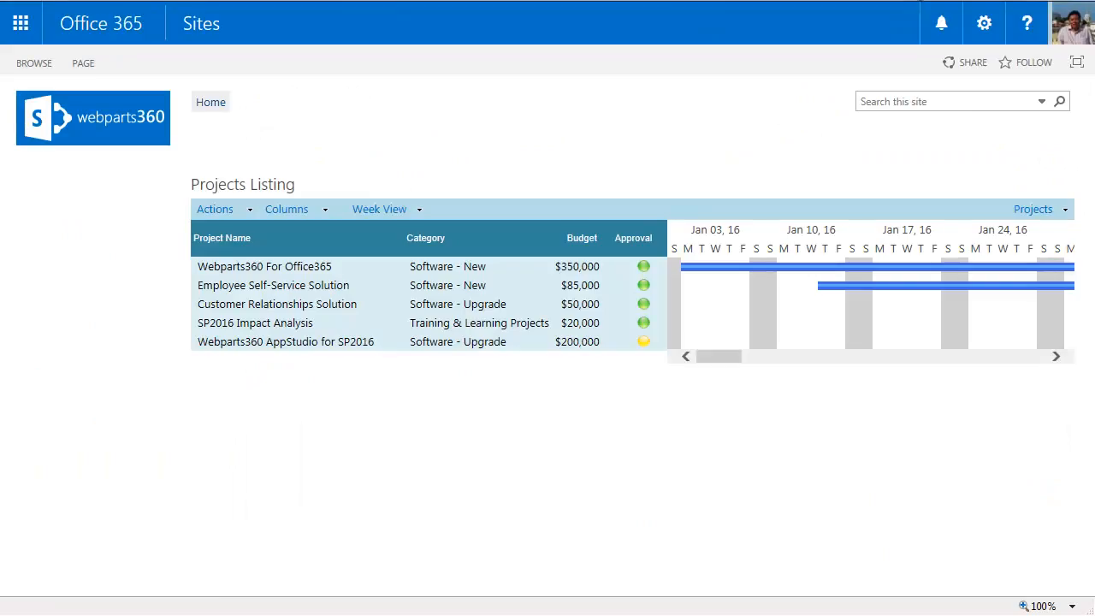
- Reload the Projects Listing page in the browser and follow the "Webparts360 AppStudio for SP2016" project link to test it
{"action": "left_click", "coordinate": [665, 2]}
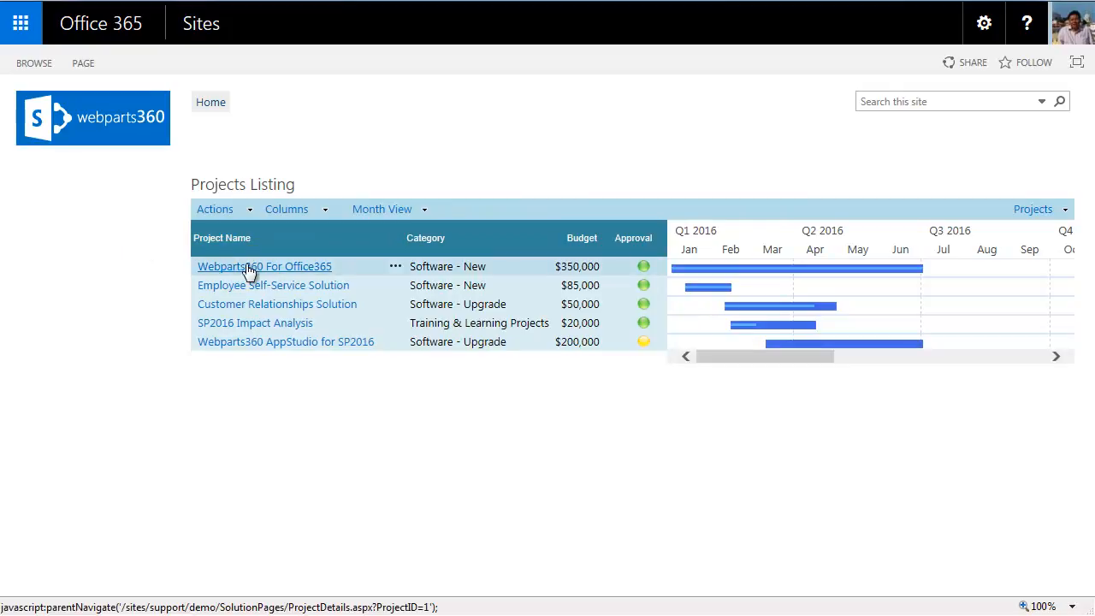
{"action": "left_click", "coordinate": [284, 344]}
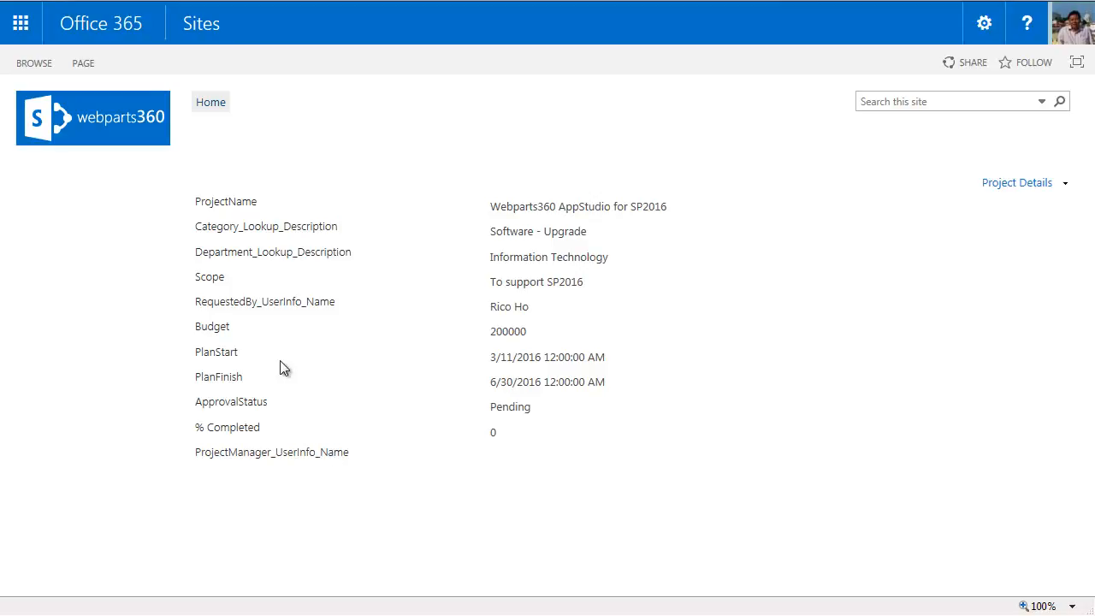
- Return to AppStudio and open the Project Details layout view of the Project.Selected report for editing
{"action": "left_click", "coordinate": [769, 1]}
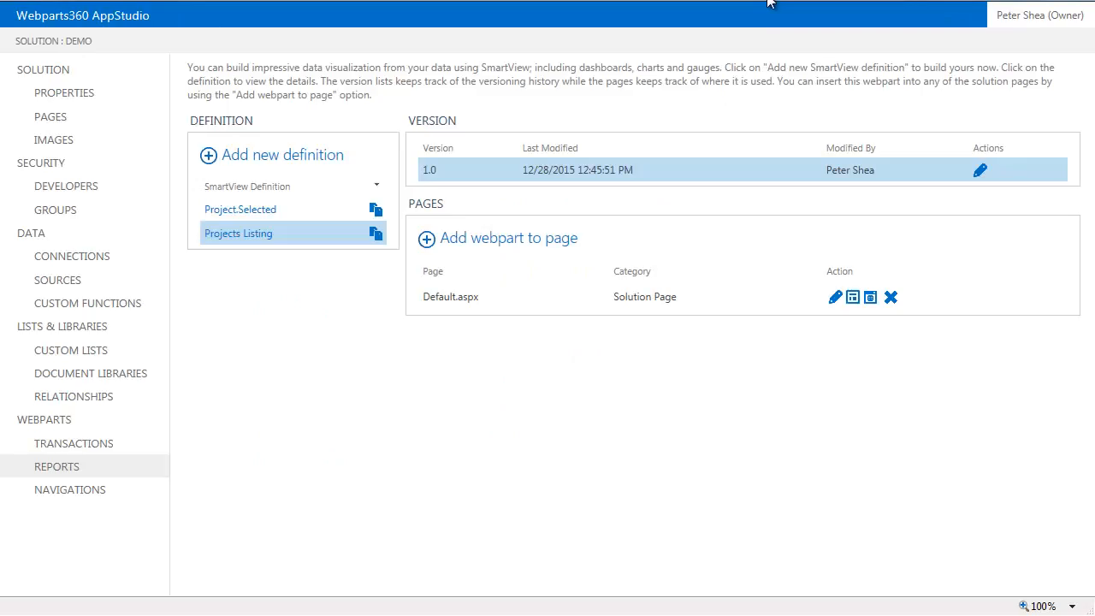
{"action": "left_click", "coordinate": [241, 212]}
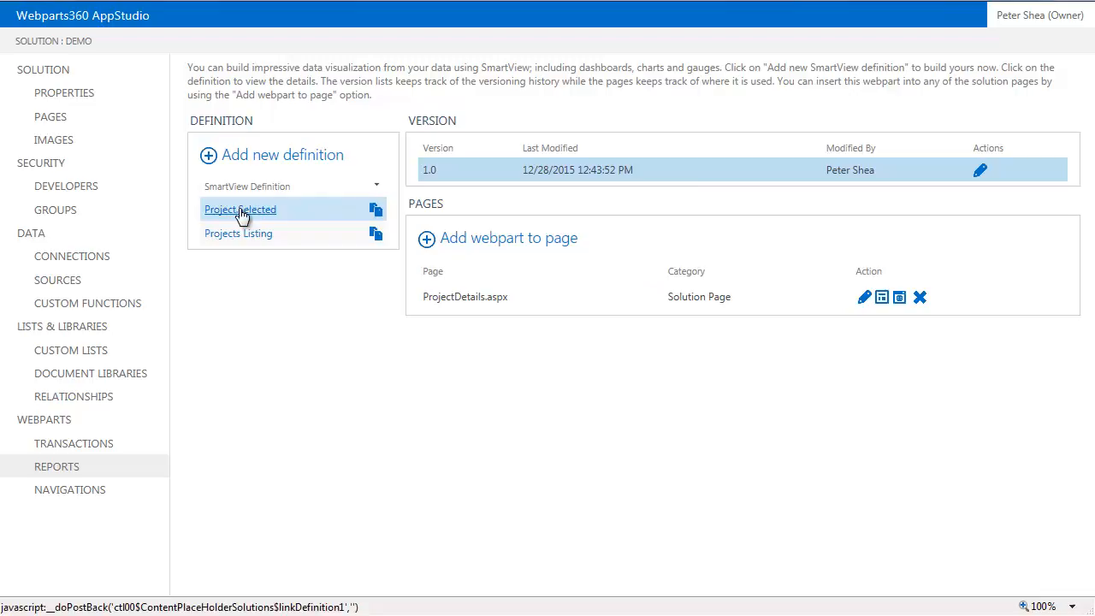
{"action": "left_click", "coordinate": [737, 180]}
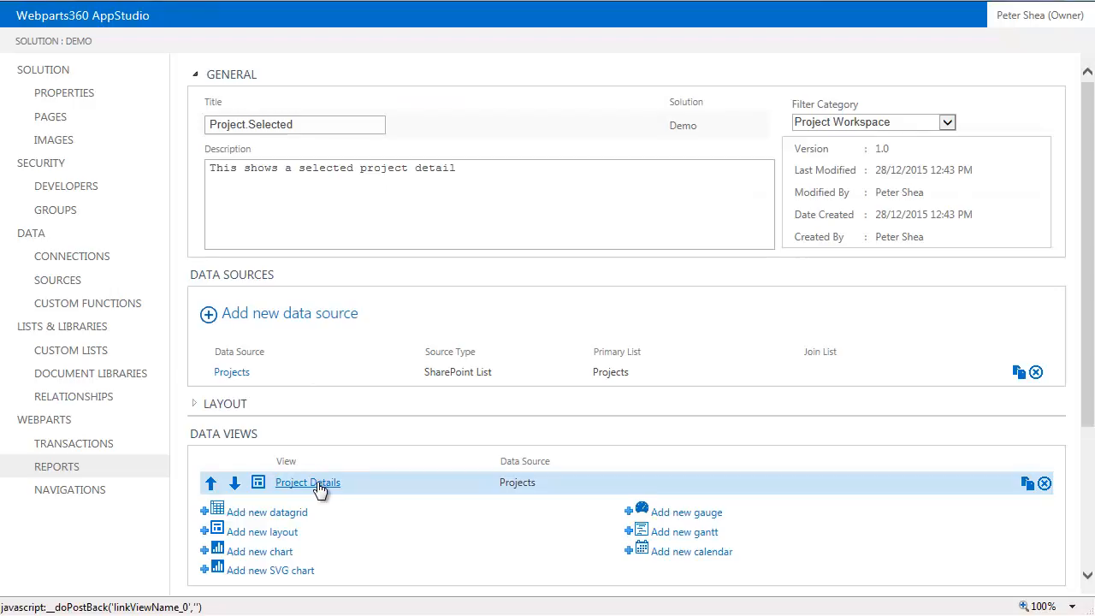
{"action": "left_click", "coordinate": [319, 484]}
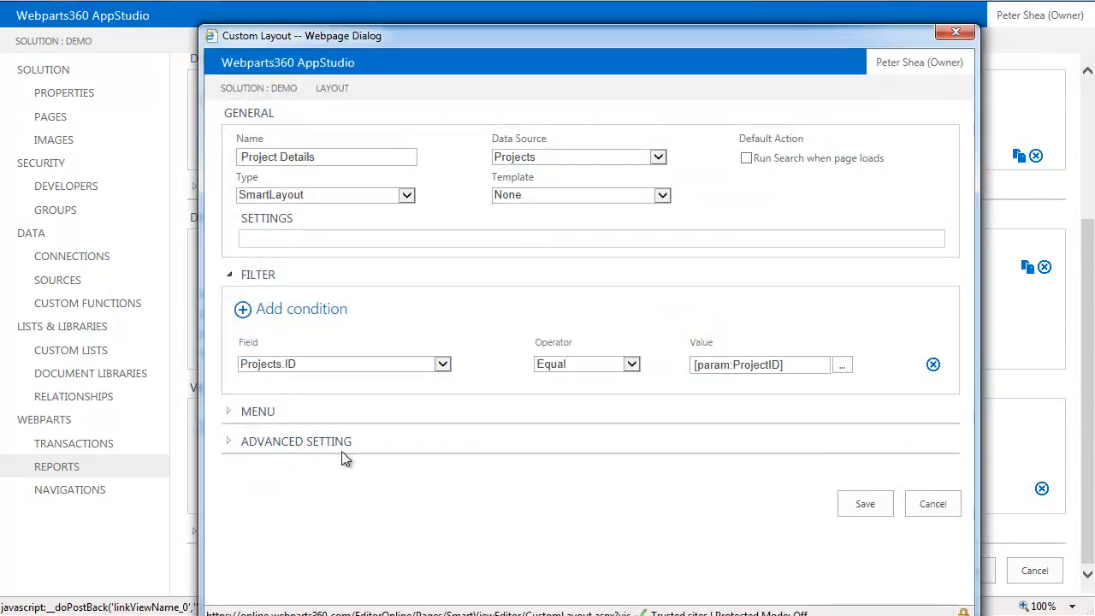
- Change the Project Details layout type to Custom and generate the HTML layout code for the project fields
{"action": "left_click", "coordinate": [408, 198]}
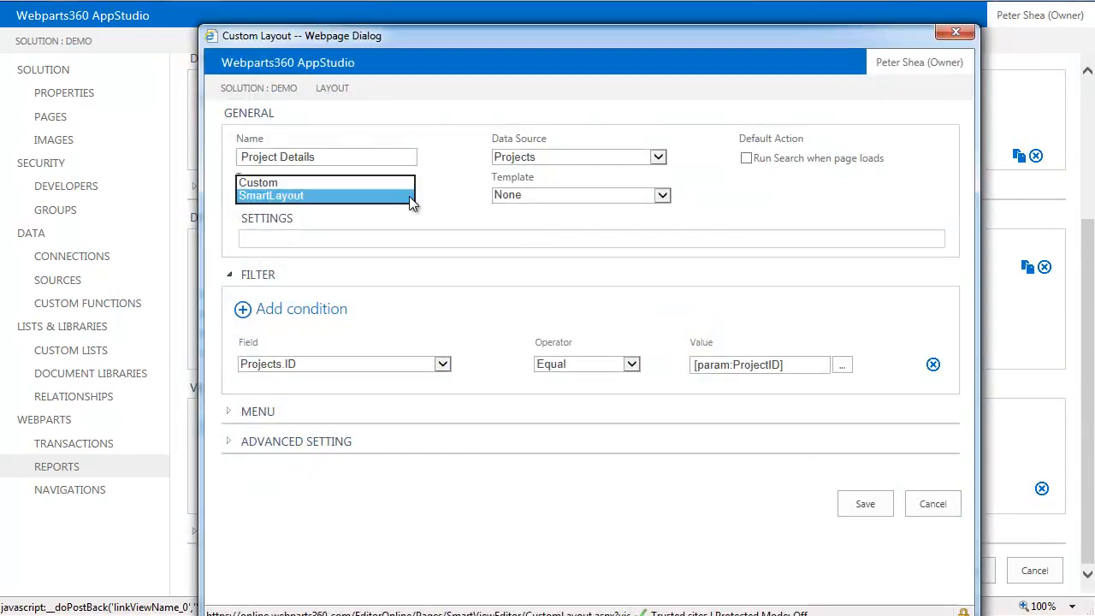
{"action": "left_click", "coordinate": [318, 183]}
{"action": "left_click", "coordinate": [495, 196]}
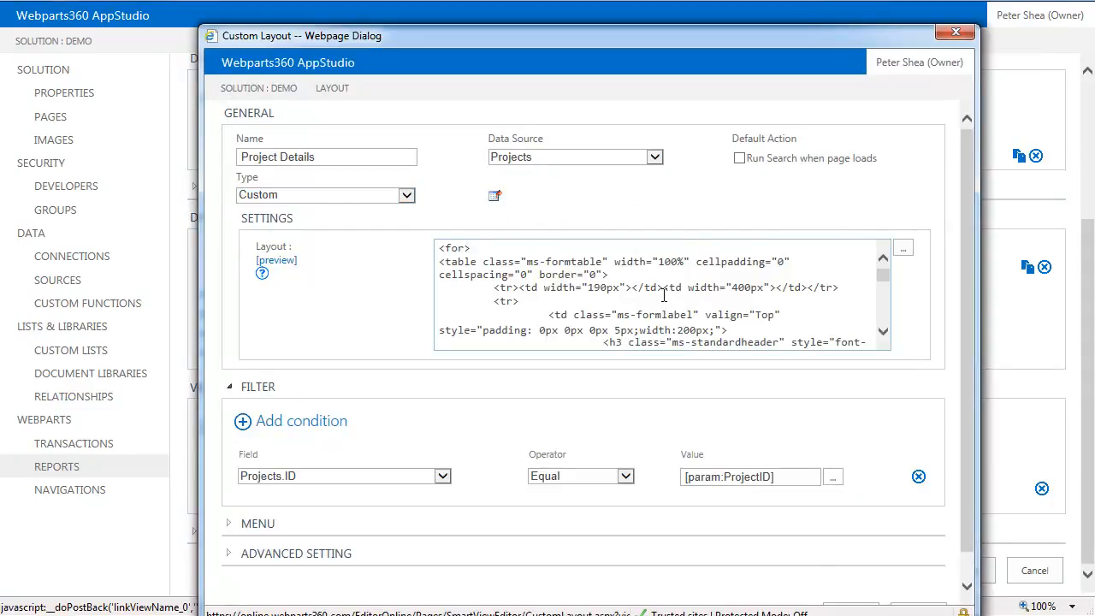
{"action": "scroll", "coordinate": [573, 293], "scroll_direction": "down", "scroll_amount": 1}
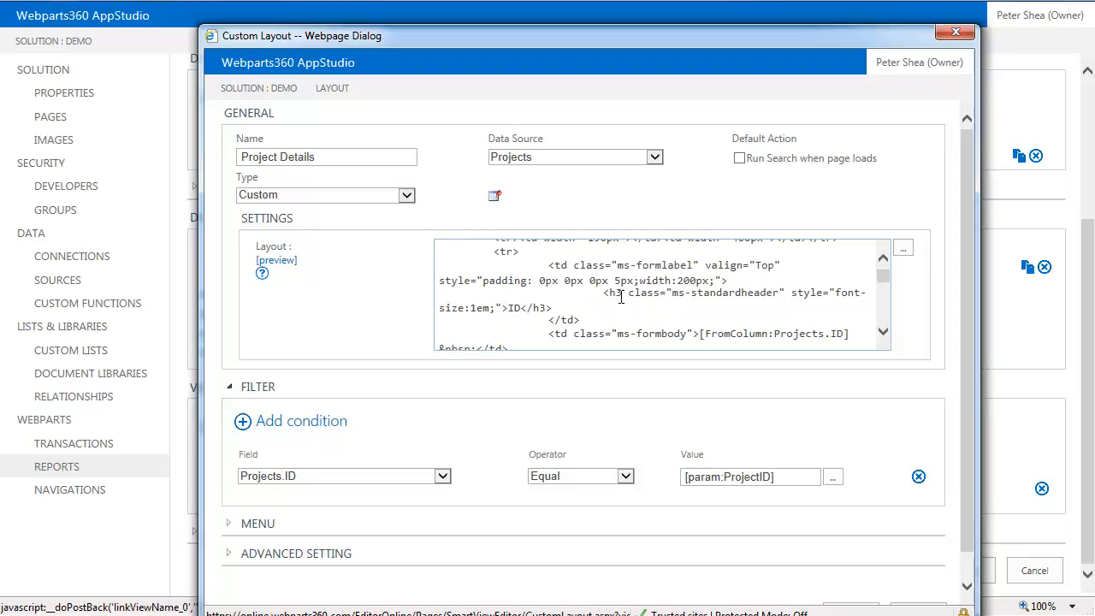
- Open the custom layout code in the Lookup Editor and delete the table row for the project ID
{"action": "left_click", "coordinate": [904, 251]}
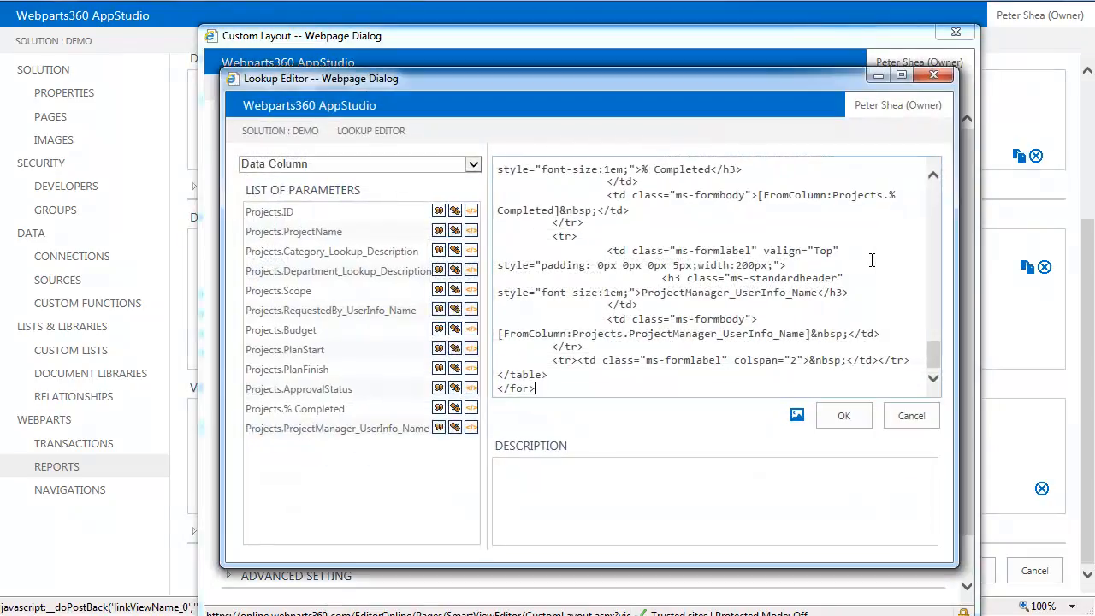
{"action": "scroll", "coordinate": [736, 297], "scroll_direction": "up", "scroll_amount": 20}
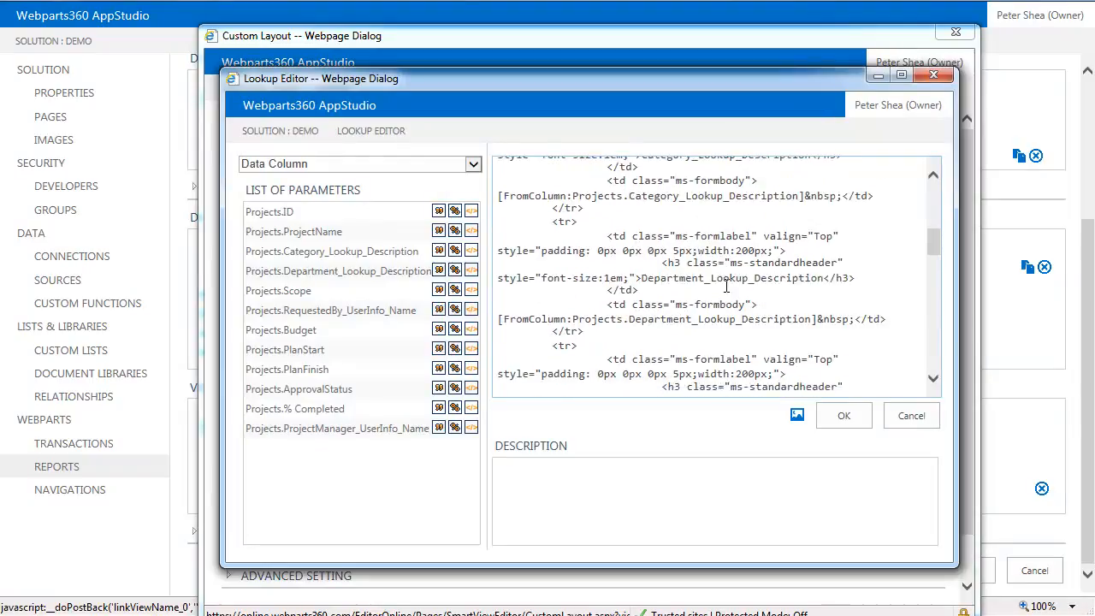
{"action": "left_click_drag", "start_coordinate": [480, 77], "coordinate": [394, 36]}
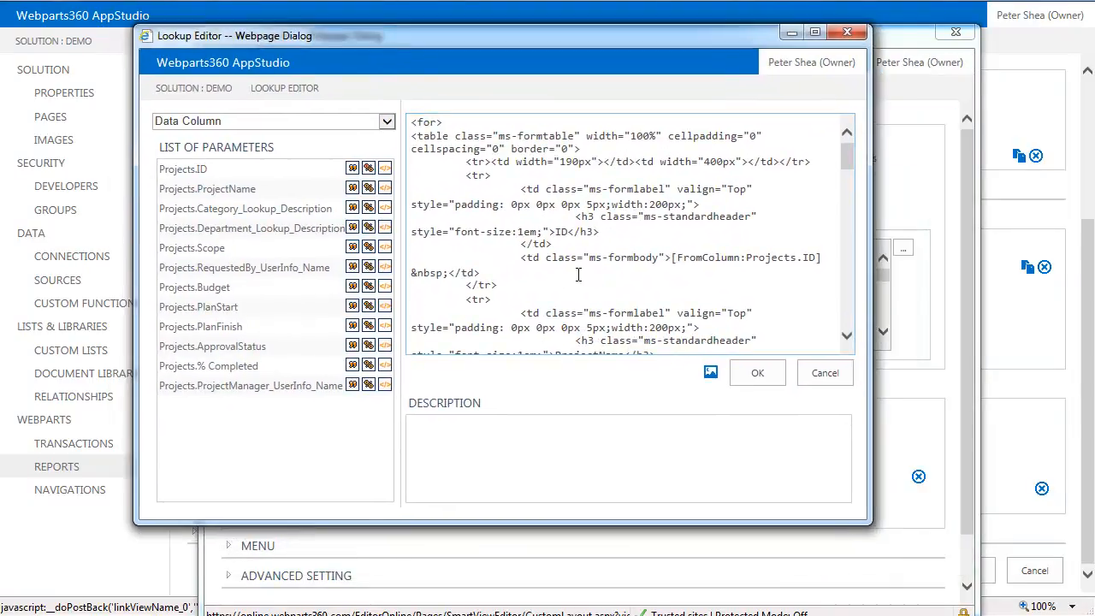
{"action": "left_click_drag", "start_coordinate": [503, 284], "coordinate": [410, 175]}
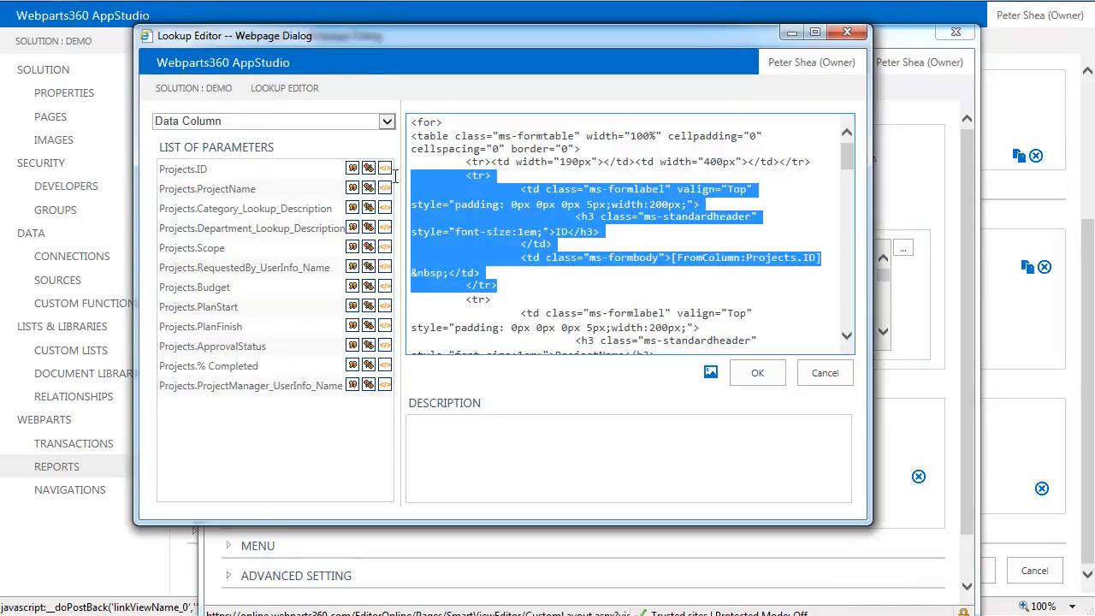
{"action": "key", "text": "Delete"}
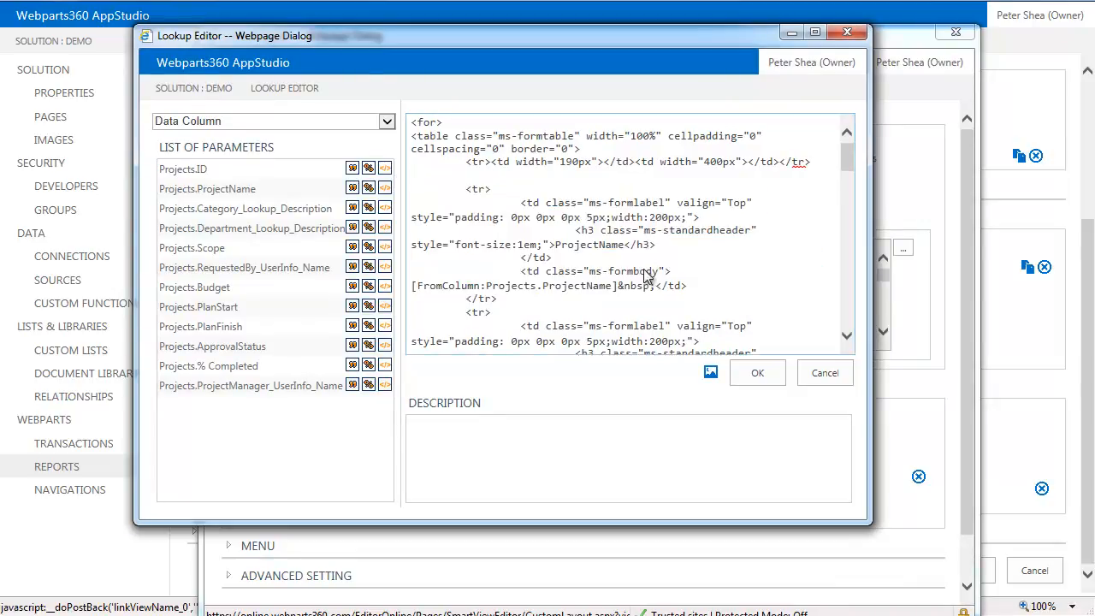
- Change the ProjectName label to "Project Name" and wrap its [FromColumn:Projects.ProjectName] value in <b></b> tags
{"action": "left_click", "coordinate": [599, 244]}
{"action": "type", "text": "<b>"}
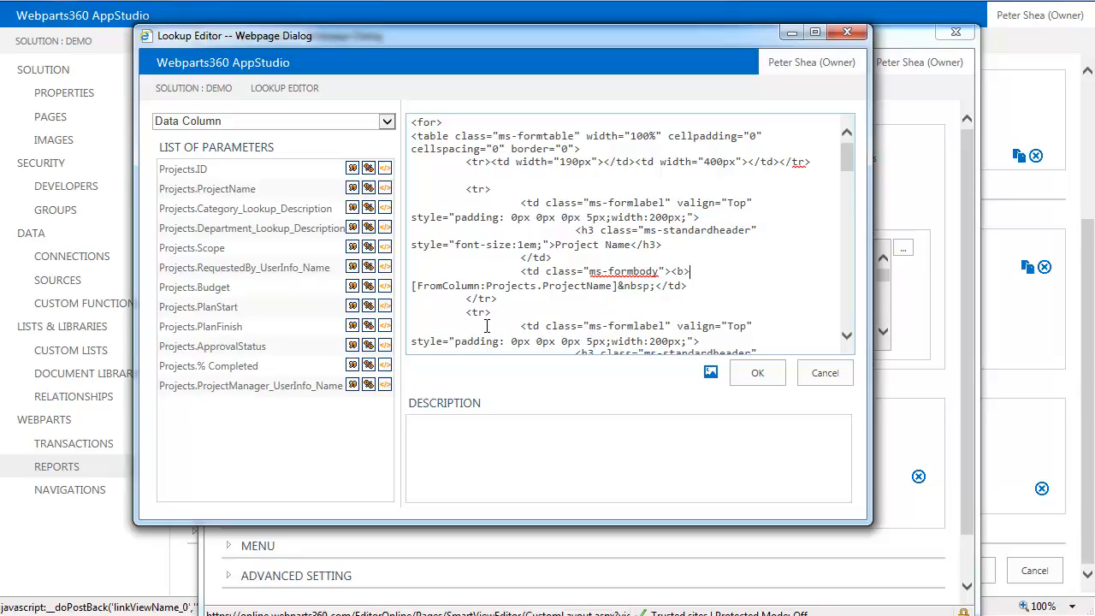
{"action": "left_click", "coordinate": [621, 290]}
{"action": "type", "text": "</b>"}
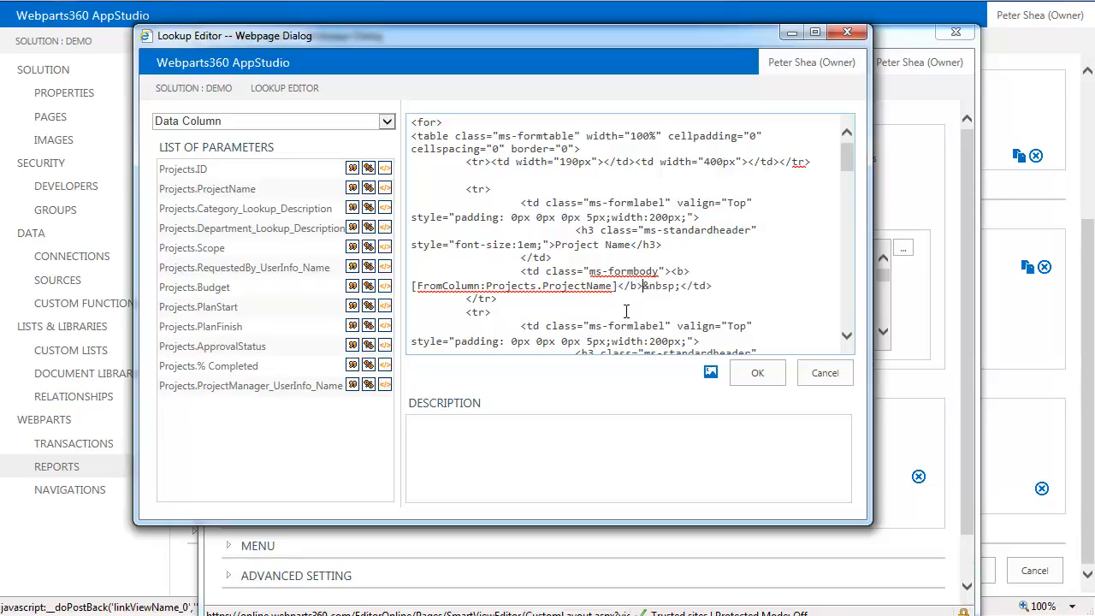
- Shorten the Category_Lookup_Description heading label in the layout code to "Category"
{"action": "scroll", "coordinate": [620, 290], "scroll_direction": "down", "scroll_amount": 4}
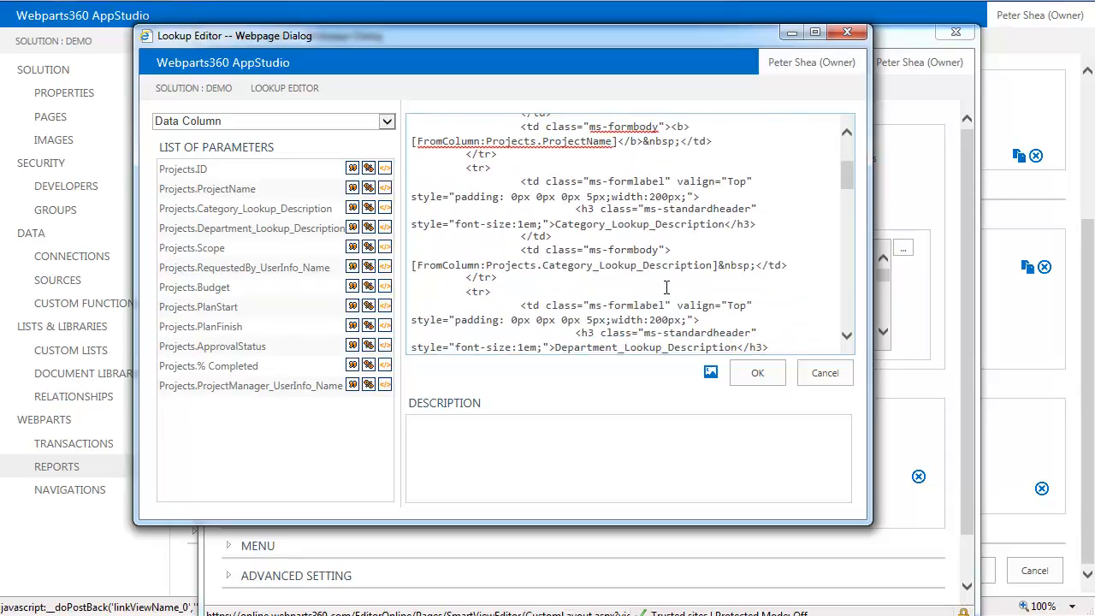
{"action": "key", "text": "shift+Right"}
{"action": "key", "text": "shift+Right"}
{"action": "key", "text": "shift+Right"}
{"action": "key", "text": "shift+Right"}
{"action": "key", "text": "shift+Right"}
{"action": "key", "text": "shift+Right"}
{"action": "key", "text": "shift+Right"}
{"action": "key", "text": "shift+Right"}
{"action": "key", "text": "shift+Right"}
{"action": "key", "text": "shift+Right"}
{"action": "key", "text": "shift+Right"}
{"action": "key", "text": "shift+Right"}
{"action": "key", "text": "shift+Right"}
{"action": "key", "text": "shift+Right"}
{"action": "key", "text": "shift+Right"}
{"action": "key", "text": "shift+Right"}
{"action": "key", "text": "shift+Right"}
{"action": "key", "text": "shift+Right"}
{"action": "key", "text": "shift+Right"}
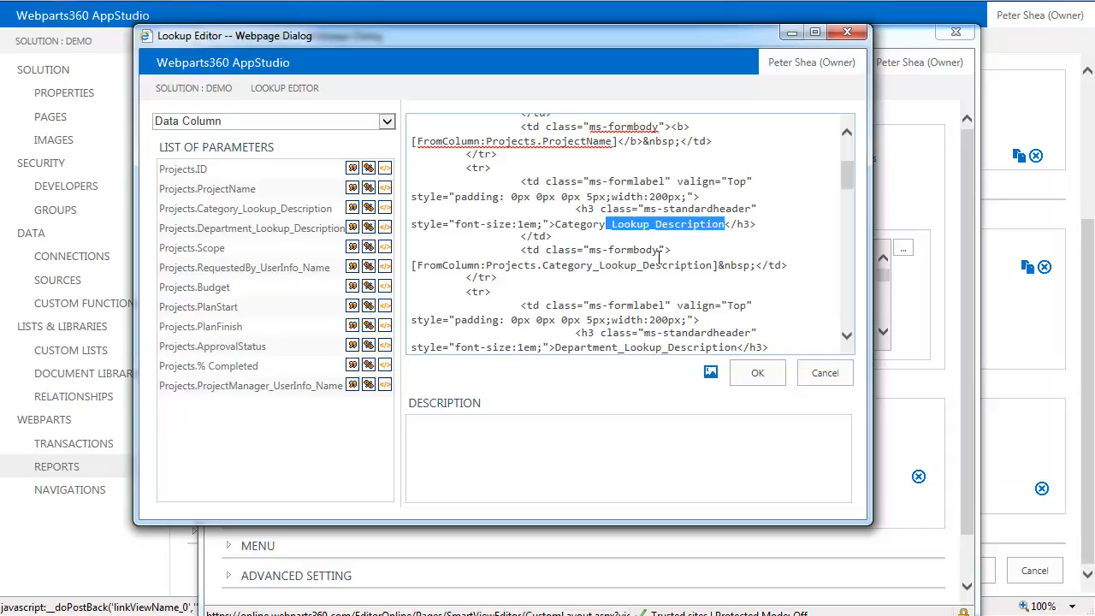
{"action": "key", "text": "Delete"}
- Shorten the Department_Lookup_Description heading label in the layout code to "Department"
{"action": "scroll", "coordinate": [760, 246], "scroll_direction": "down", "scroll_amount": 2}
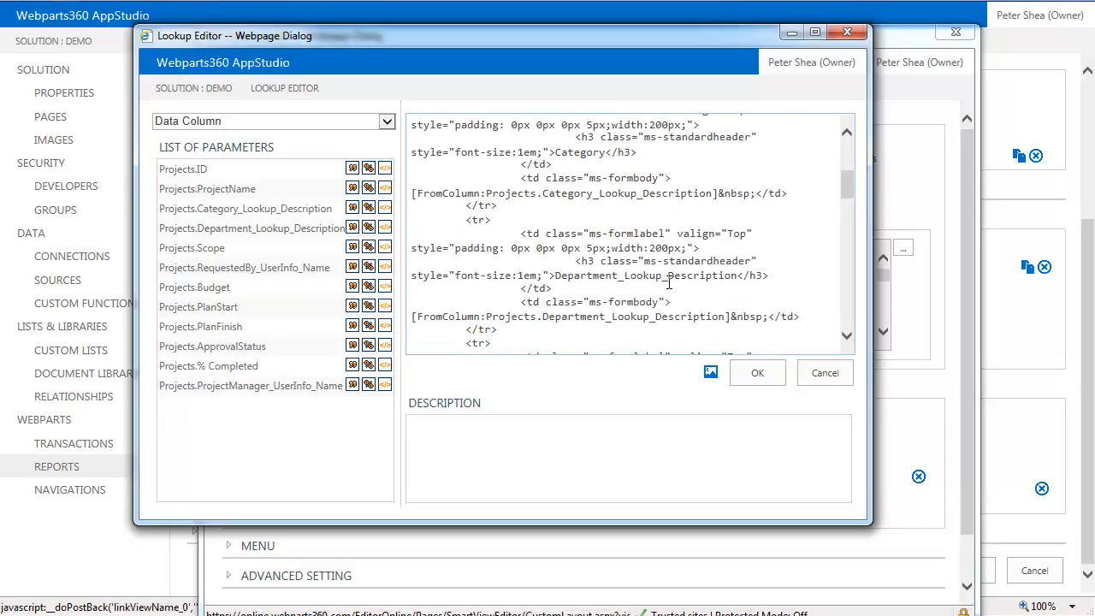
{"action": "key", "text": "shift+Right"}
{"action": "key", "text": "shift+Right"}
{"action": "key", "text": "shift+Right"}
{"action": "key", "text": "shift+Right"}
{"action": "key", "text": "shift+Right"}
{"action": "key", "text": "shift+Right"}
{"action": "key", "text": "shift+Right"}
{"action": "key", "text": "shift+Right"}
{"action": "key", "text": "shift+Right"}
{"action": "key", "text": "shift+Right"}
{"action": "key", "text": "shift+Right"}
{"action": "key", "text": "shift+Right"}
{"action": "key", "text": "shift+Right"}
{"action": "key", "text": "shift+Right"}
{"action": "key", "text": "shift+Right"}
{"action": "key", "text": "shift+Right"}
{"action": "key", "text": "shift+Right"}
{"action": "key", "text": "shift+Right"}
{"action": "key", "text": "shift+Right"}
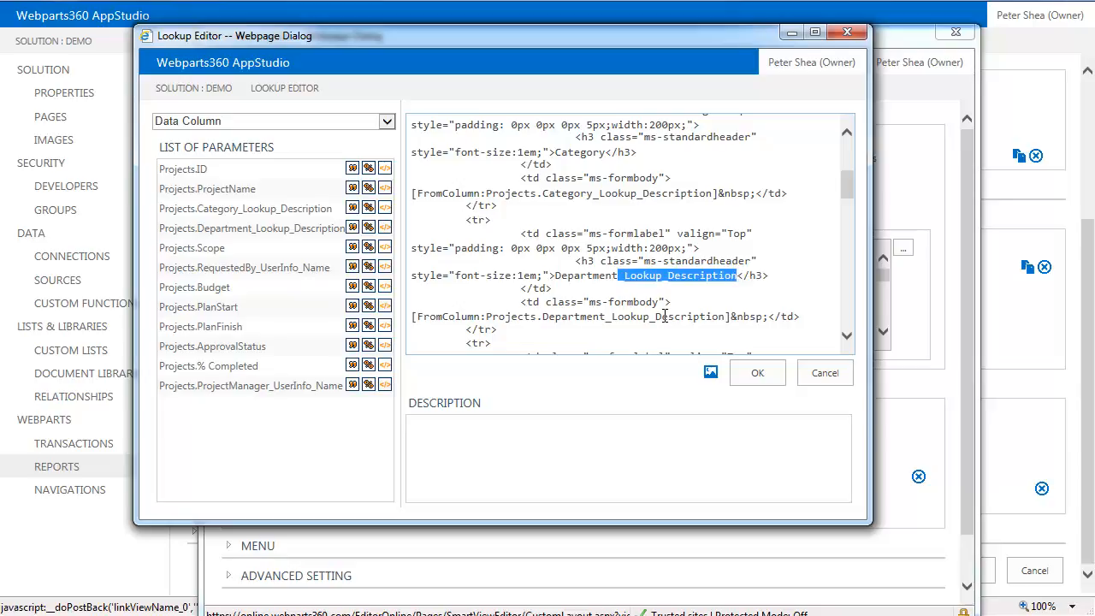
{"action": "key", "text": "Delete"}
- Change the RequestedBy_UserInfo_Name heading label in the layout code to "Requested By"
{"action": "scroll", "coordinate": [624, 218], "scroll_direction": "down", "scroll_amount": 3}
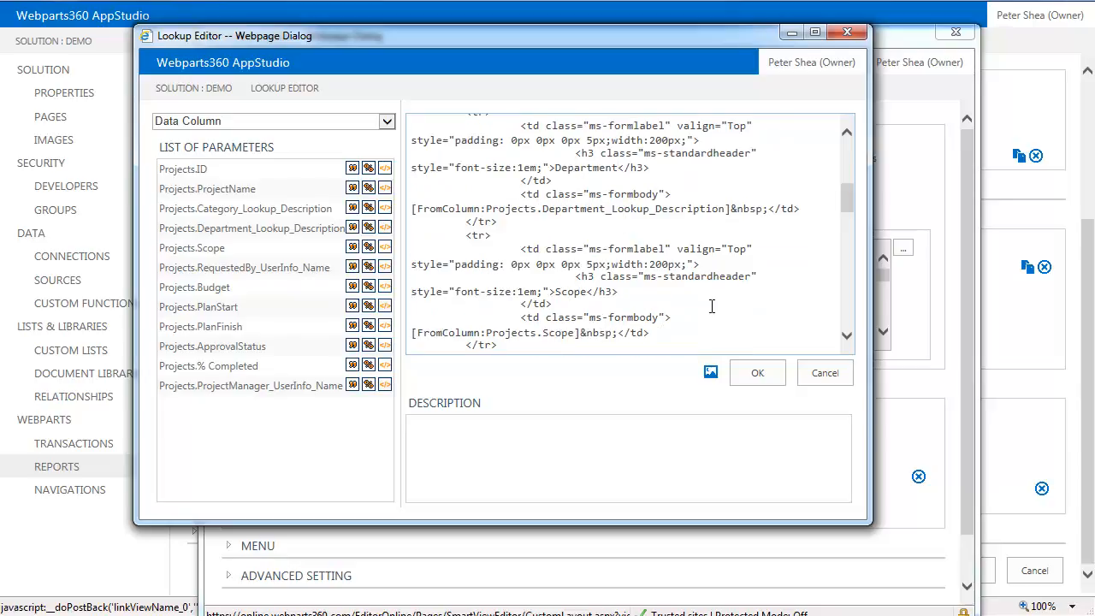
{"action": "scroll", "coordinate": [723, 316], "scroll_direction": "down", "scroll_amount": 1}
{"action": "scroll", "coordinate": [723, 316], "scroll_direction": "down", "scroll_amount": 2}
{"action": "scroll", "coordinate": [723, 316], "scroll_direction": "down", "scroll_amount": 2}
{"action": "left_click", "coordinate": [613, 235]}
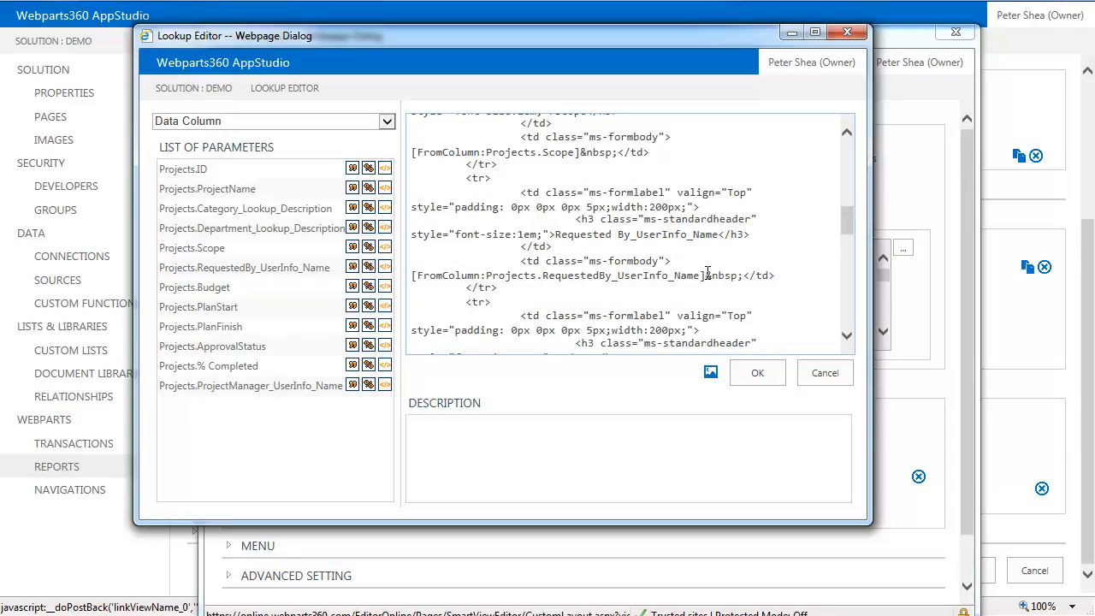
{"action": "key", "text": "shift+Right"}
{"action": "key", "text": "shift+Right"}
{"action": "key", "text": "shift+Right"}
{"action": "key", "text": "shift+Right"}
{"action": "key", "text": "shift+Right"}
{"action": "key", "text": "shift+Right"}
{"action": "key", "text": "shift+Right"}
{"action": "key", "text": "shift+Right"}
{"action": "key", "text": "shift+Right"}
{"action": "key", "text": "shift+Right"}
{"action": "key", "text": "shift+Right"}
{"action": "key", "text": "shift+Right"}
{"action": "key", "text": "shift+Right"}
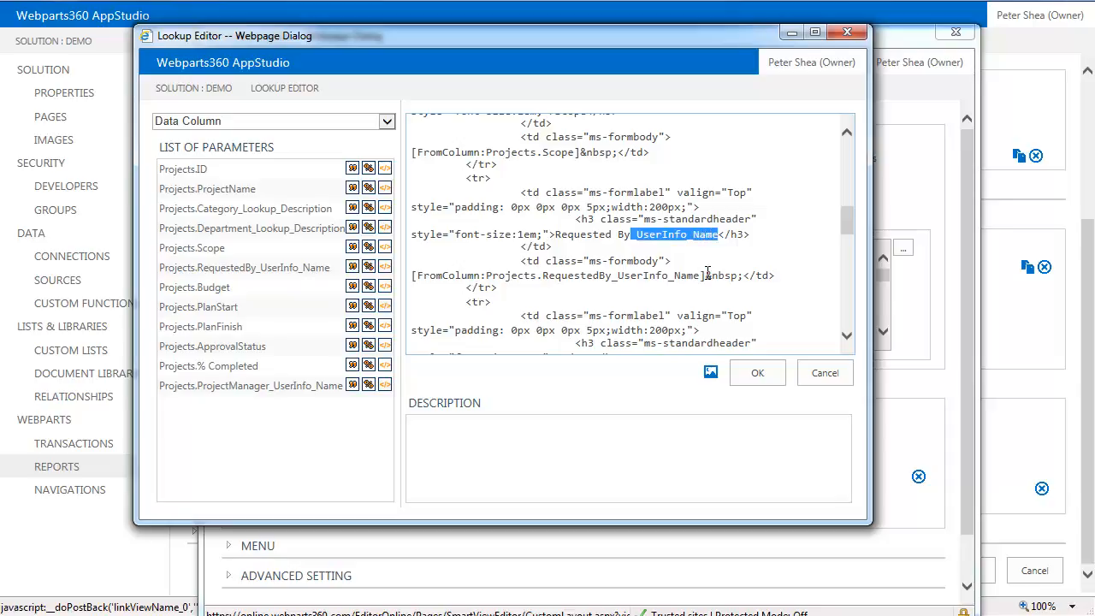
{"action": "key", "text": "BackSpace"}
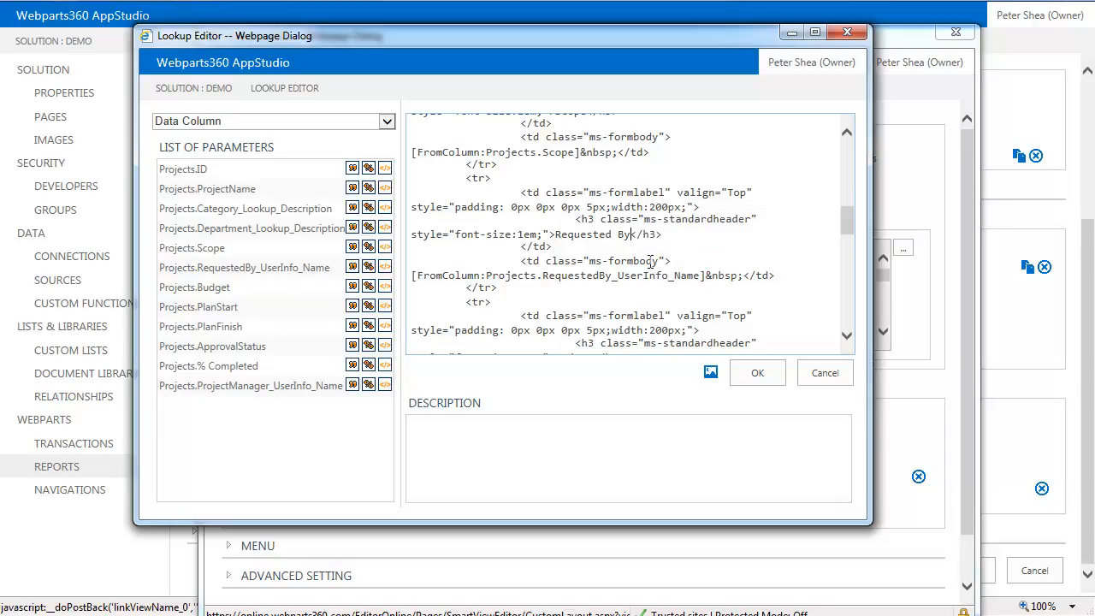
- Add the currency format {format:$#,##0} inside the Projects.Budget column placeholder
{"action": "scroll", "coordinate": [650, 263], "scroll_direction": "down", "scroll_amount": 2}
{"action": "scroll", "coordinate": [651, 263], "scroll_direction": "down", "scroll_amount": 2}
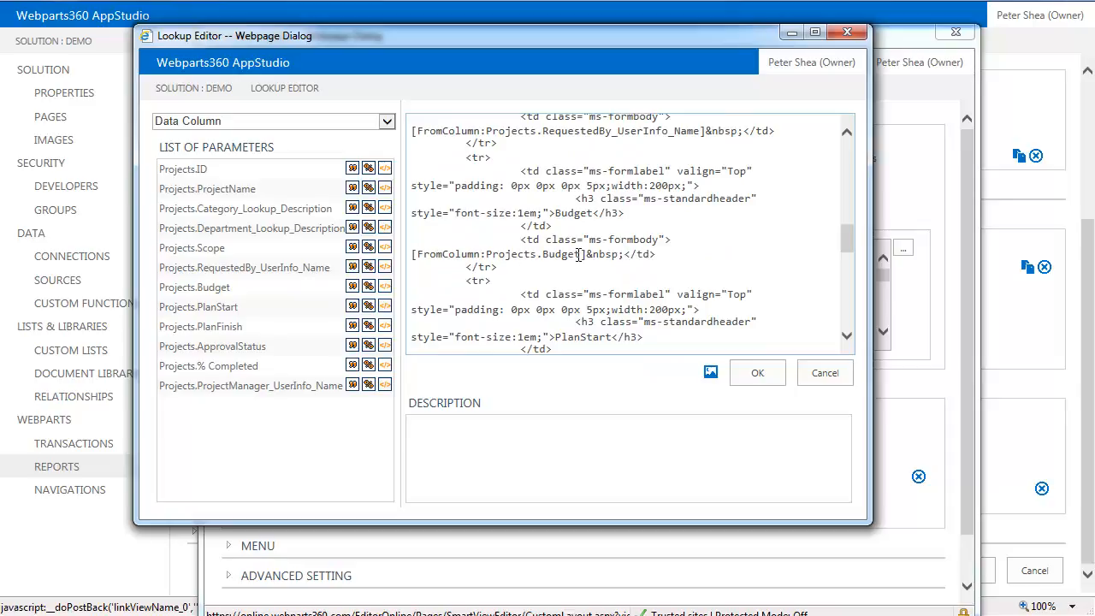
{"action": "type", "text": "{}"}
{"action": "key", "text": "Left"}
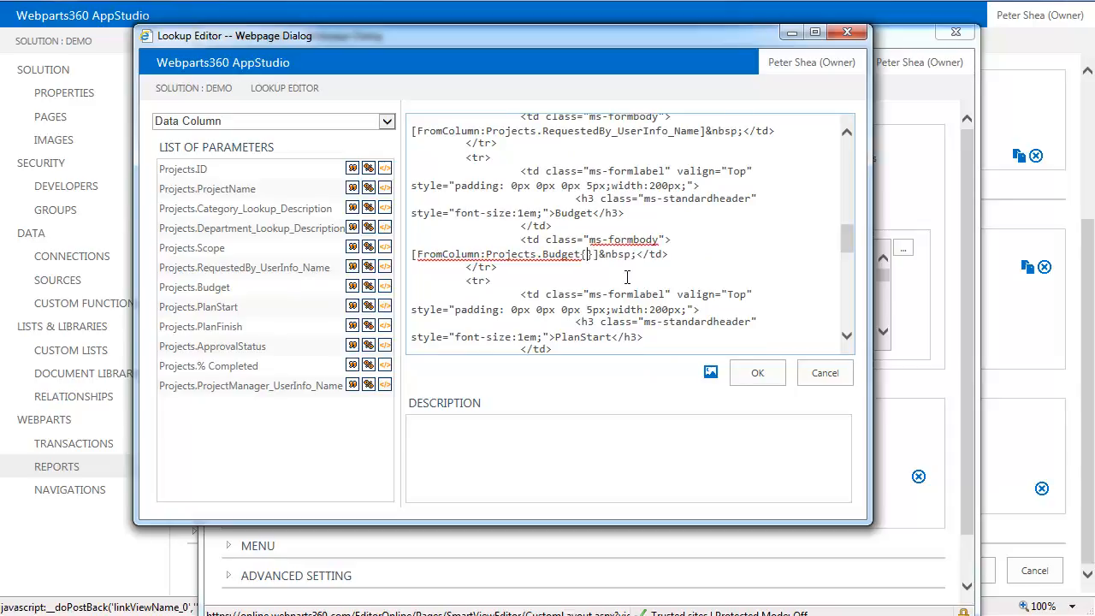
{"action": "type", "text": "format"}
{"action": "key", "text": "BackSpace"}
{"action": "key", "text": "BackSpace"}
{"action": "key", "text": "BackSpace"}
{"action": "type", "text": "mat:"}
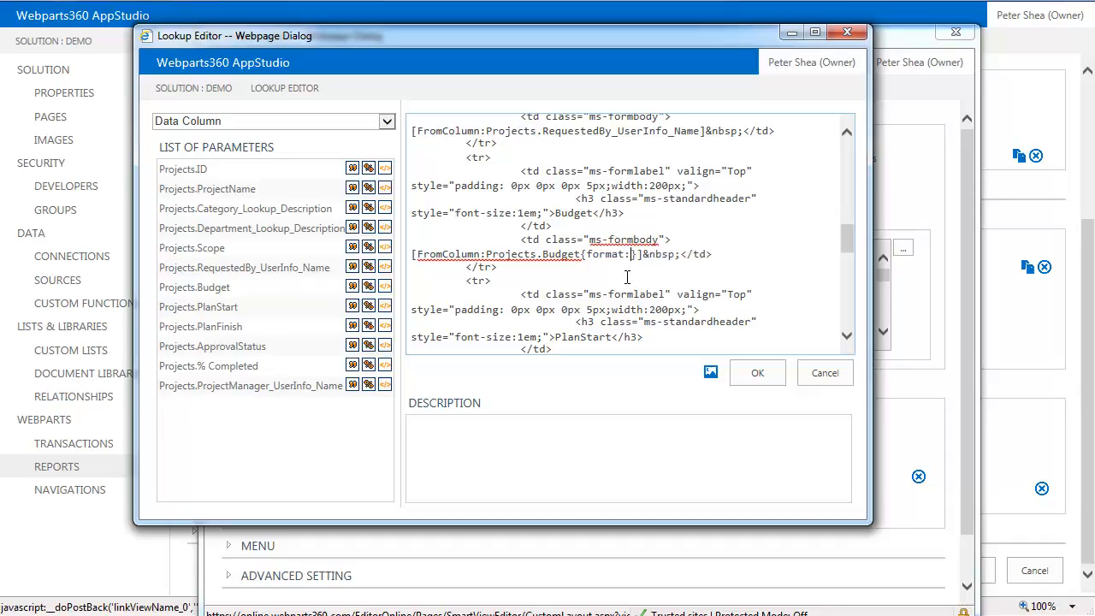
{"action": "type", "text": "$3"}
{"action": "key", "text": "BackSpace"}
{"action": "type", "text": "#,##0"}
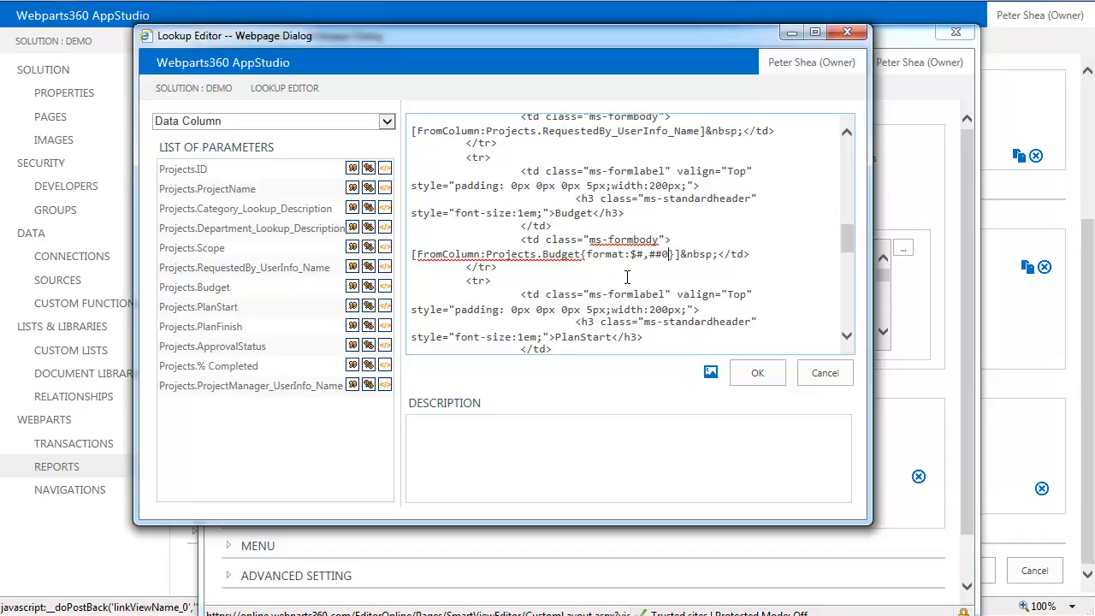
- Relabel the PlanStart row "Planned Start" and add {format: dd MMM yy} inside its Projects.PlanStart placeholder
{"action": "scroll", "coordinate": [633, 317], "scroll_direction": "down", "scroll_amount": 2}
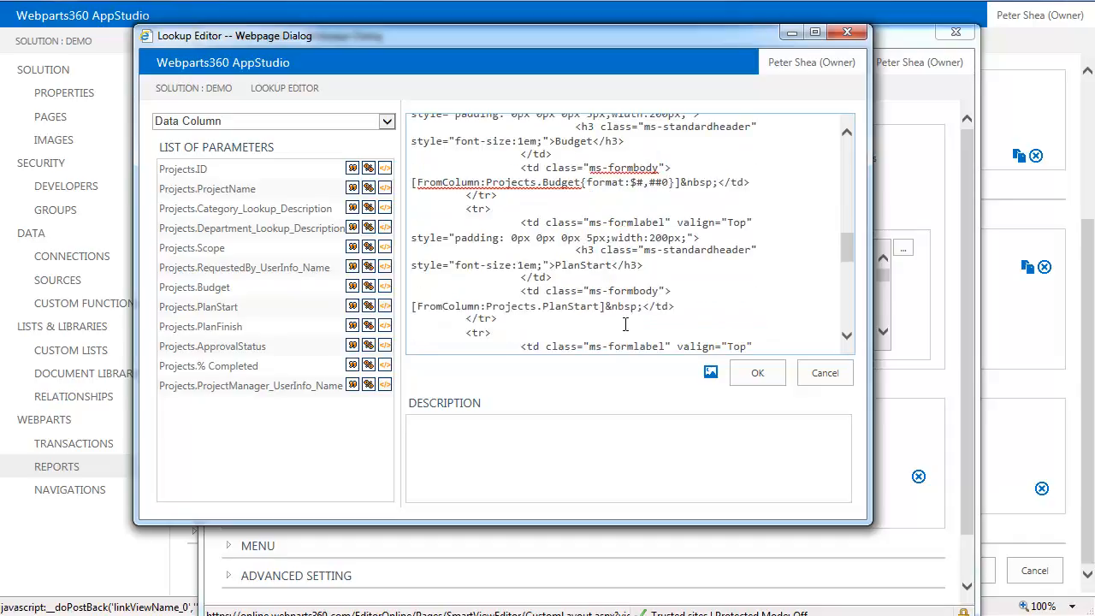
{"action": "left_click", "coordinate": [603, 306]}
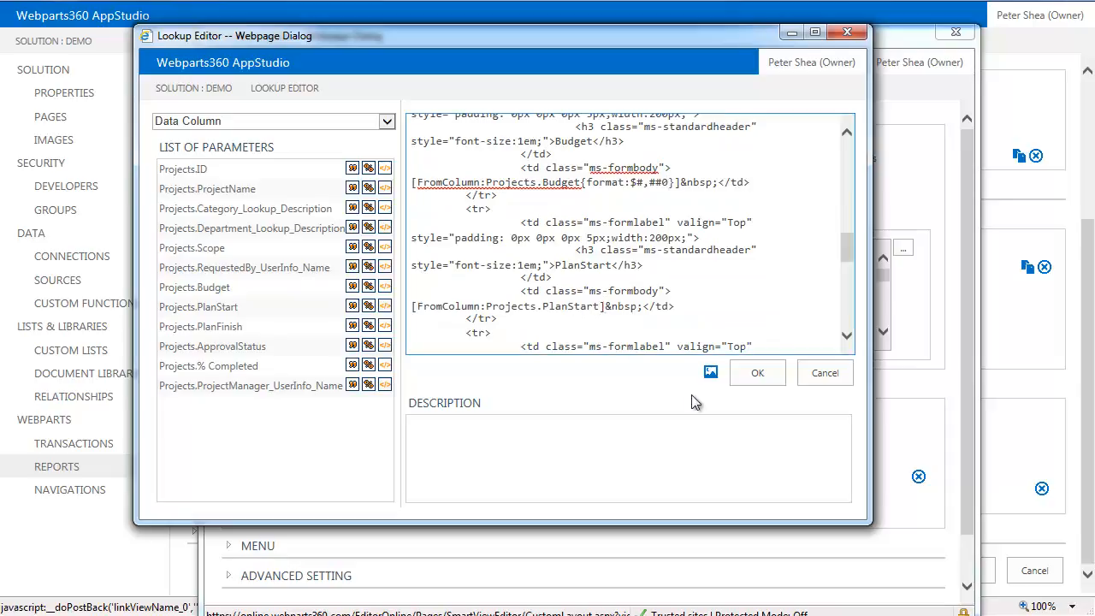
{"action": "left_click", "coordinate": [578, 266]}
{"action": "type", "text": "ned"}
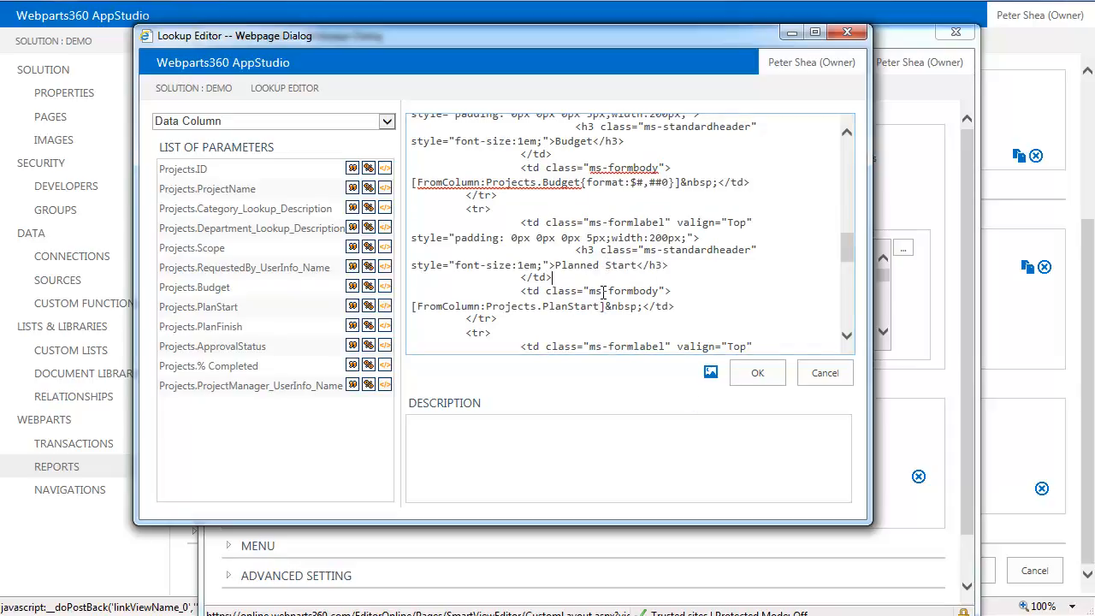
{"action": "key", "text": "Down"}
{"action": "key", "text": "Down"}
{"action": "key", "text": "Right"}
{"action": "key", "text": "Right"}
{"action": "key", "text": "Right"}
{"action": "key", "text": "Right"}
{"action": "key", "text": "Right"}
{"action": "key", "text": "Right"}
{"action": "key", "text": "Right"}
{"action": "type", "text": "{}"}
{"action": "type", "text": "for"}
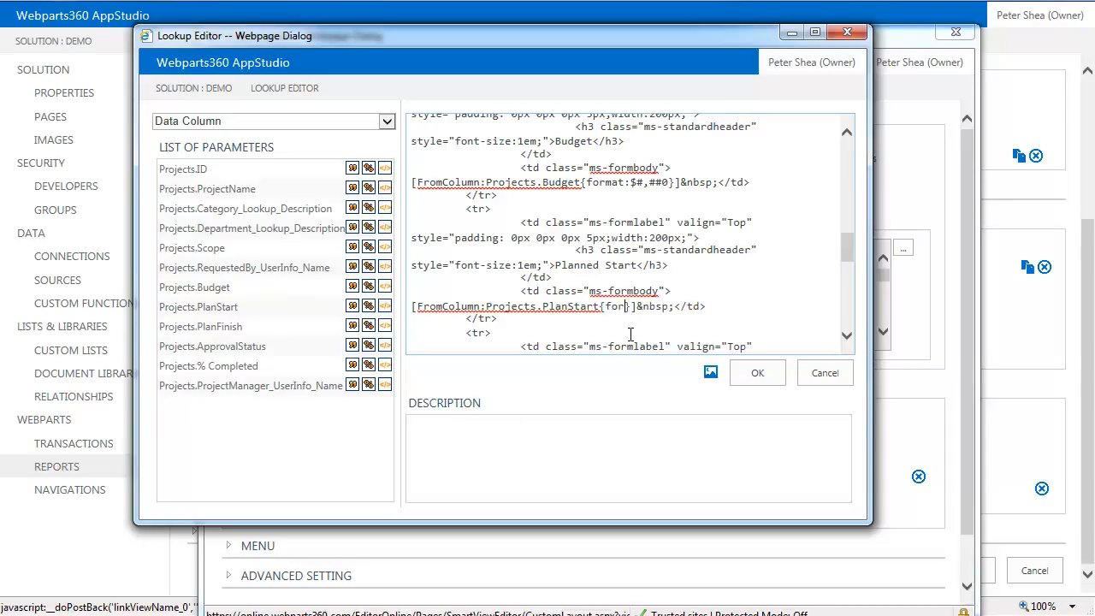
{"action": "type", "text": "mat"}
{"action": "type", "text": ":"}
{"action": "type", "text": " dd MM"}
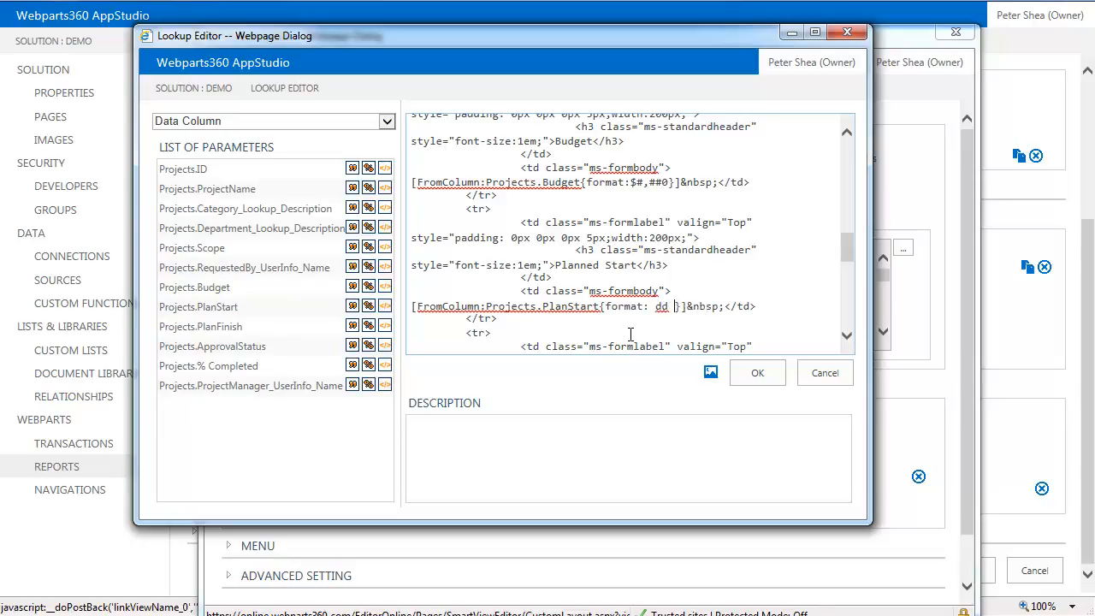
{"action": "type", "text": "M yy"}
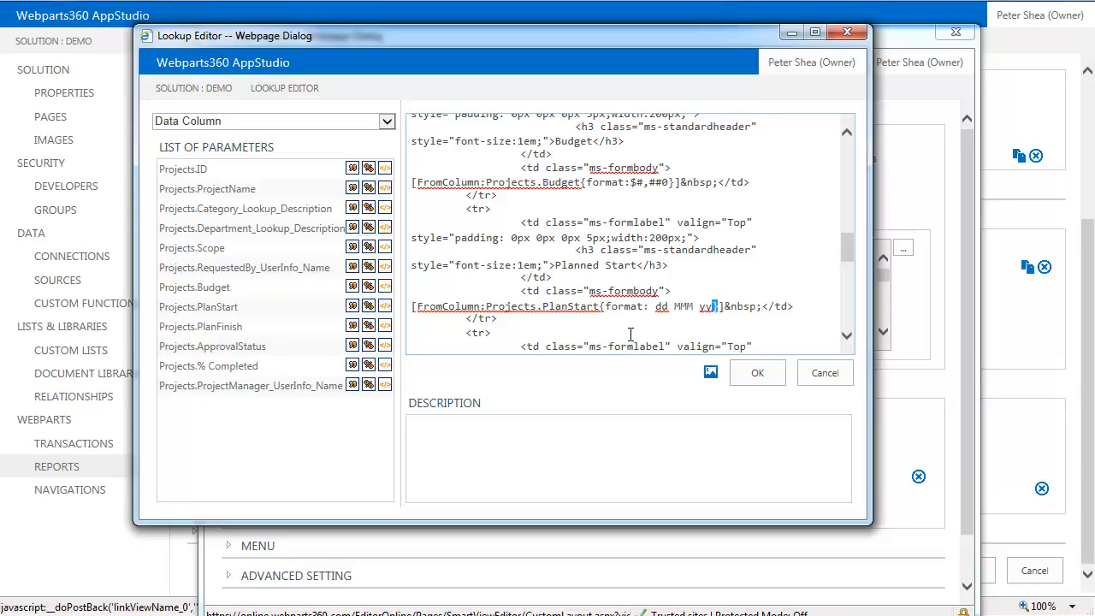
- Copy the {format: dd MMM yy} code into the Projects.PlanFinish placeholder and relabel that row "Planned Finish"
{"action": "key", "text": "shift+Left"}
{"action": "key", "text": "shift+Left"}
{"action": "key", "text": "shift+Left"}
{"action": "key", "text": "shift+Left"}
{"action": "key", "text": "shift+Left"}
{"action": "key", "text": "shift+Left"}
{"action": "key", "text": "shift+Left"}
{"action": "key", "text": "shift+Left"}
{"action": "key", "text": "shift+Left"}
{"action": "key", "text": "shift+Left"}
{"action": "key", "text": "shift+Left"}
{"action": "key", "text": "shift+Left"}
{"action": "key", "text": "shift+Left"}
{"action": "key", "text": "shift+Left"}
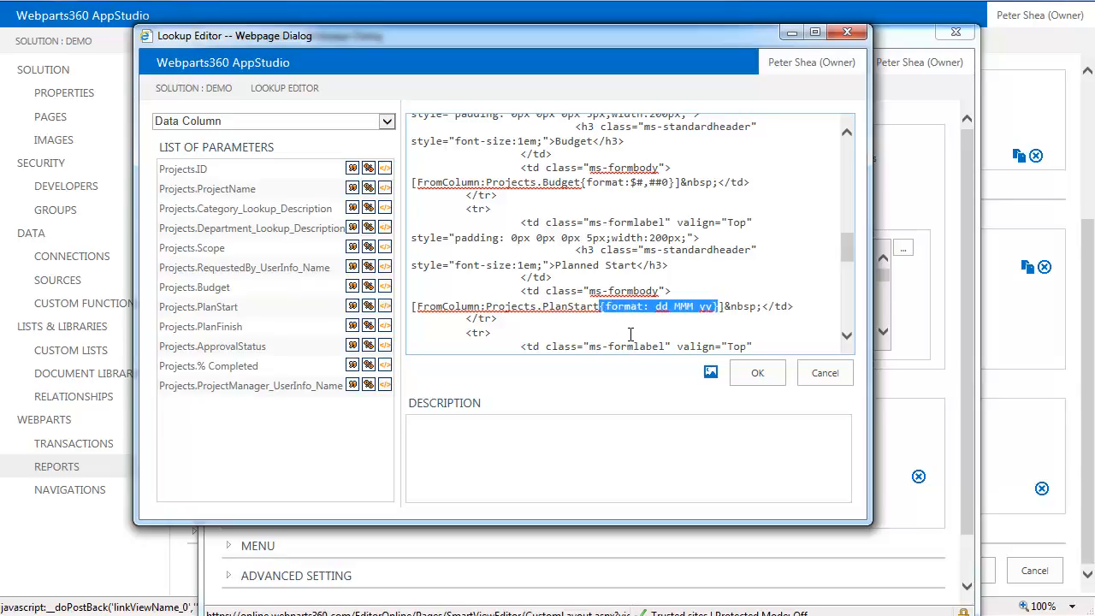
{"action": "scroll", "coordinate": [630, 334], "scroll_direction": "down", "scroll_amount": 3}
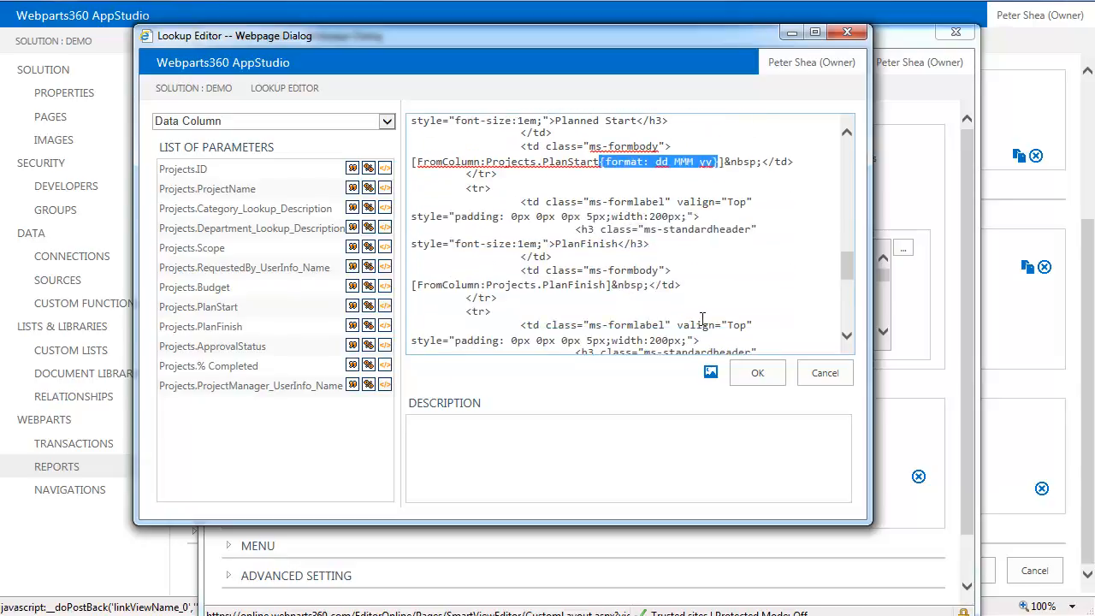
{"action": "left_click", "coordinate": [607, 286]}
{"action": "type", "text": "{format: dd MMM yy}"}
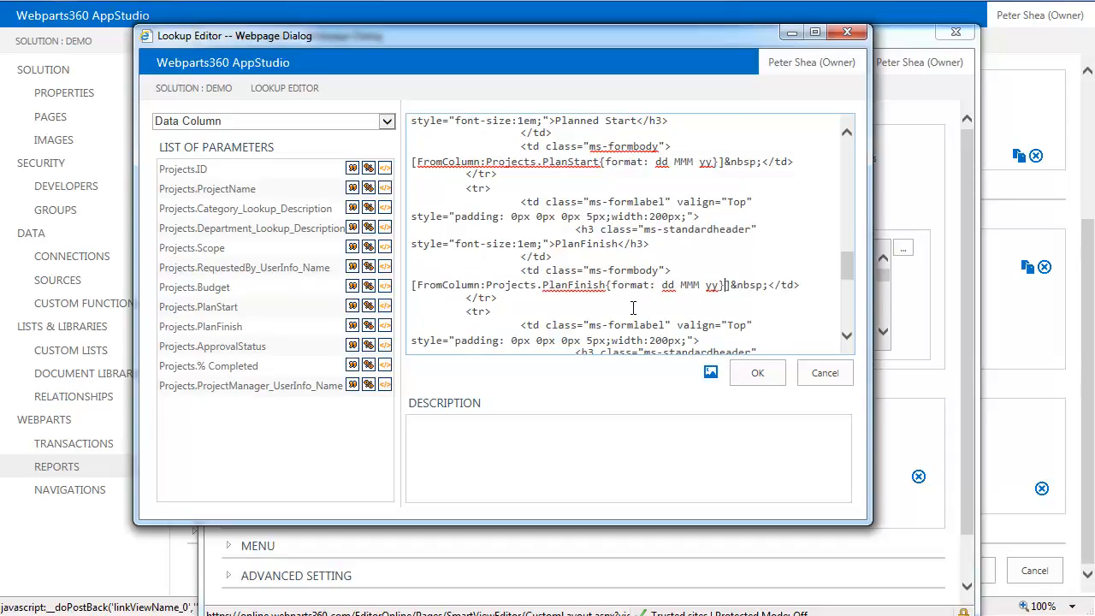
{"action": "type", "text": "ned"}
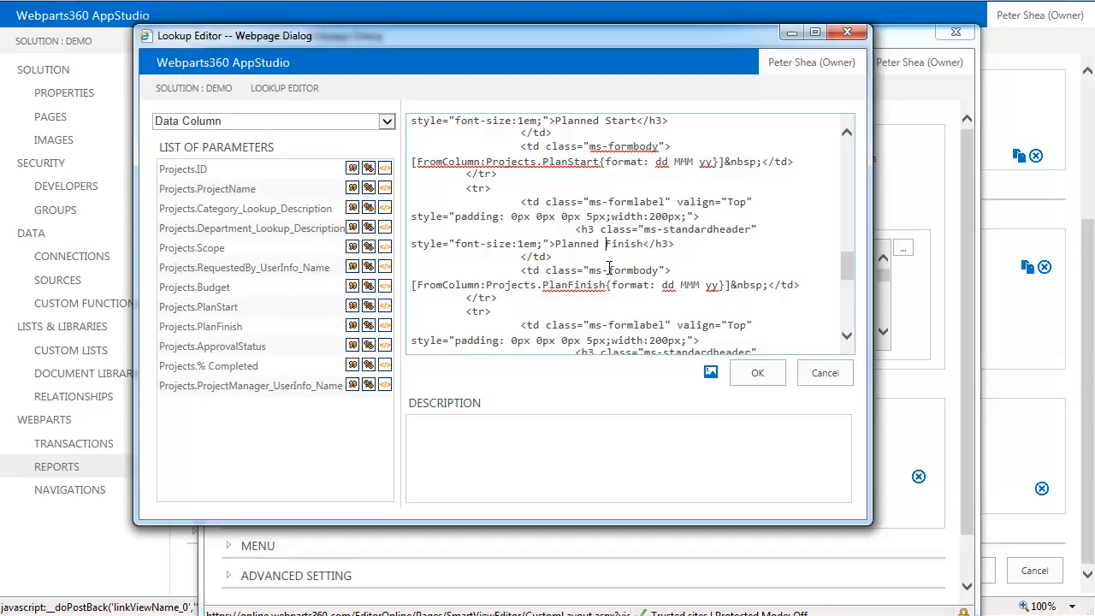
- Change the ApprovalStatus and ProjectManager_UserInfo_Name labels to "Approval Status" and "Project Manager", and accept the edited layout code
{"action": "scroll", "coordinate": [639, 223], "scroll_direction": "down", "scroll_amount": 2}
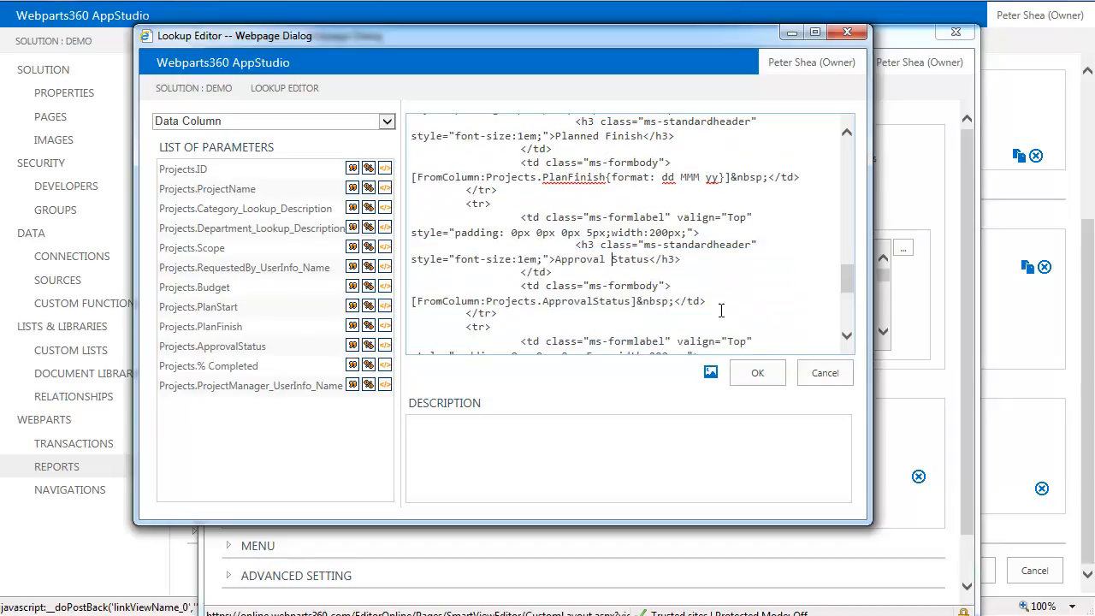
{"action": "scroll", "coordinate": [787, 312], "scroll_direction": "down", "scroll_amount": 2}
{"action": "scroll", "coordinate": [722, 310], "scroll_direction": "down", "scroll_amount": 2}
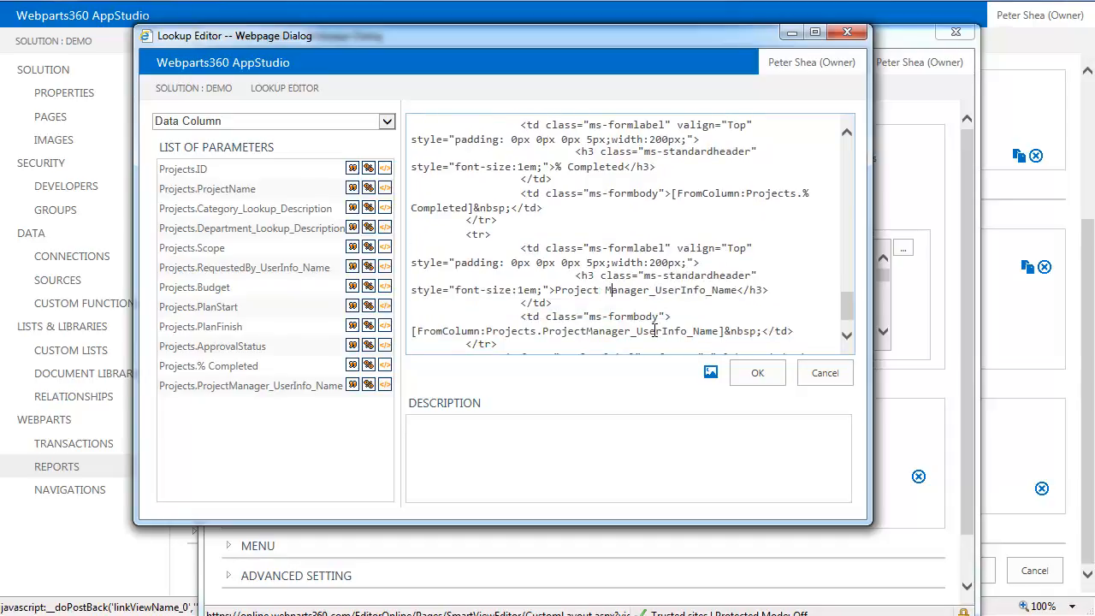
{"action": "key", "text": "shift+Right"}
{"action": "key", "text": "shift+Right"}
{"action": "key", "text": "shift+Right"}
{"action": "key", "text": "shift+Right"}
{"action": "key", "text": "shift+Right"}
{"action": "key", "text": "shift+Right"}
{"action": "key", "text": "shift+Right"}
{"action": "key", "text": "shift+Right"}
{"action": "key", "text": "shift+Right"}
{"action": "key", "text": "shift+Right"}
{"action": "key", "text": "shift+Right"}
{"action": "key", "text": "shift+Right"}
{"action": "key", "text": "shift+Right"}
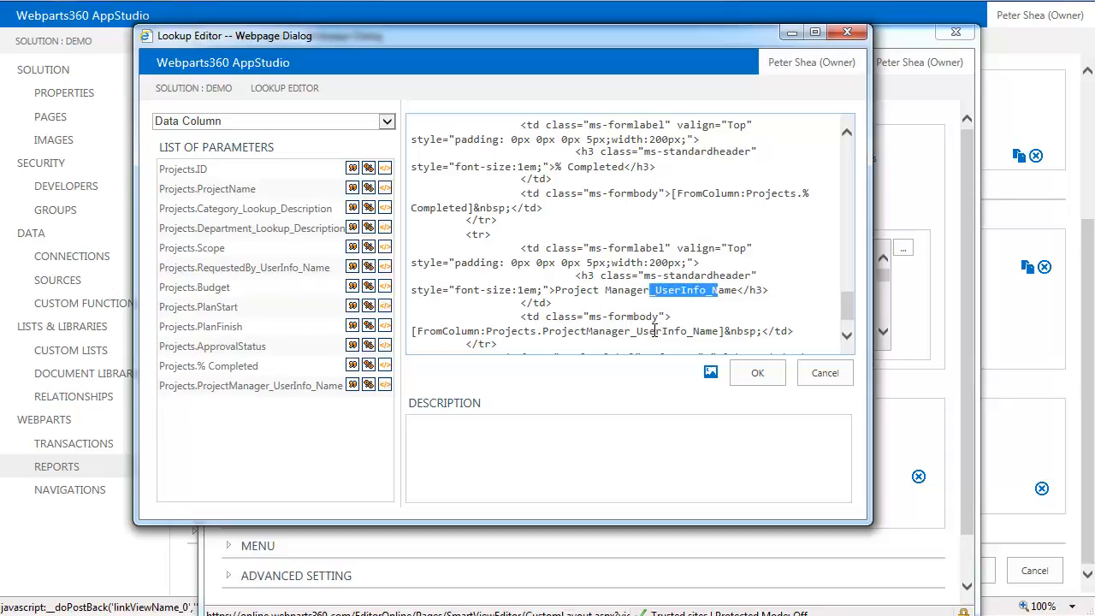
{"action": "key", "text": "Delete"}
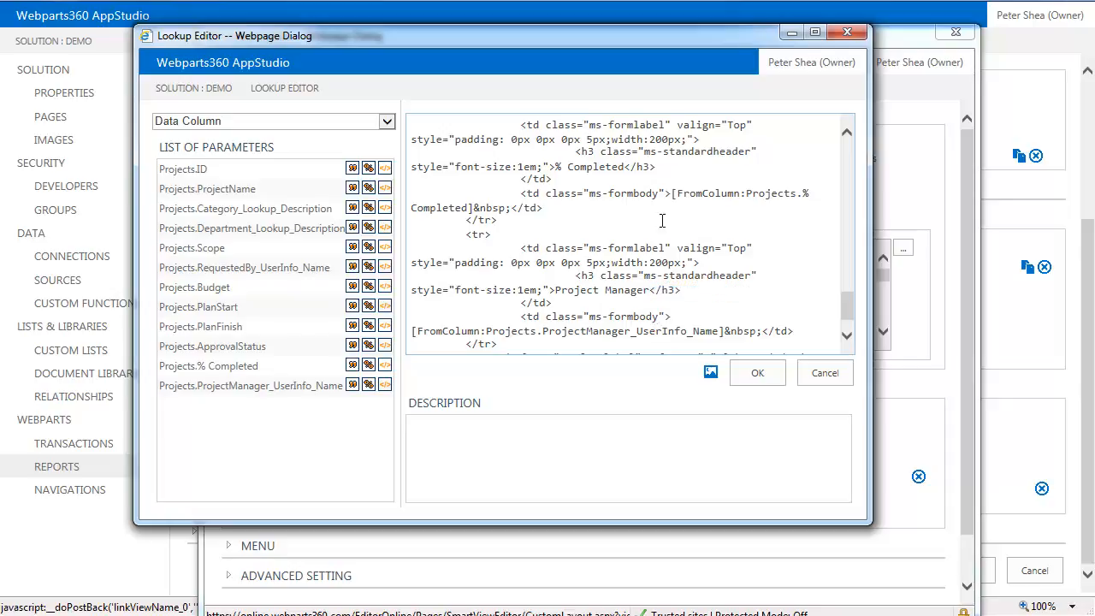
{"action": "scroll", "coordinate": [676, 218], "scroll_direction": "down", "scroll_amount": 1}
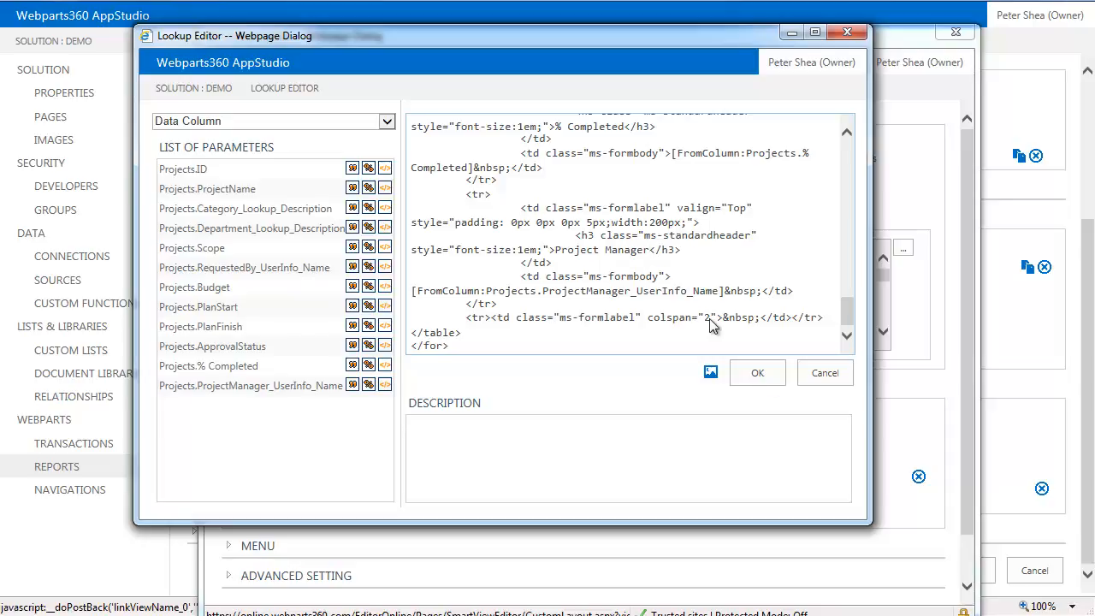
{"action": "left_click", "coordinate": [758, 374]}
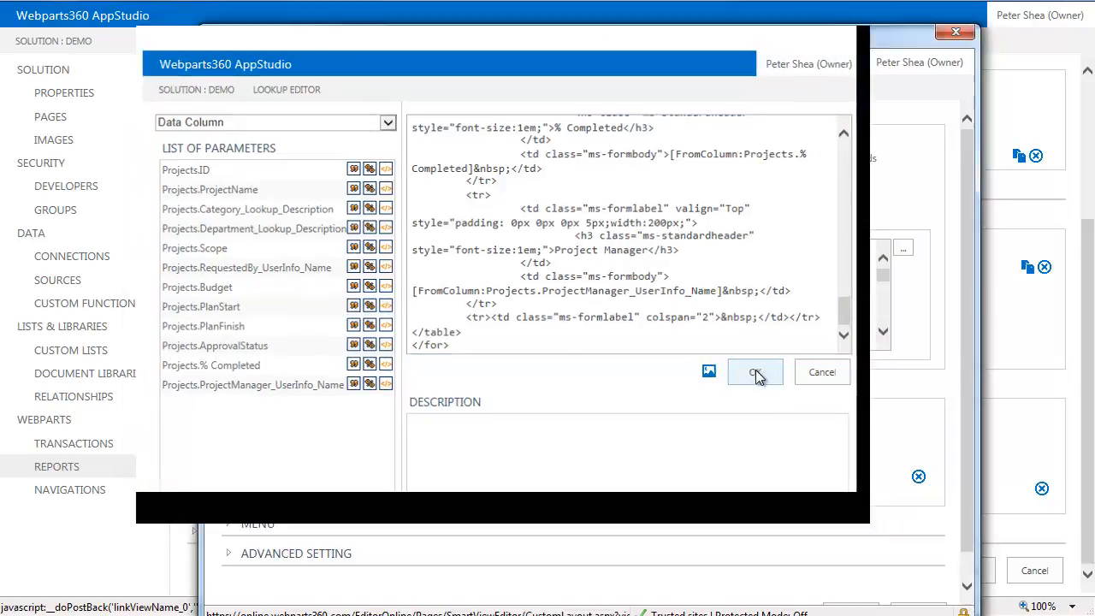
- Save the Project Details view settings and the Project.Selected report definition
{"action": "left_click", "coordinate": [852, 589]}
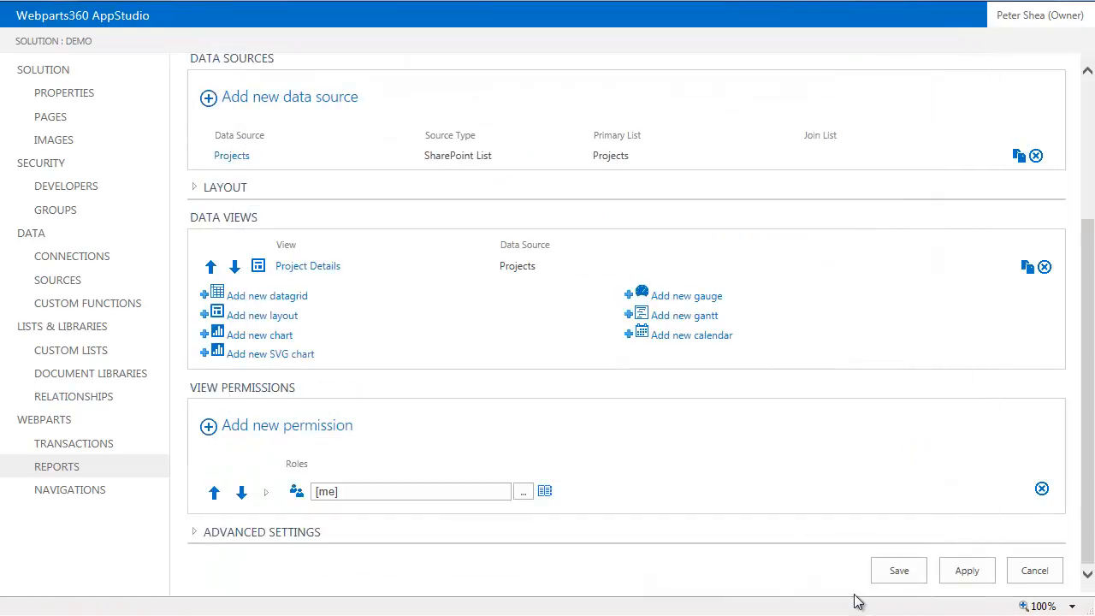
{"action": "left_click", "coordinate": [900, 571]}
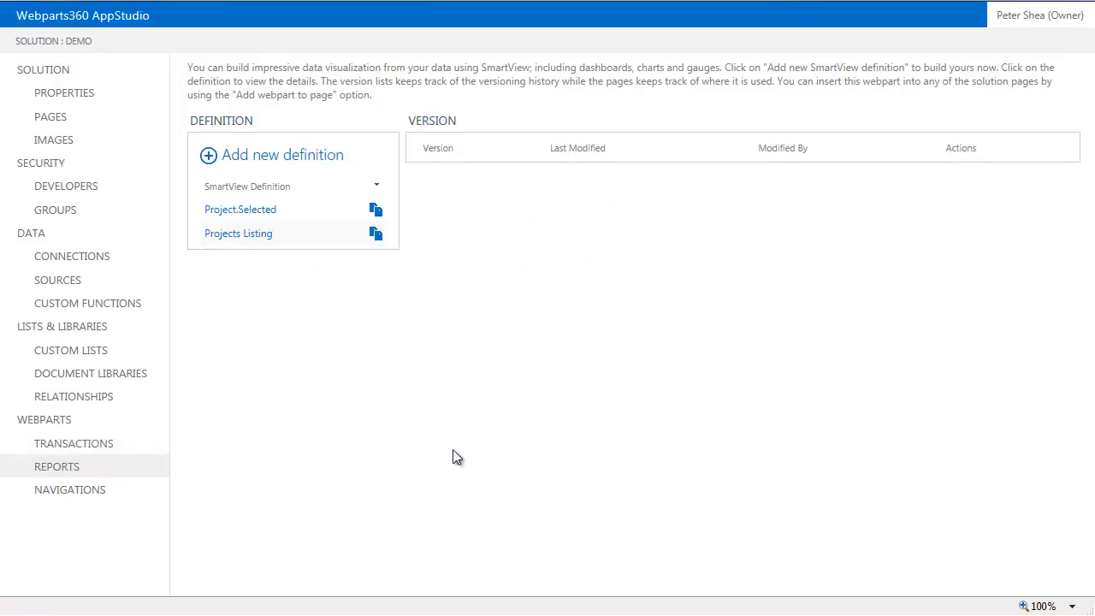
- Create a report definition titled Project.Documents in the Project Workspace category, described as "This shows all the documents for a project"
{"action": "left_click", "coordinate": [323, 164]}
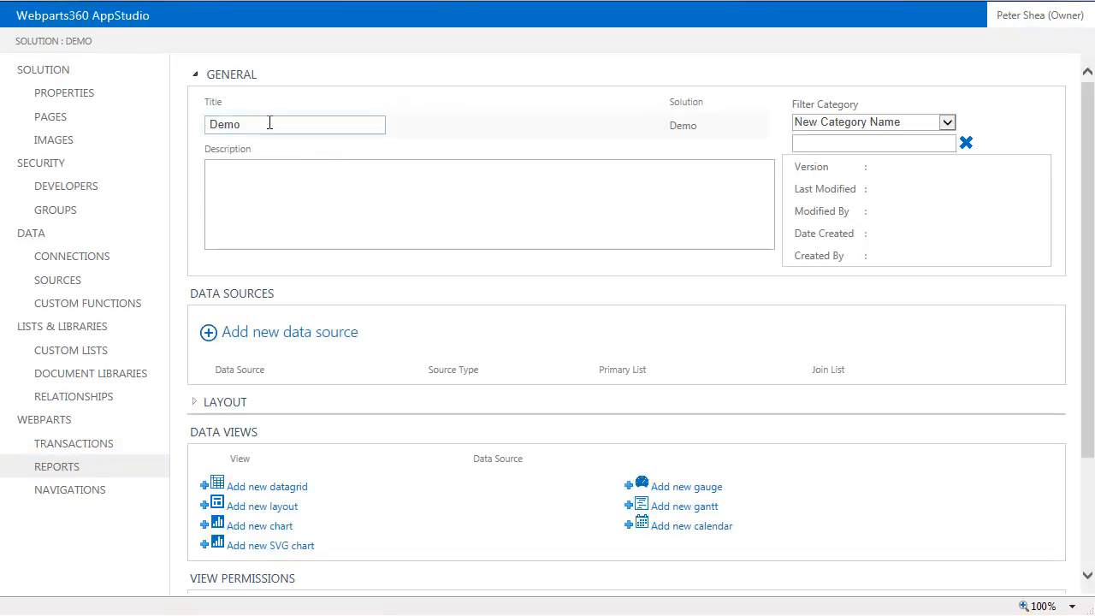
{"action": "left_click", "coordinate": [276, 125]}
{"action": "key", "text": "ctrl+a"}
{"action": "type", "text": "Proje"}
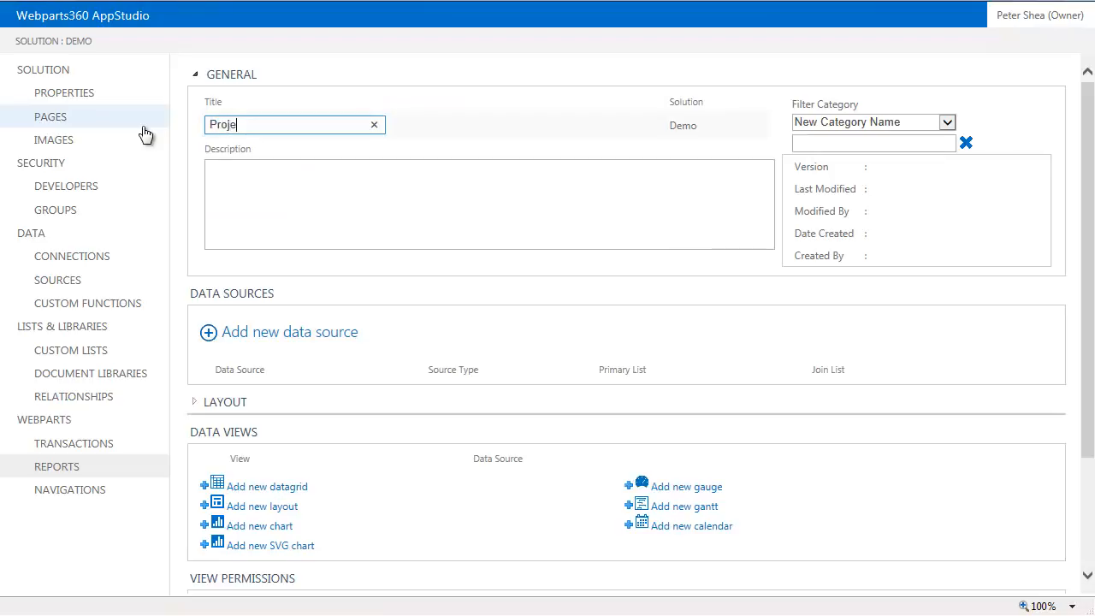
{"action": "type", "text": "ct.Docuem"}
{"action": "type", "text": "uments"}
{"action": "left_click", "coordinate": [948, 122]}
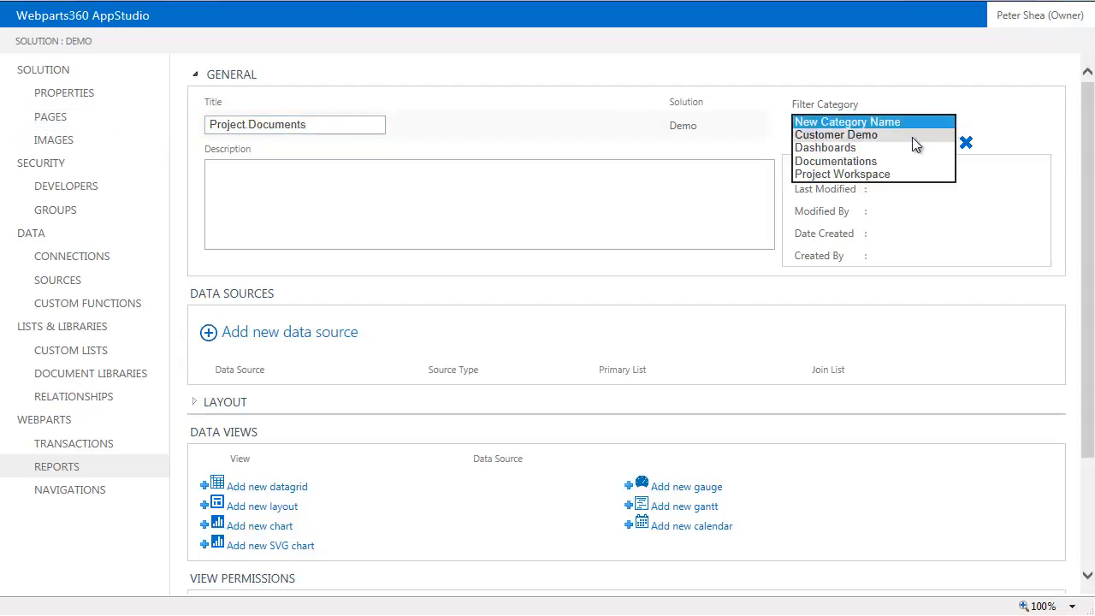
{"action": "left_click", "coordinate": [887, 174]}
{"action": "left_click", "coordinate": [521, 202]}
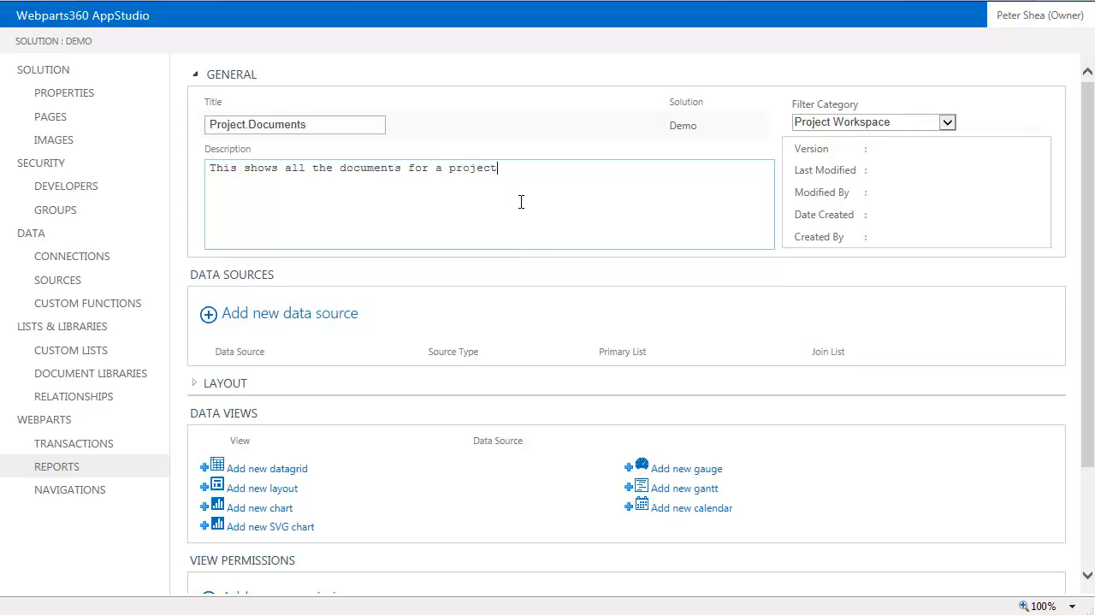
- Add a SharePoint List data source to the report with Documents as its primary list, and save it
{"action": "left_click", "coordinate": [323, 316]}
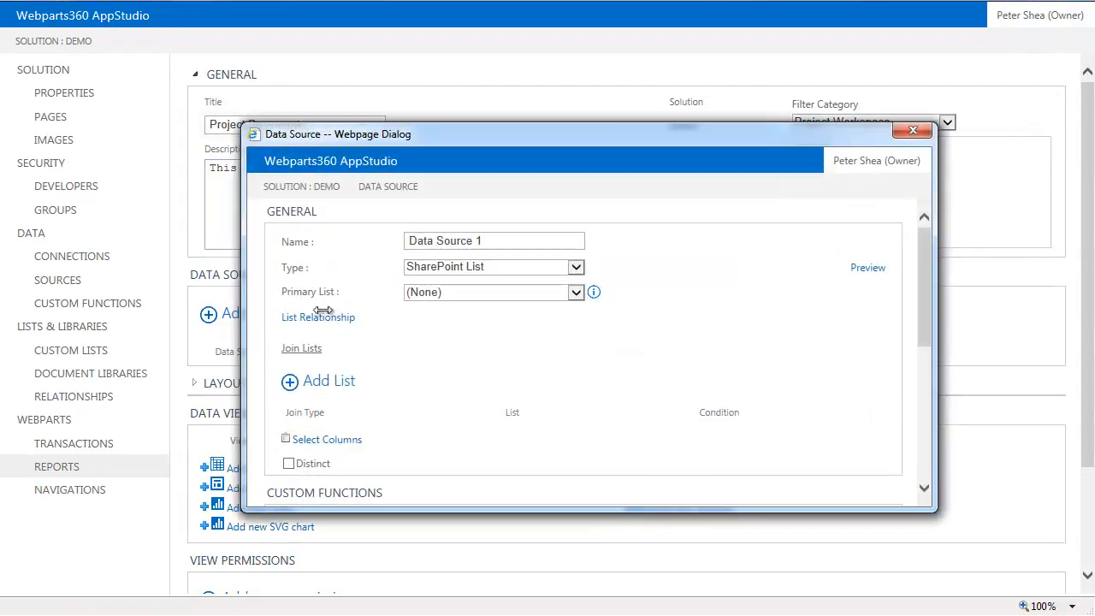
{"action": "left_click", "coordinate": [577, 295]}
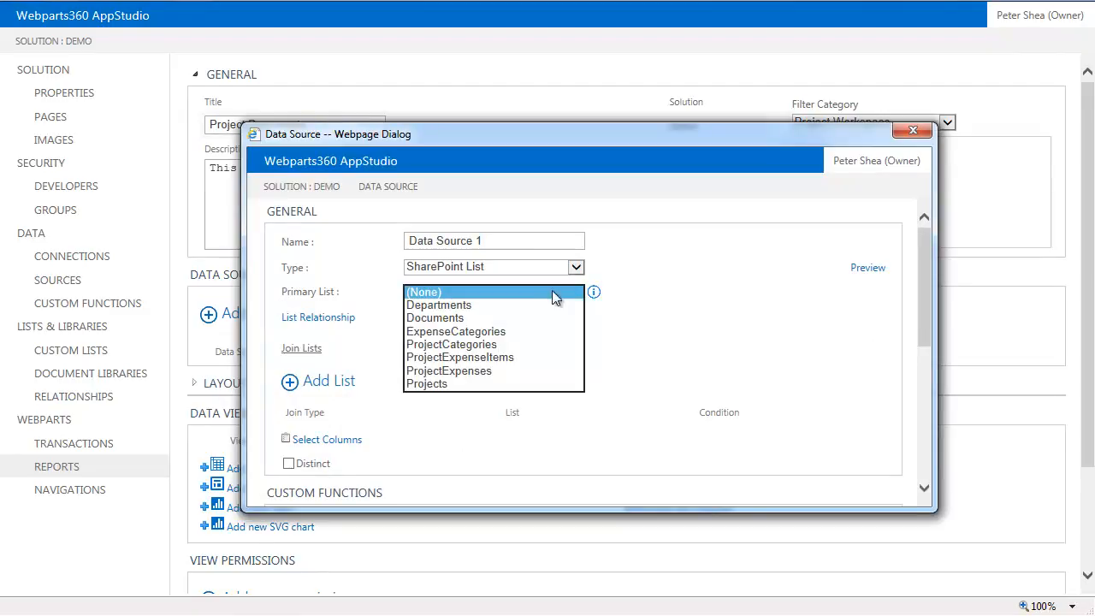
{"action": "left_click", "coordinate": [481, 317]}
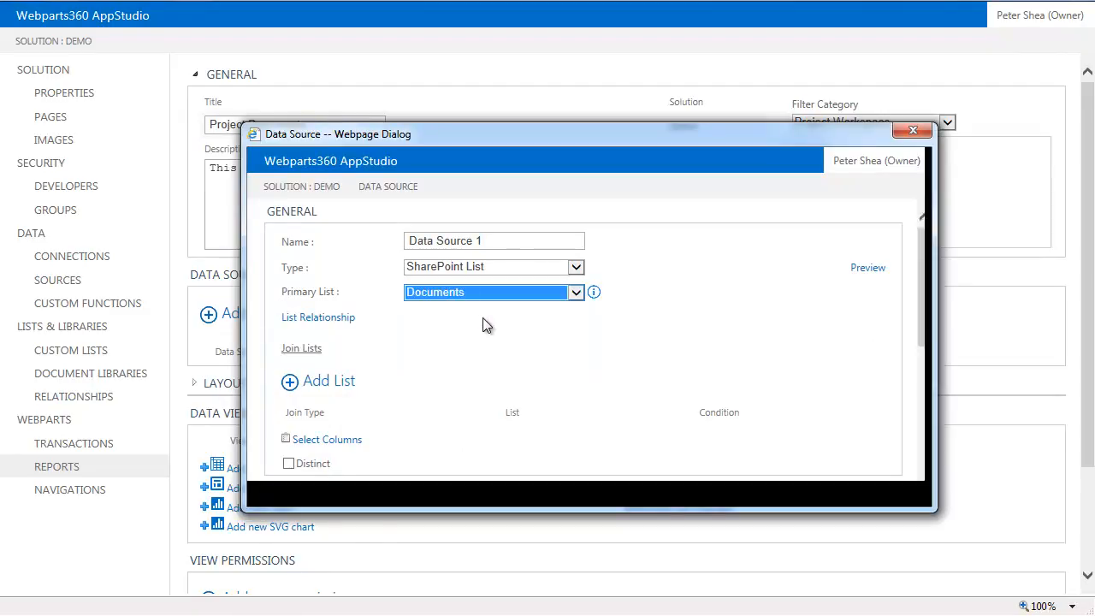
{"action": "scroll", "coordinate": [665, 325], "scroll_direction": "down", "scroll_amount": 5}
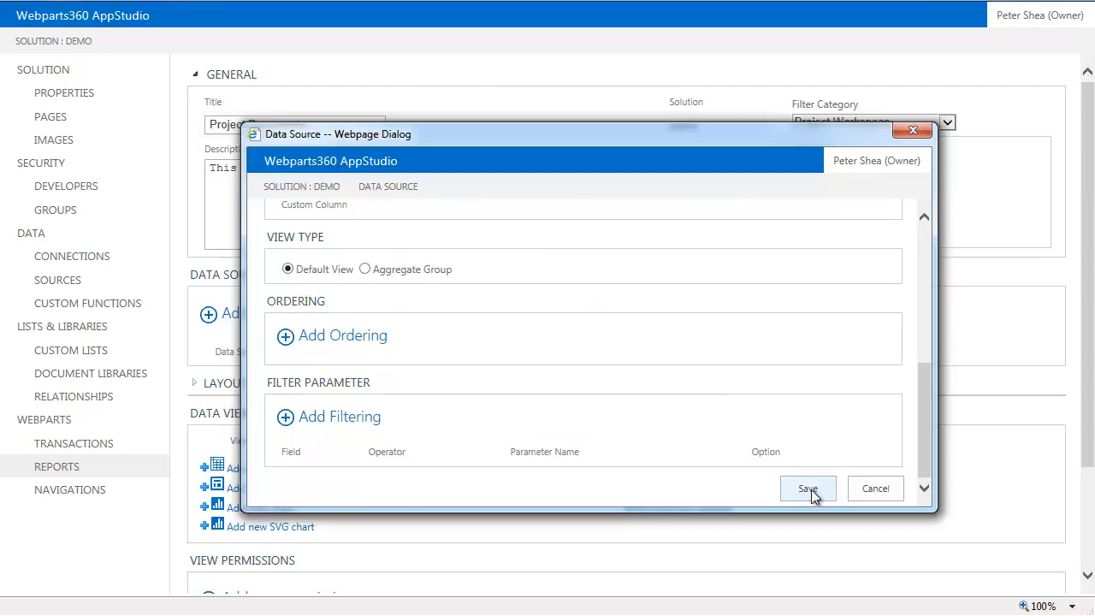
{"action": "left_click", "coordinate": [809, 488]}
- Add a datagrid view on the Documents source and display its FileIcon, Name and Title columns
{"action": "scroll", "coordinate": [577, 371], "scroll_direction": "down", "scroll_amount": 3}
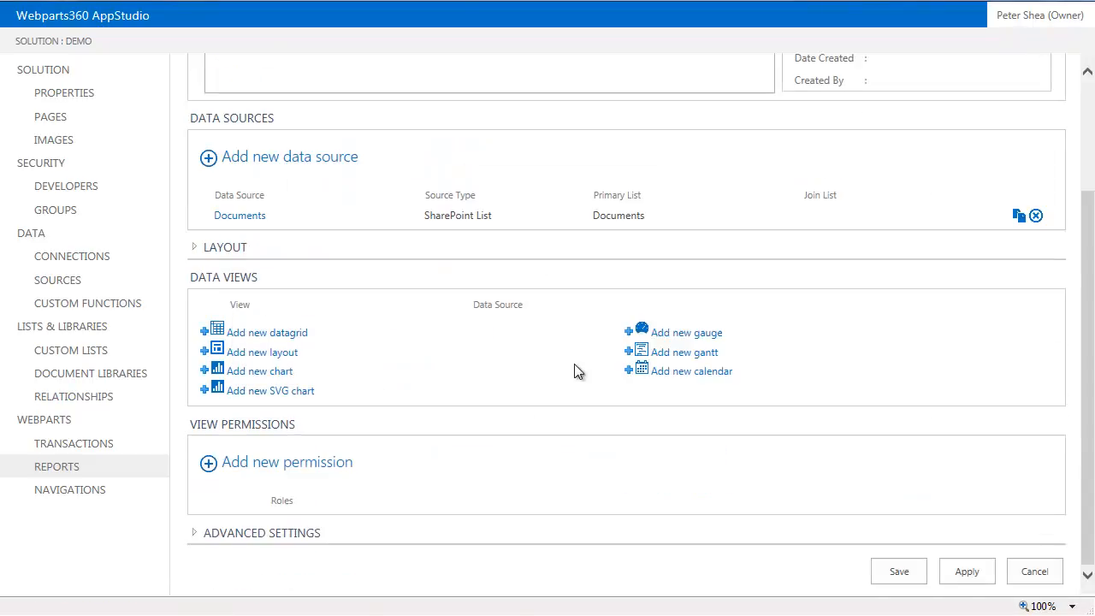
{"action": "left_click", "coordinate": [290, 337]}
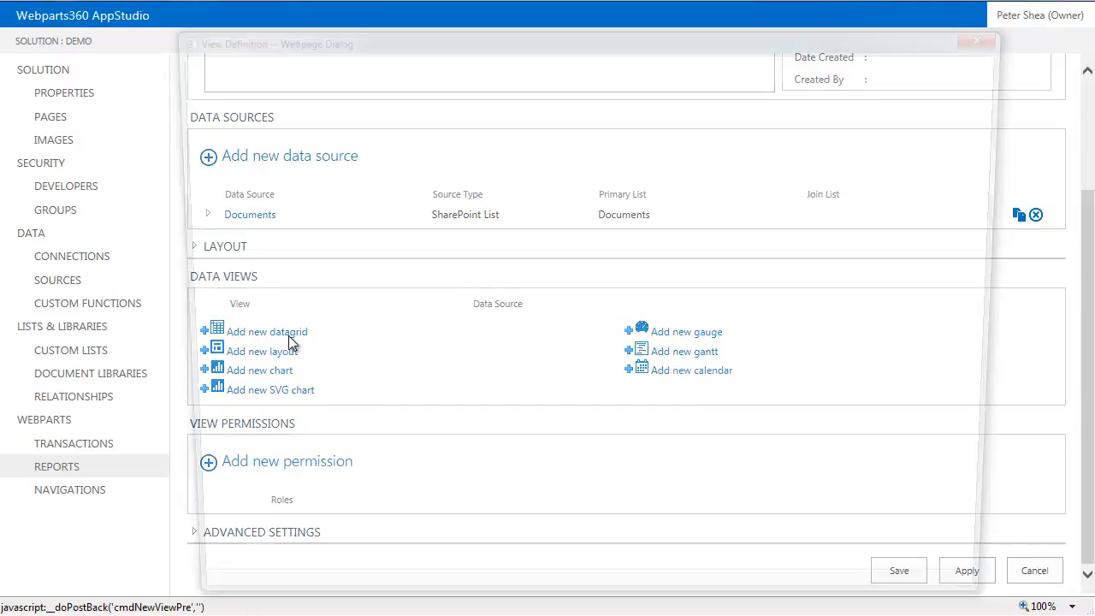
{"action": "scroll", "coordinate": [599, 290], "scroll_direction": "down", "scroll_amount": 4}
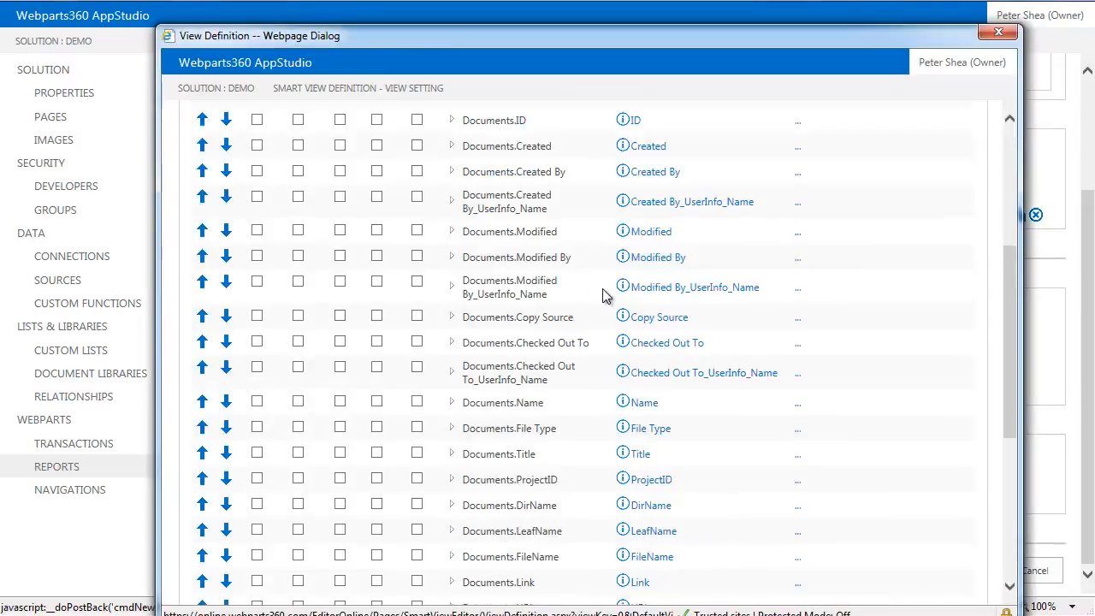
{"action": "scroll", "coordinate": [602, 293], "scroll_direction": "up", "scroll_amount": 4}
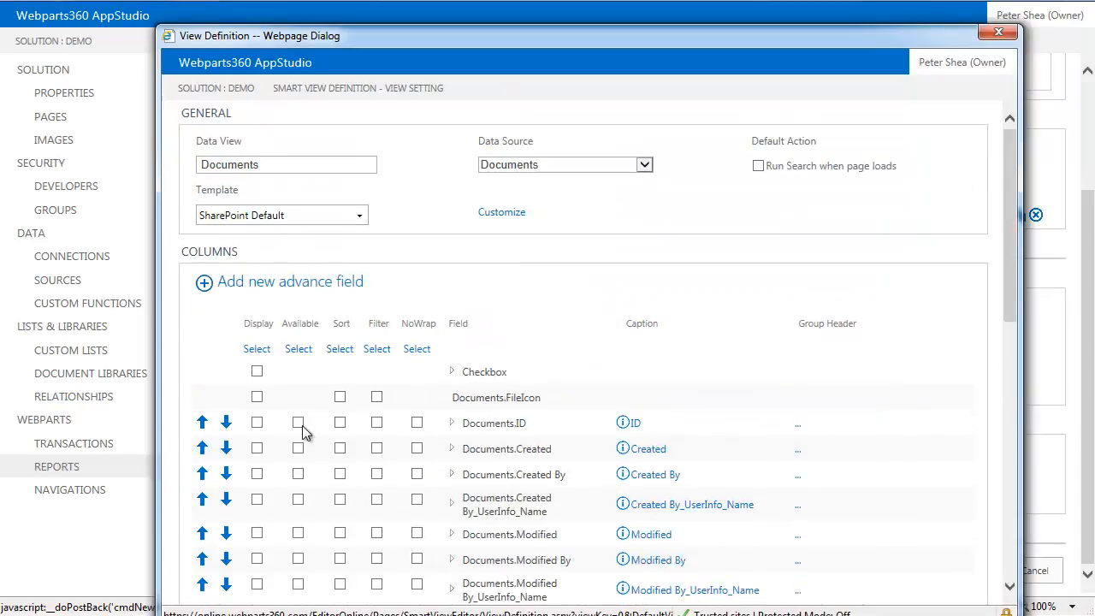
{"action": "left_click", "coordinate": [257, 397]}
{"action": "scroll", "coordinate": [514, 318], "scroll_direction": "down", "scroll_amount": 4}
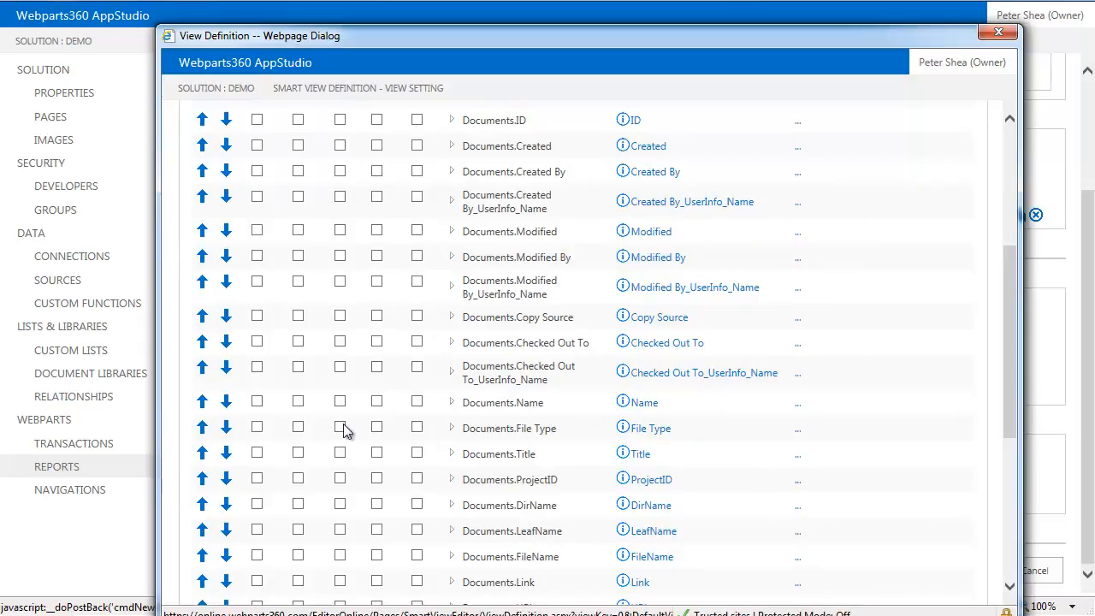
{"action": "left_click", "coordinate": [257, 402]}
{"action": "scroll", "coordinate": [775, 396], "scroll_direction": "down", "scroll_amount": 3}
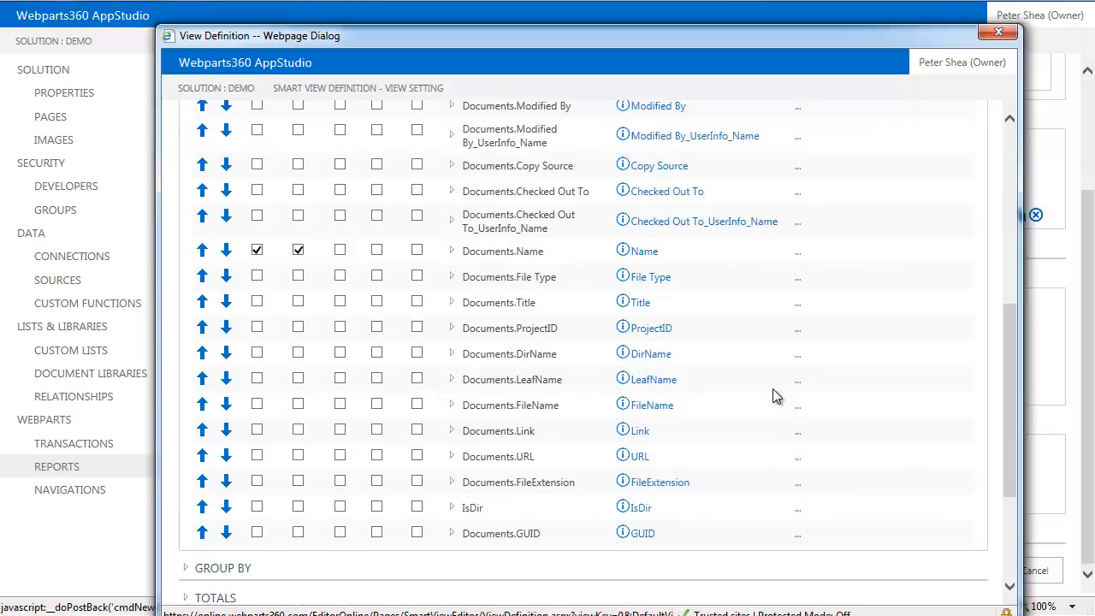
{"action": "left_click", "coordinate": [257, 302]}
- Display the Documents.Created and Documents.Created By_UserInfo_Name columns, and shorten the latter's caption to "Created By"
{"action": "scroll", "coordinate": [261, 308], "scroll_direction": "up", "scroll_amount": 5}
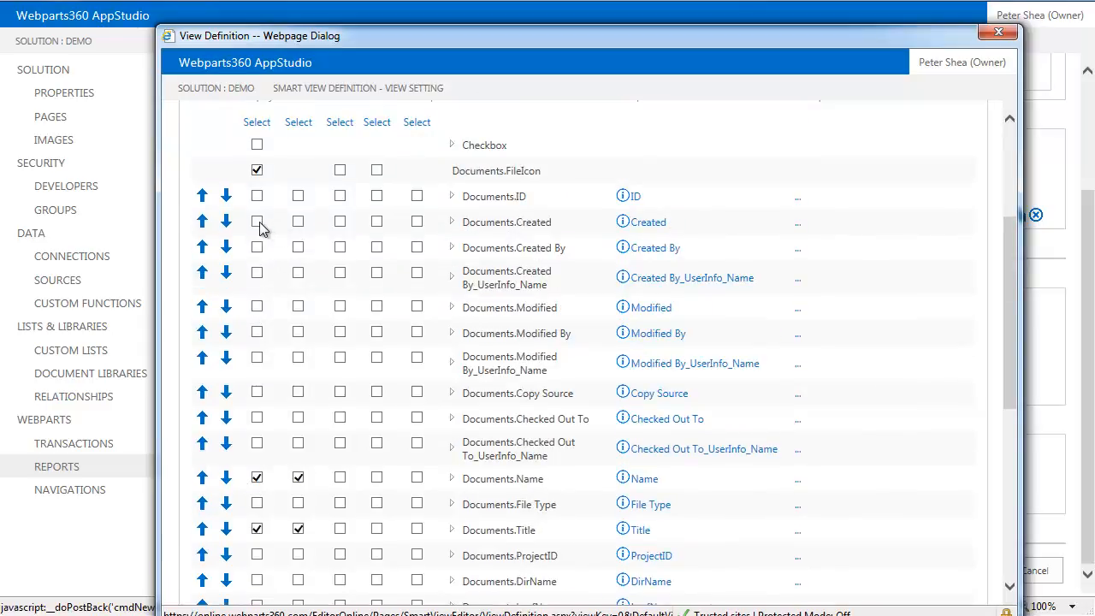
{"action": "left_click", "coordinate": [256, 272]}
{"action": "left_click", "coordinate": [719, 282]}
{"action": "left_click_drag", "start_coordinate": [695, 279], "coordinate": [840, 273]}
{"action": "key", "text": "BackSpace"}
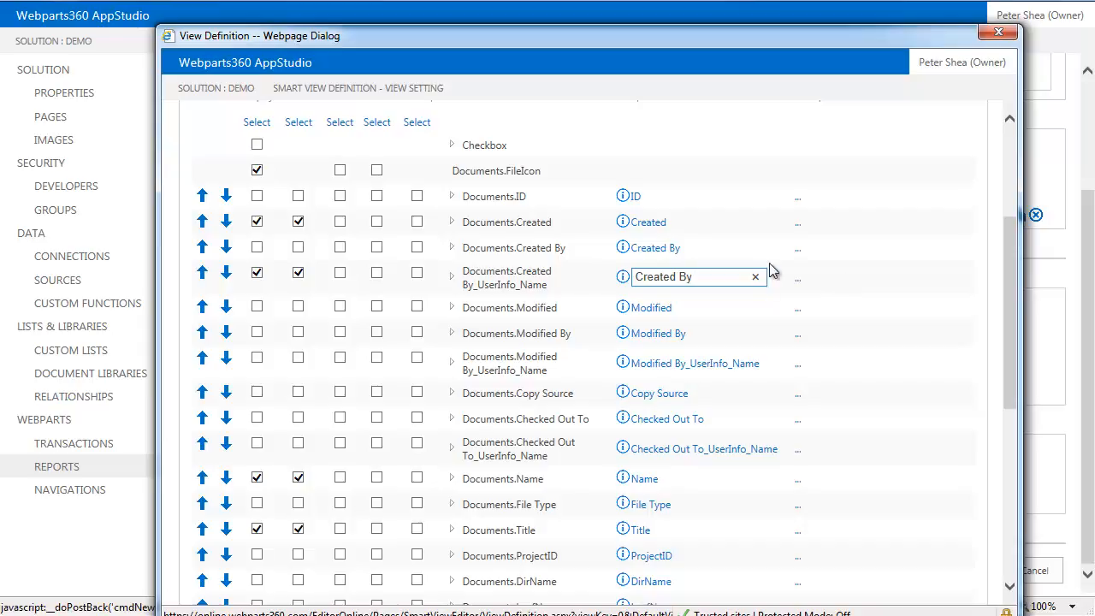
- Move the Documents.Created By_UserInfo_Name column down the column order to just below Documents.Title
{"action": "left_click", "coordinate": [226, 272]}
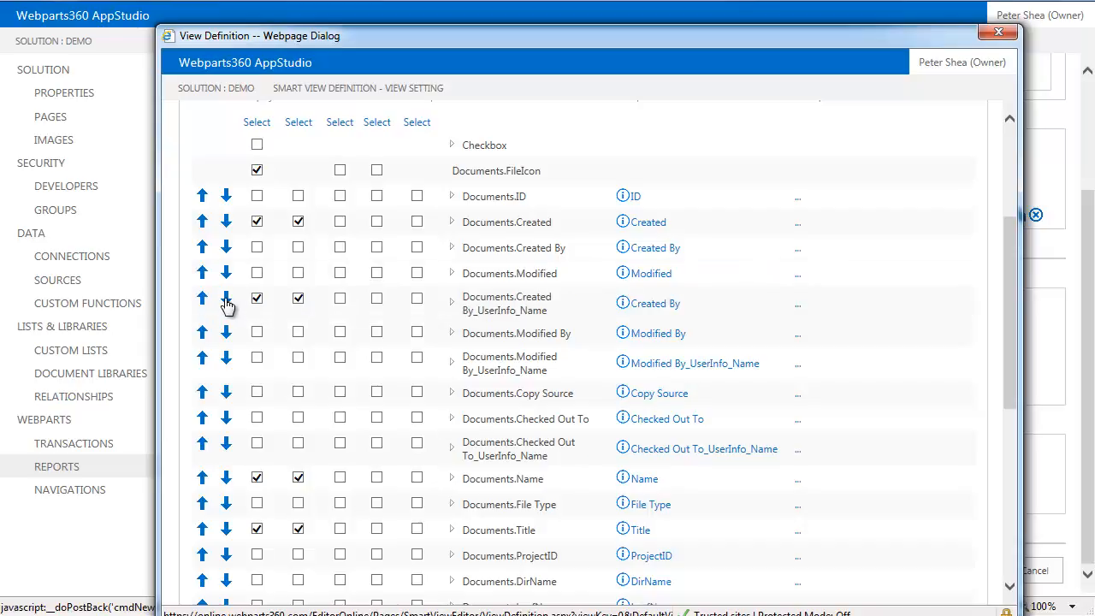
{"action": "left_click", "coordinate": [226, 305]}
{"action": "left_click", "coordinate": [226, 326]}
{"action": "left_click", "coordinate": [225, 358]}
{"action": "left_click", "coordinate": [226, 386]}
{"action": "left_click", "coordinate": [226, 417]}
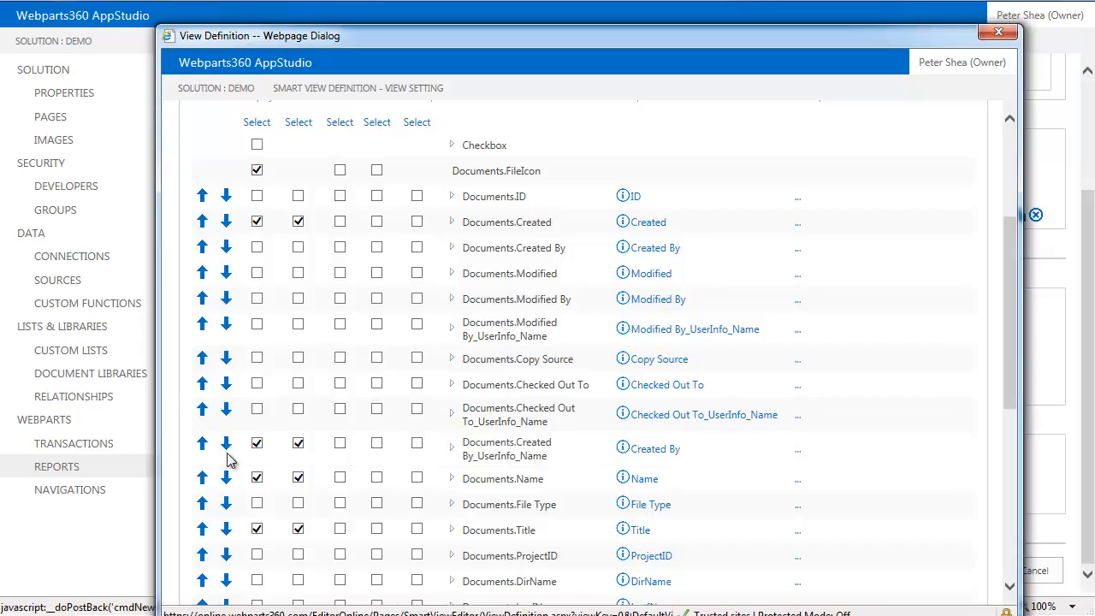
{"action": "left_click", "coordinate": [226, 445]}
{"action": "left_click", "coordinate": [226, 478]}
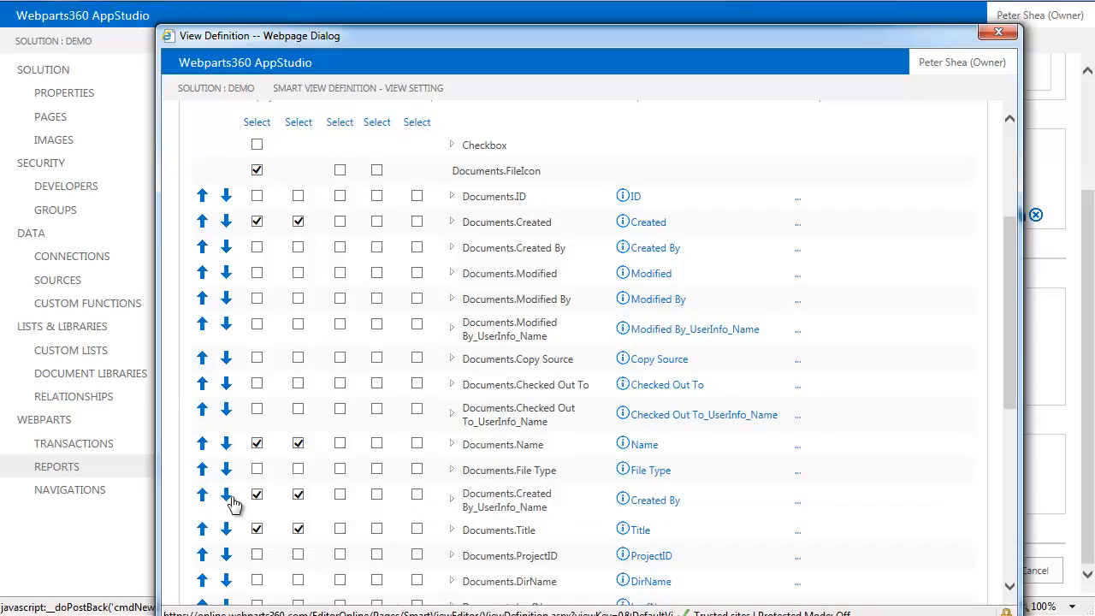
{"action": "left_click", "coordinate": [227, 498]}
- Reorder the columns so that Documents.Created sits between Documents.Title and Documents.Created By_UserInfo_Name
{"action": "left_click", "coordinate": [226, 221]}
{"action": "left_click", "coordinate": [226, 248]}
{"action": "left_click", "coordinate": [226, 273]}
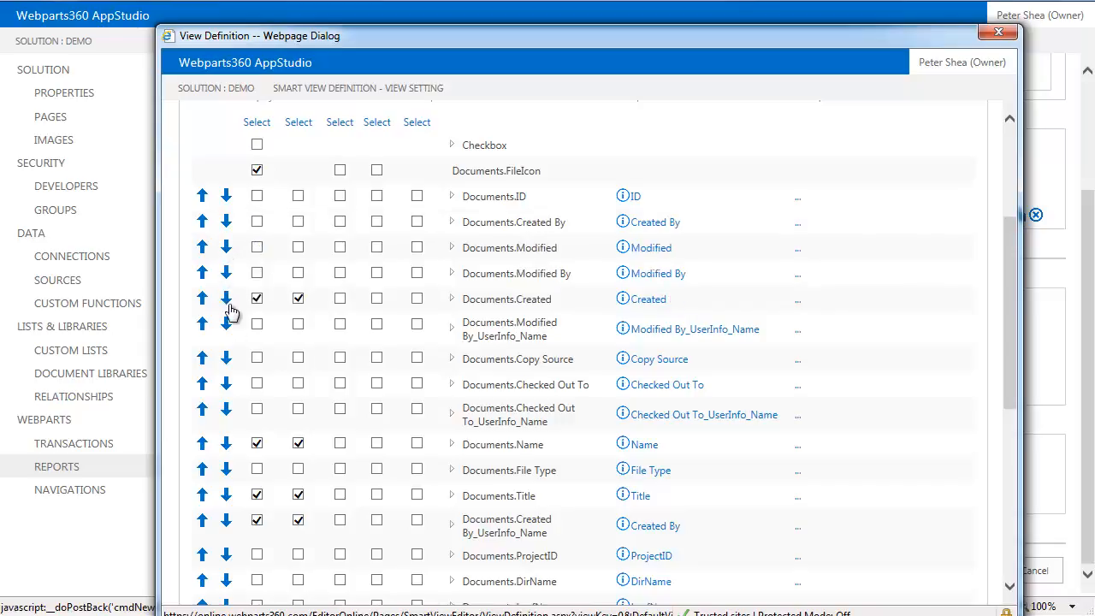
{"action": "left_click", "coordinate": [225, 299]}
{"action": "left_click", "coordinate": [226, 333]}
{"action": "left_click", "coordinate": [227, 360]}
{"action": "left_click", "coordinate": [227, 384]}
{"action": "left_click", "coordinate": [227, 419]}
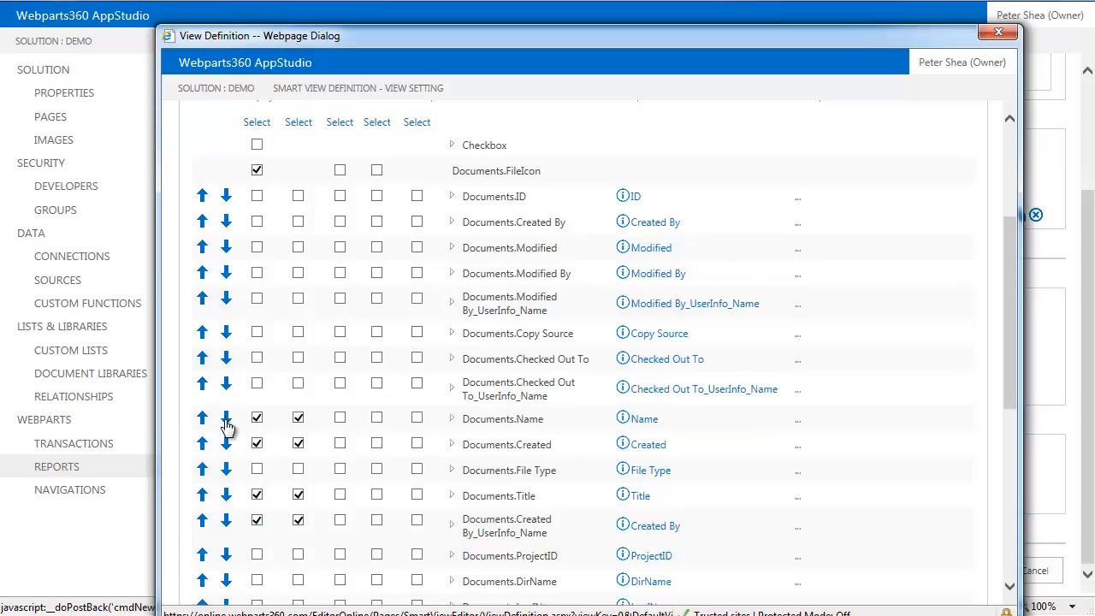
{"action": "left_click", "coordinate": [225, 444]}
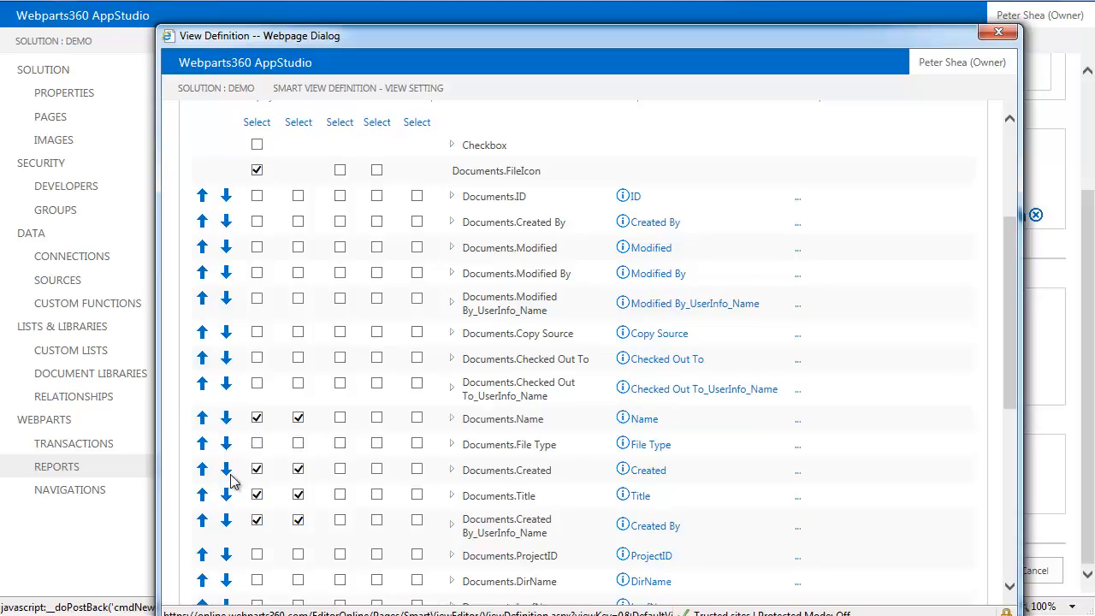
{"action": "left_click", "coordinate": [203, 495]}
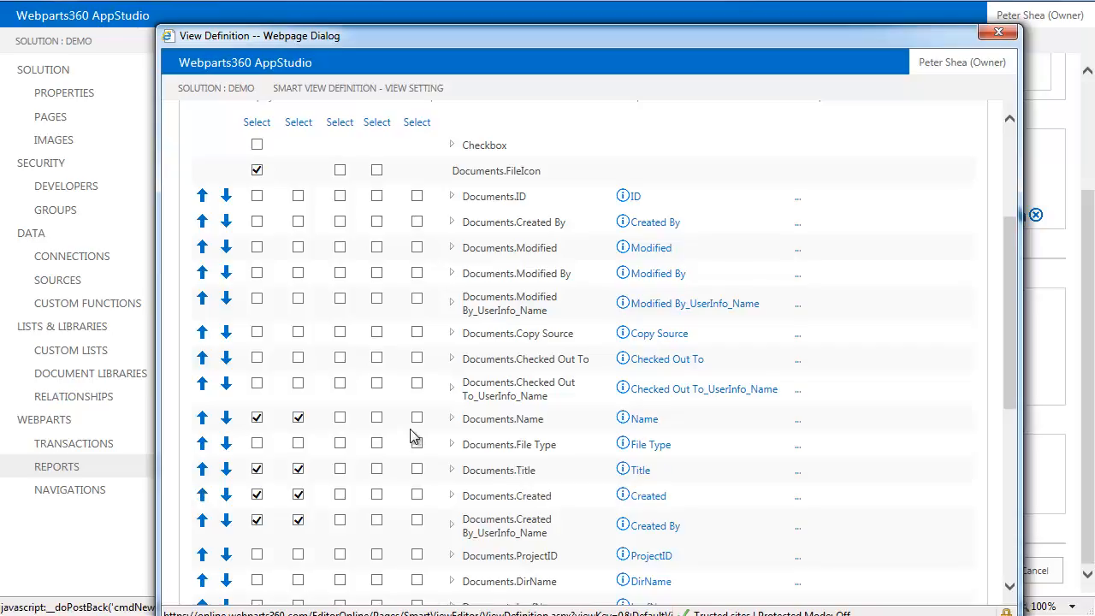
- Add a filter condition to the datagrid where Documents.ProjectID is Equal to [param:ProjectID]
{"action": "scroll", "coordinate": [413, 436], "scroll_direction": "down", "scroll_amount": 3}
{"action": "scroll", "coordinate": [416, 432], "scroll_direction": "down", "scroll_amount": 3}
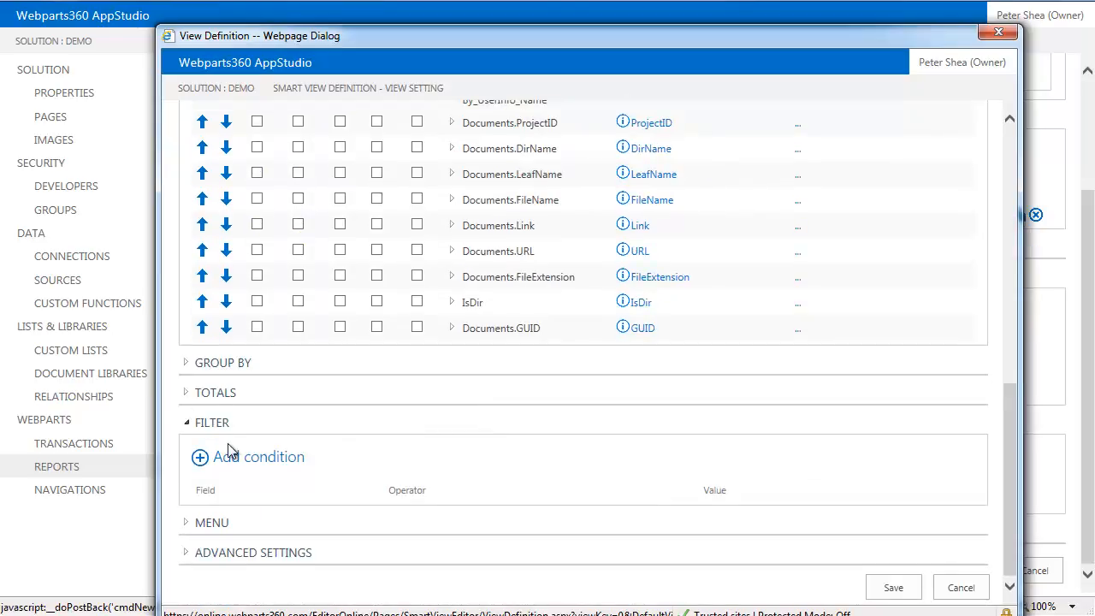
{"action": "left_click", "coordinate": [250, 462]}
{"action": "left_click", "coordinate": [403, 477]}
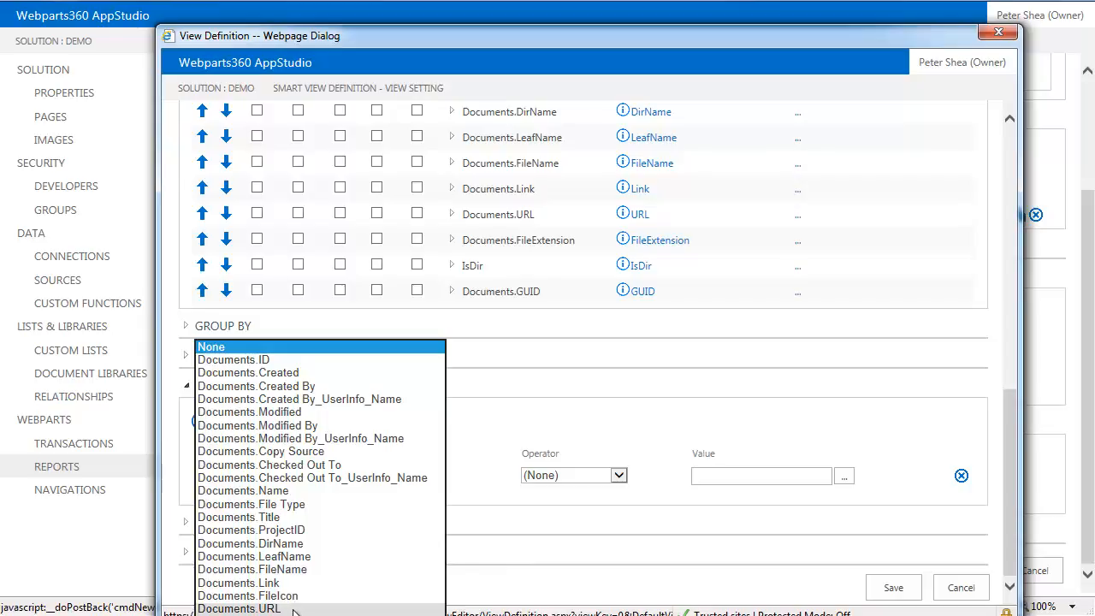
{"action": "left_click", "coordinate": [309, 530]}
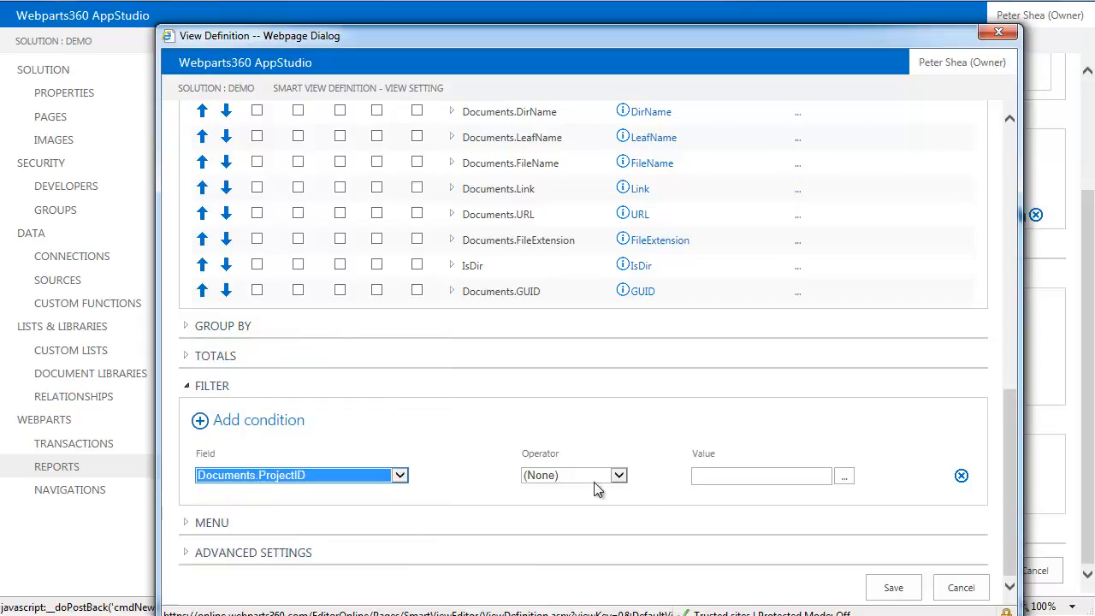
{"action": "left_click", "coordinate": [620, 477]}
{"action": "left_click", "coordinate": [556, 489]}
{"action": "left_click", "coordinate": [762, 481]}
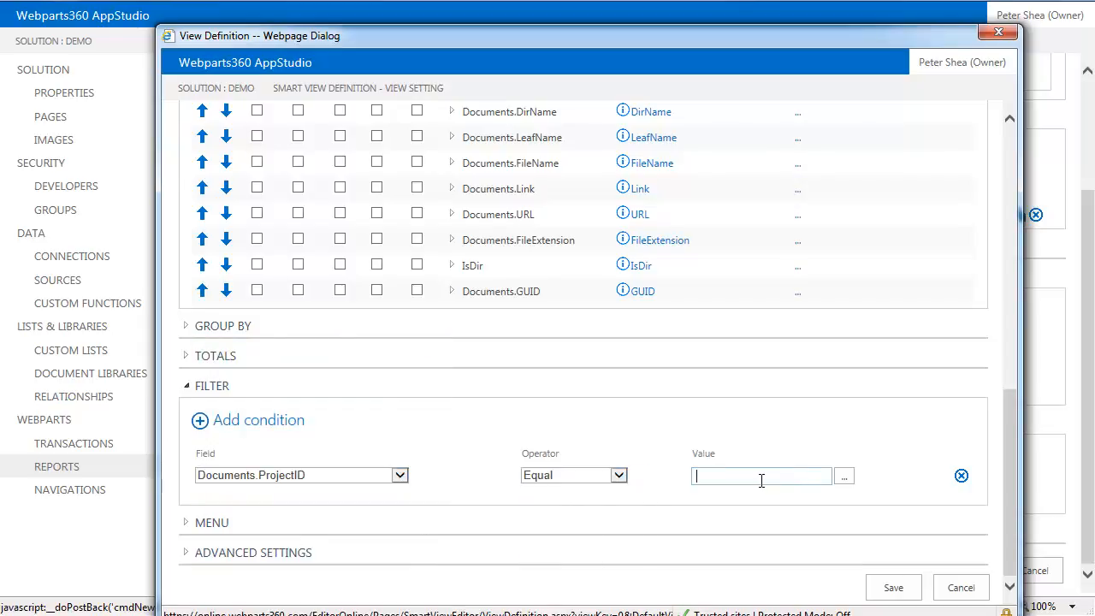
{"action": "type", "text": "[param:ProjectID"}
- Give the Upload Document default menu the additional parameter ProjectID=[param:ProjectID], reusing the filter value, and the title "Upload new documents"
{"action": "left_click_drag", "start_coordinate": [800, 486], "coordinate": [677, 476]}
{"action": "key", "text": "ctrl+c"}
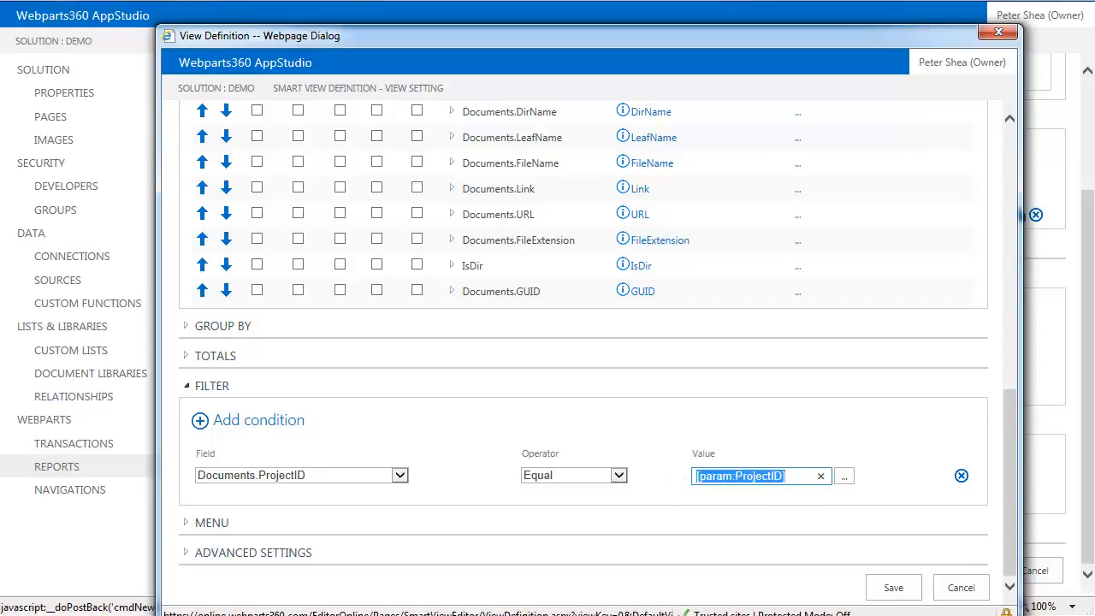
{"action": "left_click", "coordinate": [187, 524]}
{"action": "scroll", "coordinate": [329, 350], "scroll_direction": "down", "scroll_amount": 3}
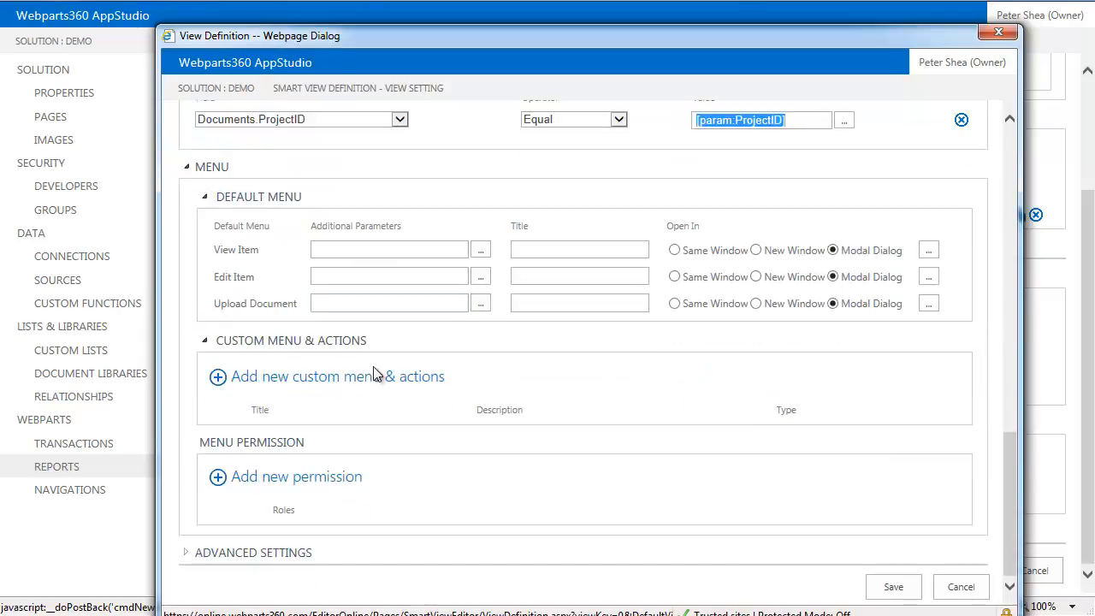
{"action": "left_click", "coordinate": [338, 304]}
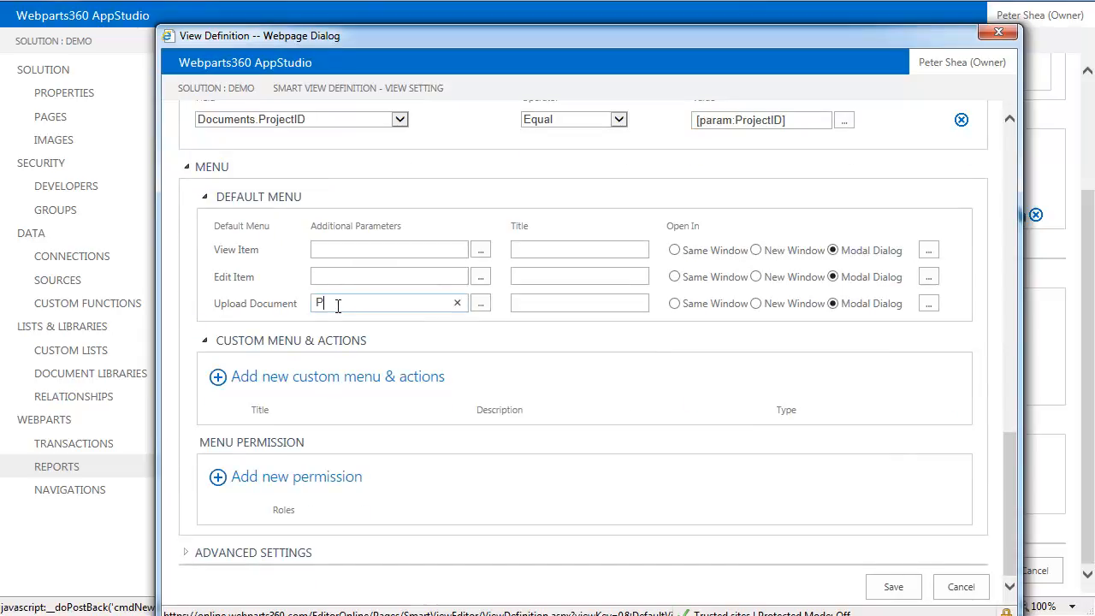
{"action": "type", "text": "ProjectID="}
{"action": "key", "text": "ctrl+v"}
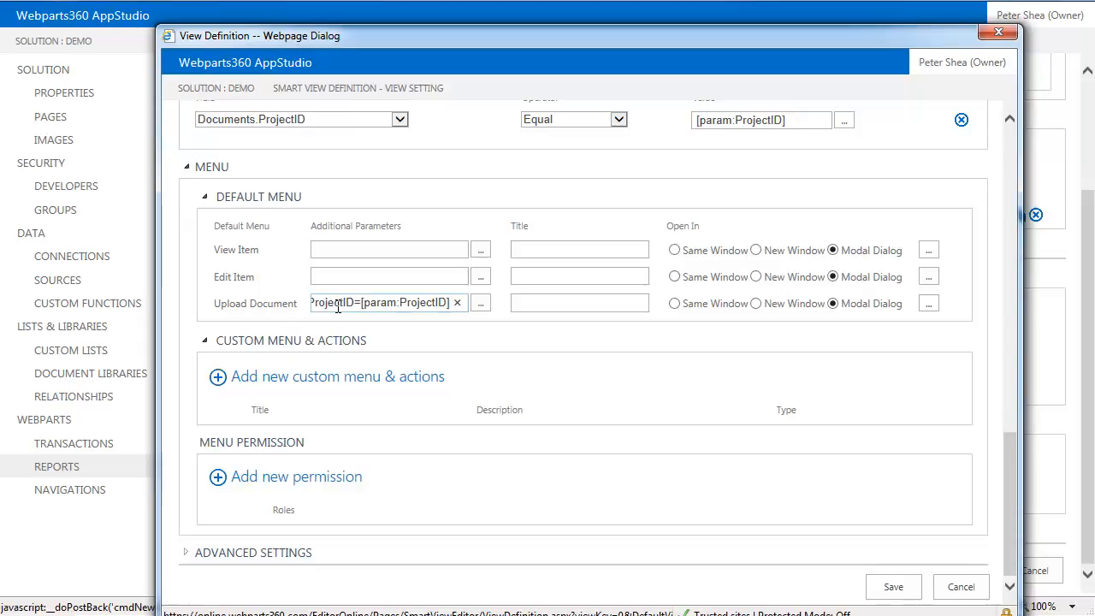
{"action": "left_click", "coordinate": [567, 301]}
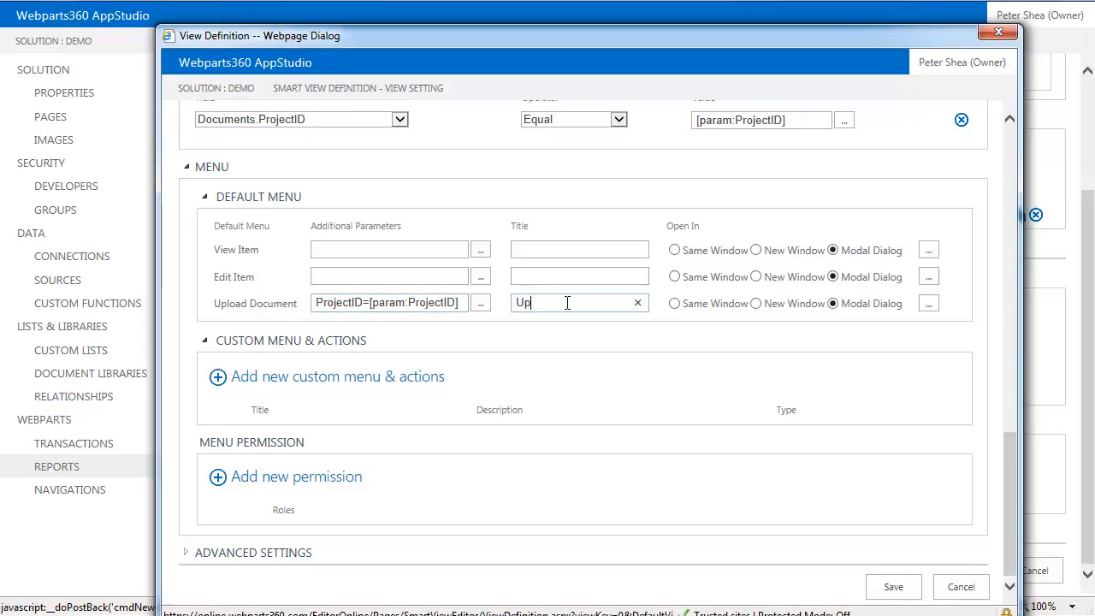
{"action": "type", "text": "Upload new documents"}
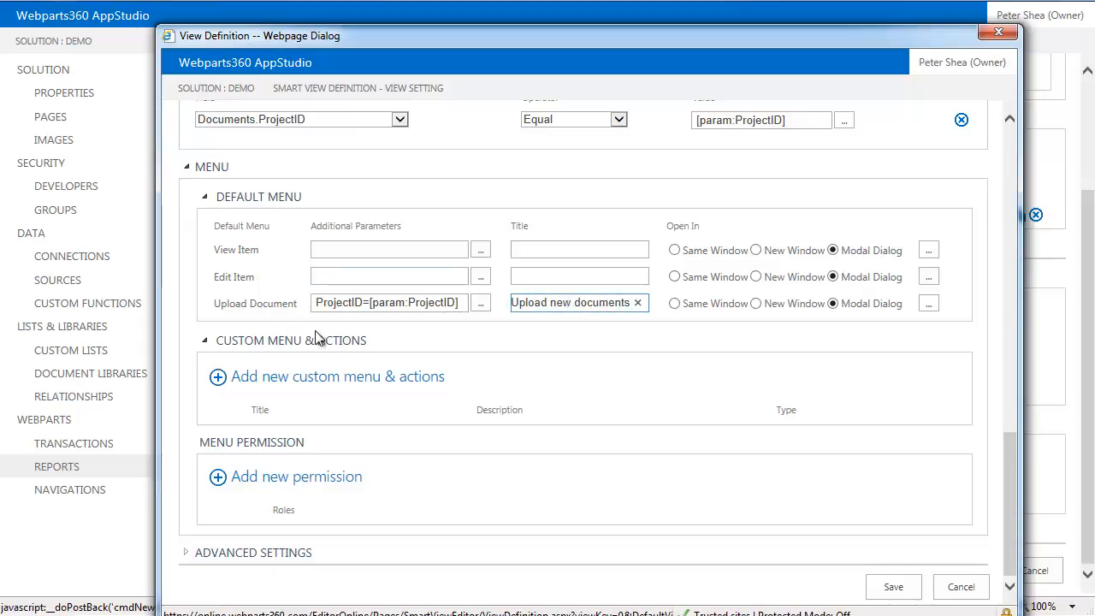
- Add a menu permission for the [me] role with Upload Document and Document Preview enabled
{"action": "left_click", "coordinate": [295, 479]}
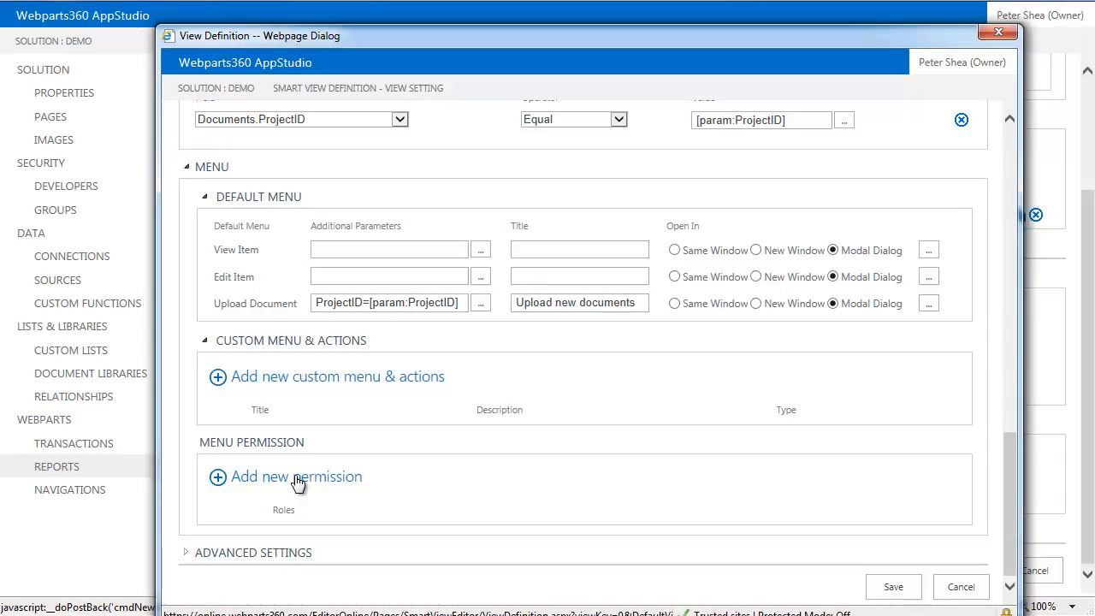
{"action": "left_click", "coordinate": [276, 504]}
{"action": "scroll", "coordinate": [543, 420], "scroll_direction": "down", "scroll_amount": 3}
{"action": "left_click", "coordinate": [623, 426]}
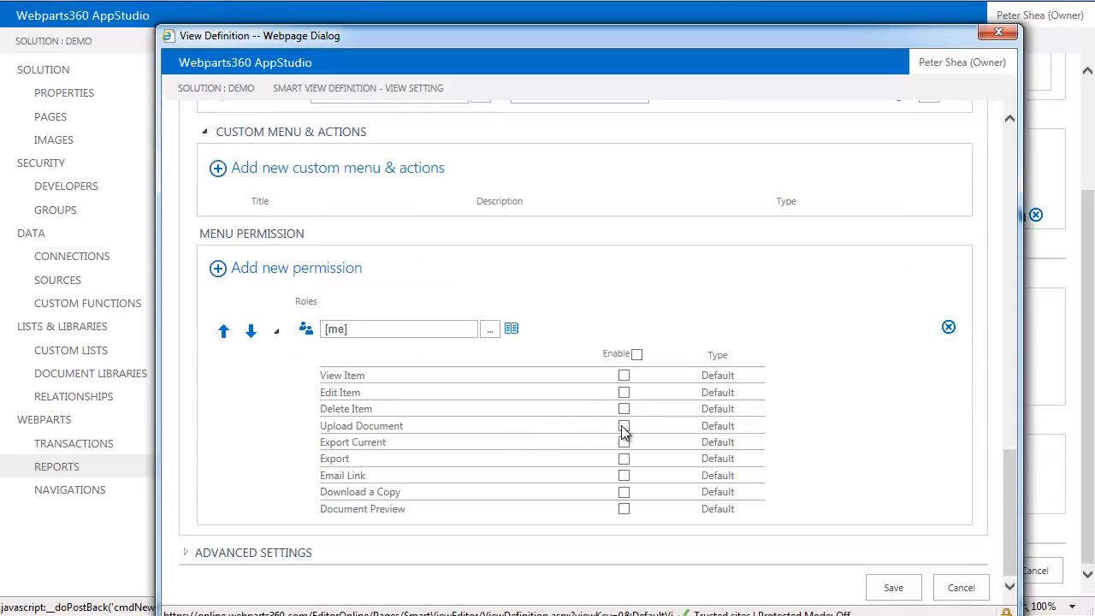
{"action": "left_click", "coordinate": [625, 510]}
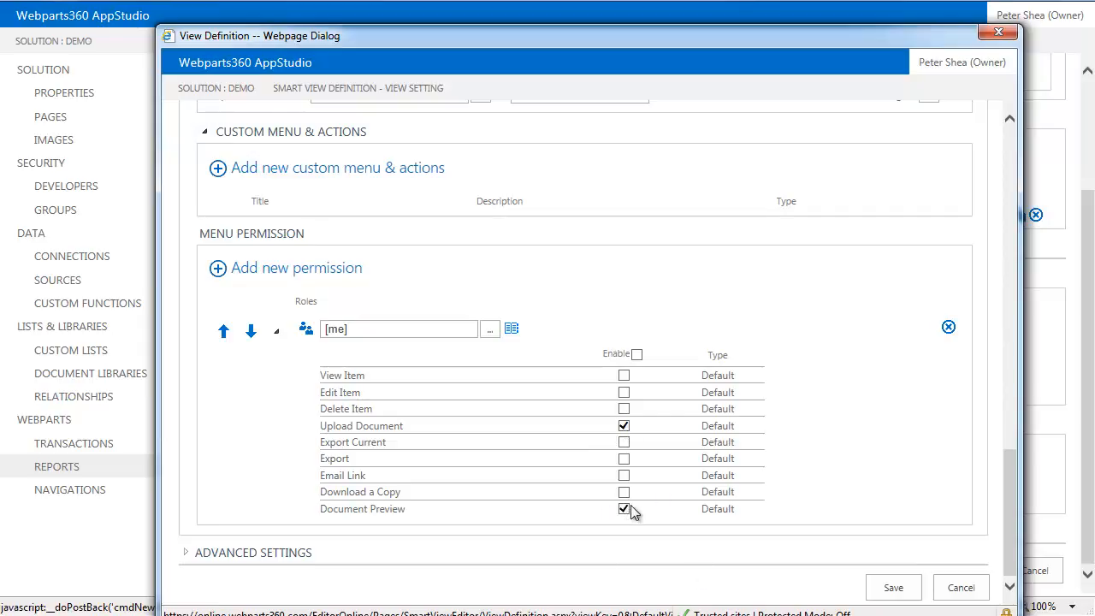
- Save the Documents view definition and the Project.Documents report definition
{"action": "scroll", "coordinate": [632, 505], "scroll_direction": "up", "scroll_amount": 3}
{"action": "scroll", "coordinate": [631, 505], "scroll_direction": "down", "scroll_amount": 3}
{"action": "left_click", "coordinate": [894, 584]}
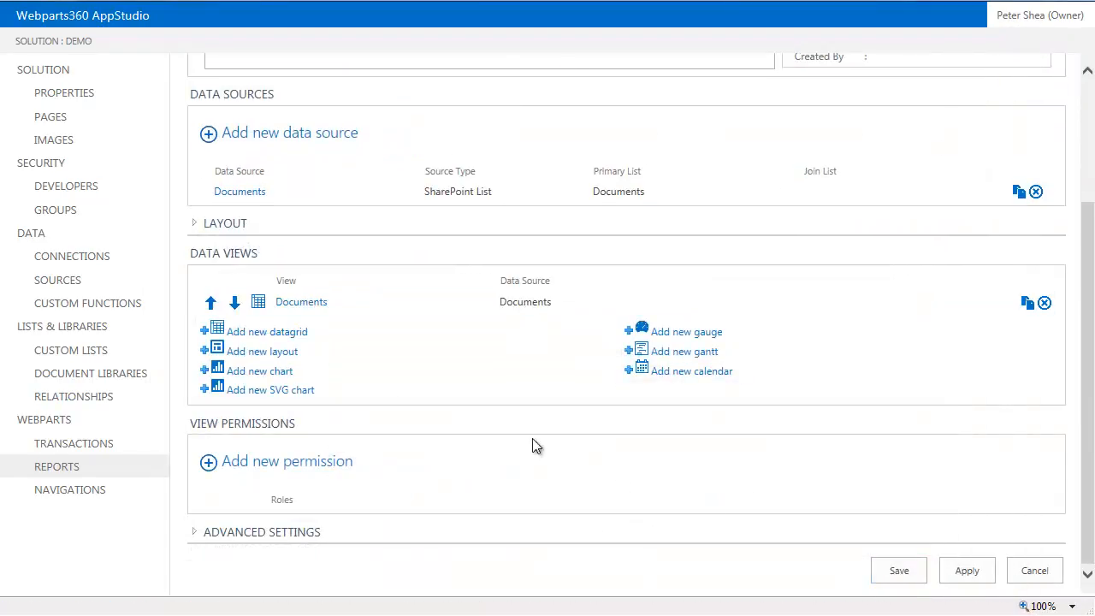
{"action": "left_click", "coordinate": [897, 575]}
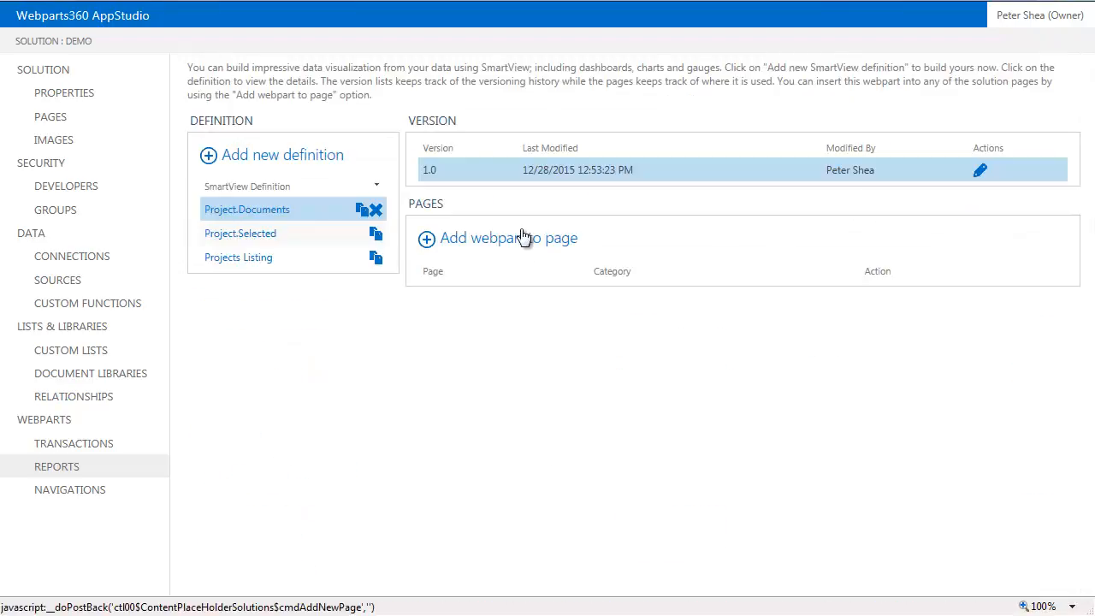
- Start adding the Project.Documents webpart to the ProjectDetails solution page, placing it in the Header zone
{"action": "left_click", "coordinate": [528, 238]}
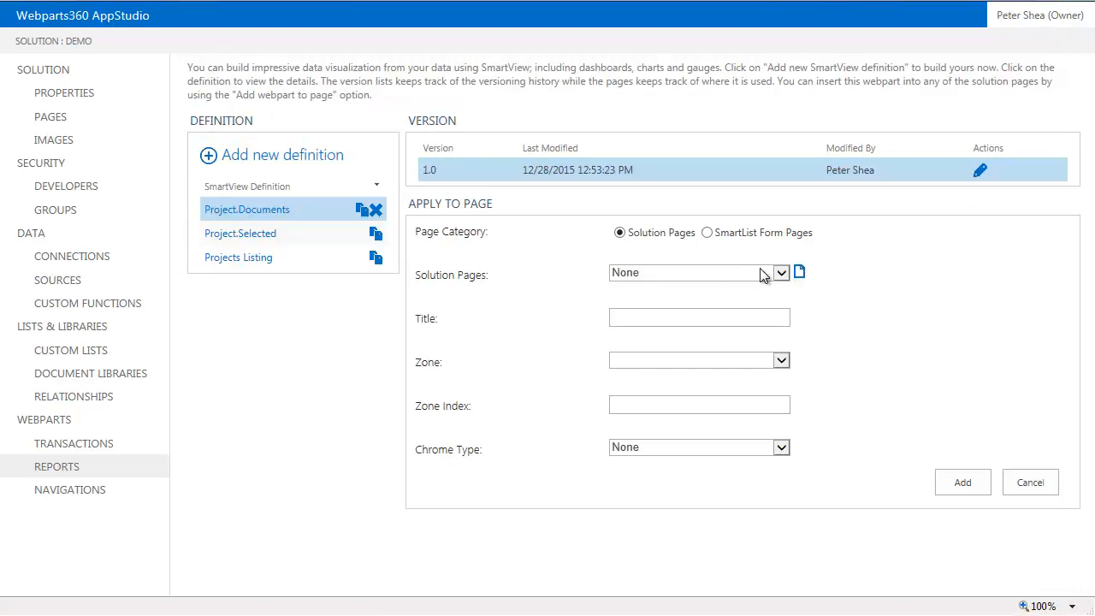
{"action": "left_click", "coordinate": [782, 272]}
{"action": "left_click", "coordinate": [675, 298]}
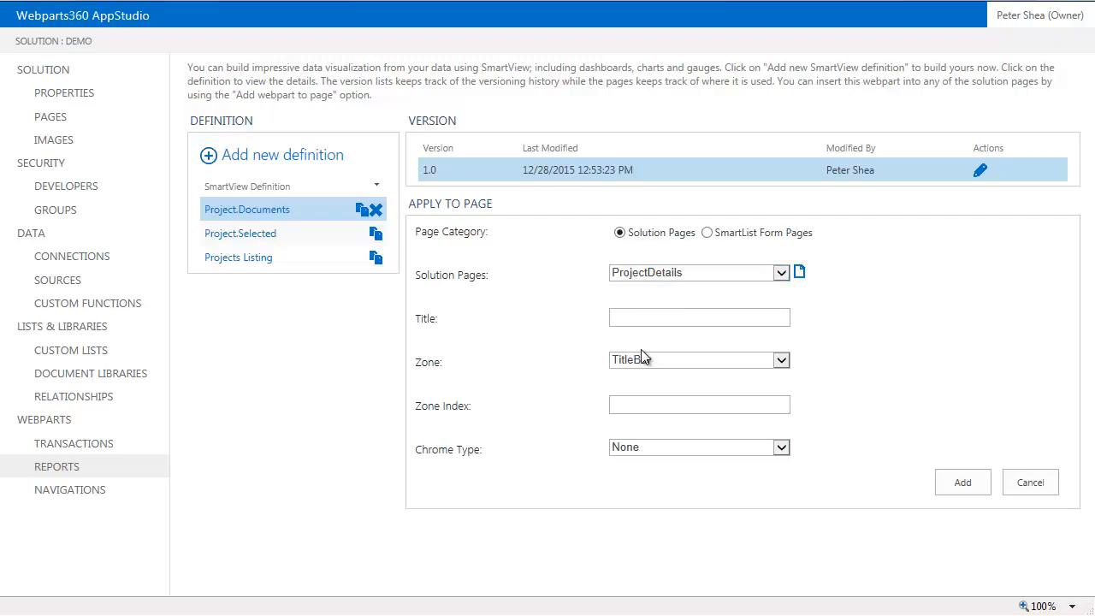
{"action": "left_click", "coordinate": [782, 362]}
{"action": "left_click", "coordinate": [651, 372]}
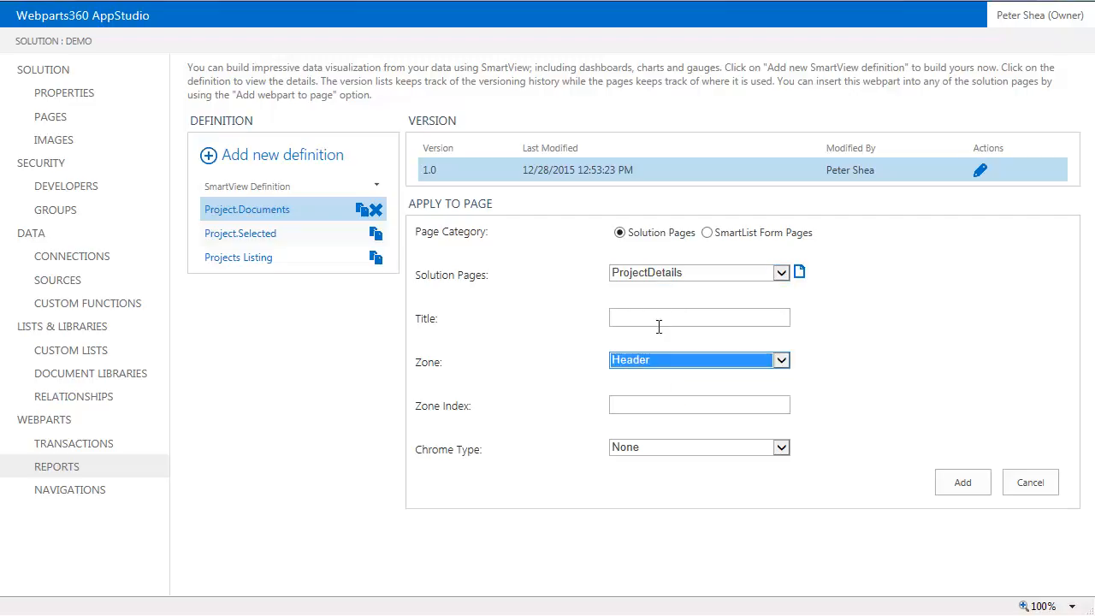
- Title the webpart "Documents", set its zone index to 2 and a chrome type that shows the title, and add it to the page
{"action": "left_click", "coordinate": [658, 317]}
{"action": "type", "text": "Docuen"}
{"action": "type", "text": "ments"}
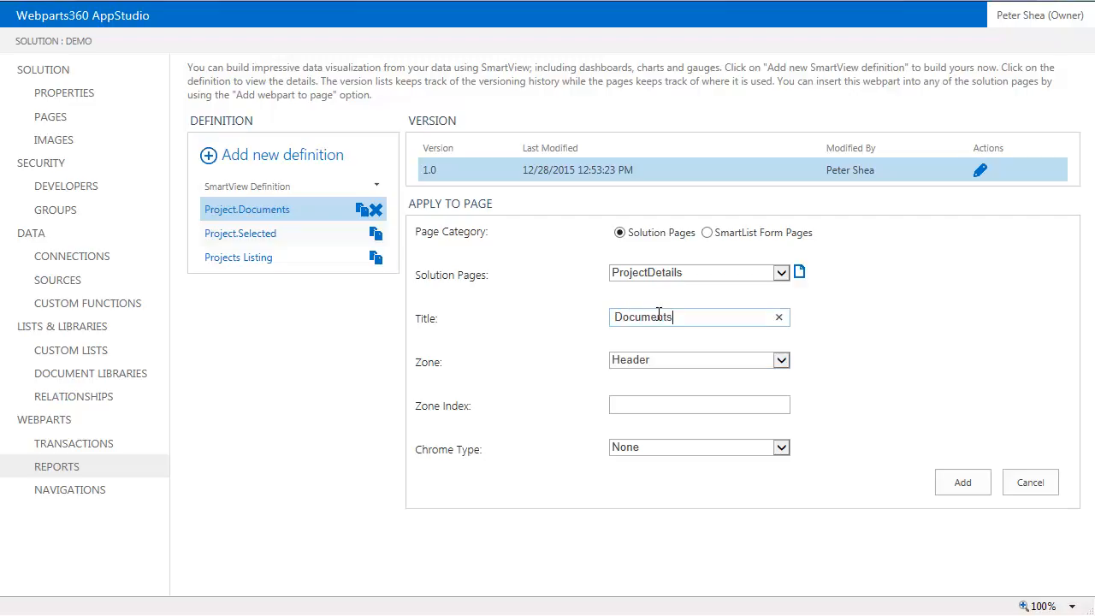
{"action": "left_click", "coordinate": [638, 406]}
{"action": "type", "text": "2"}
{"action": "left_click", "coordinate": [716, 448]}
{"action": "key", "text": "Escape"}
{"action": "key", "text": "Down"}
{"action": "left_click", "coordinate": [975, 485]}
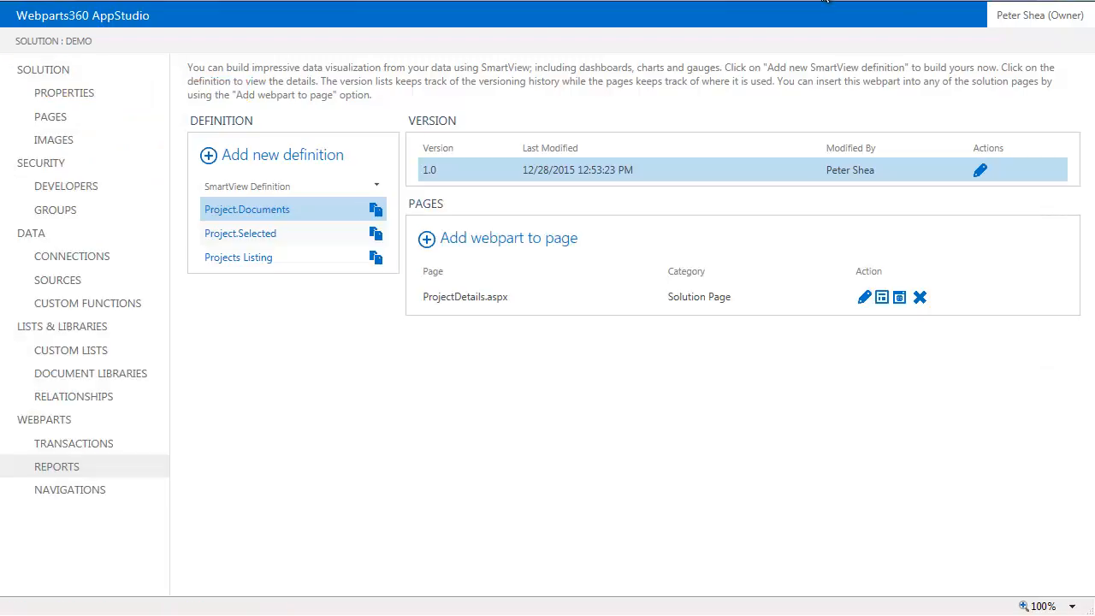
- Switch to the SharePoint project details page, reload it, and check the new Documents webpart and its available actions
{"action": "left_click", "coordinate": [825, 1]}
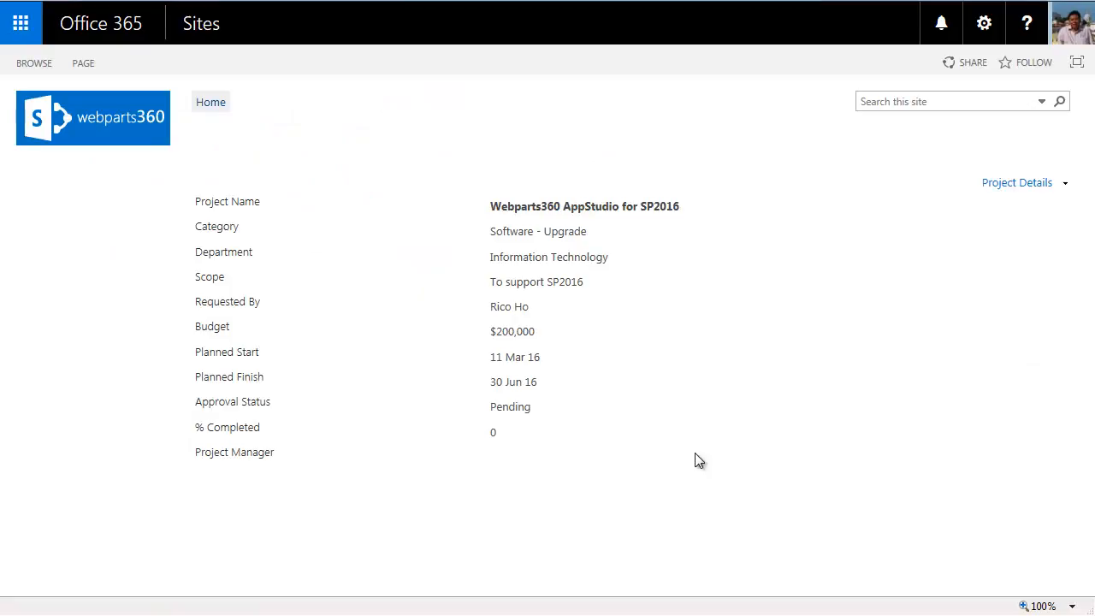
{"action": "key", "text": "F5"}
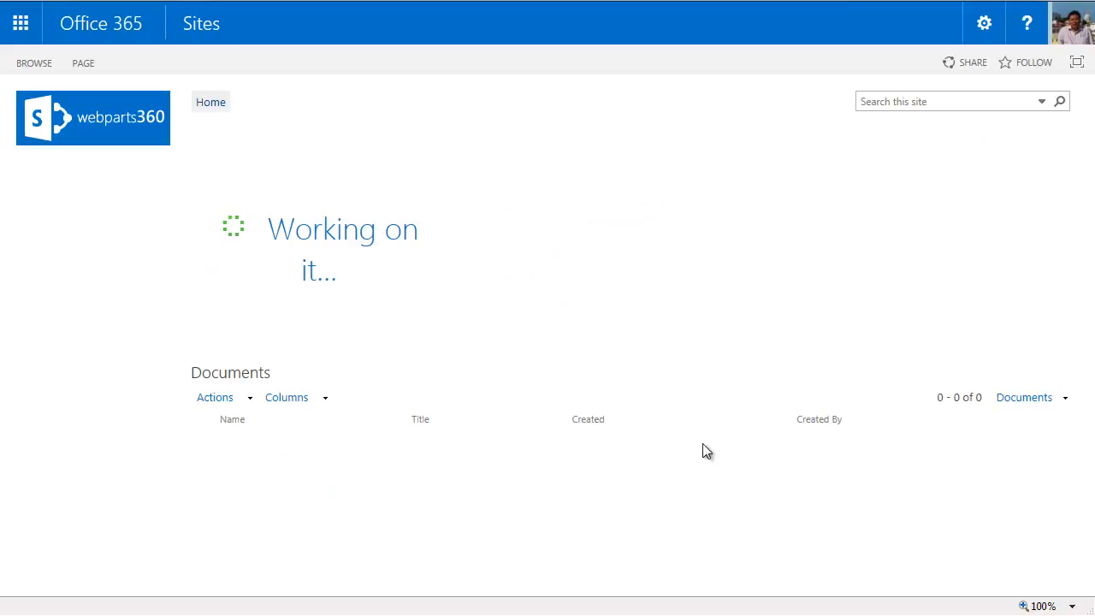
{"action": "scroll", "coordinate": [425, 438], "scroll_direction": "down", "scroll_amount": 2}
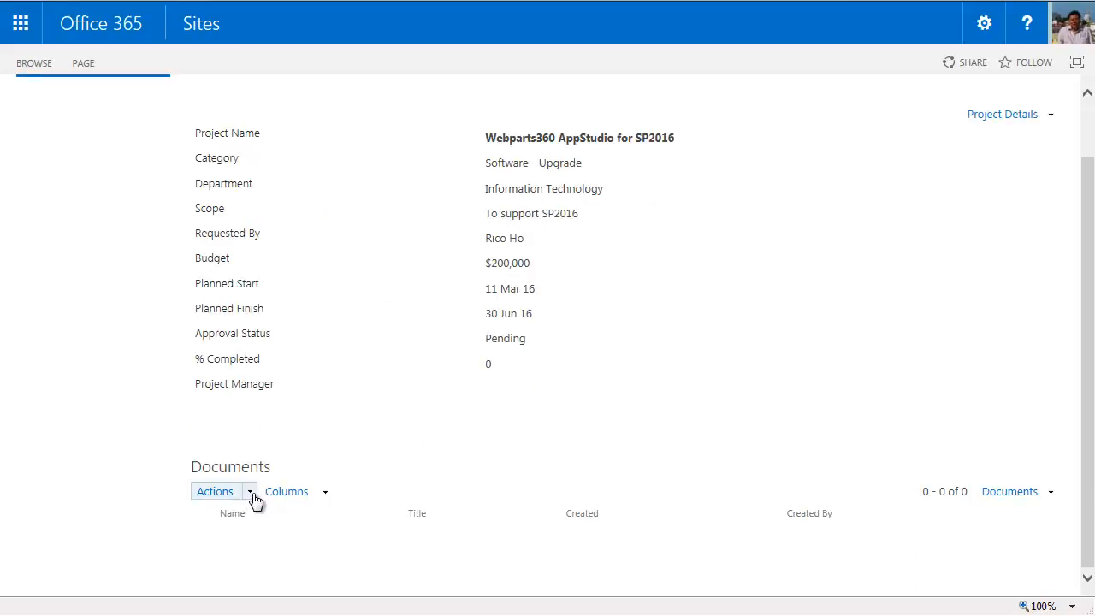
{"action": "left_click", "coordinate": [251, 497]}
{"action": "scroll", "coordinate": [606, 518], "scroll_direction": "up", "scroll_amount": 2}
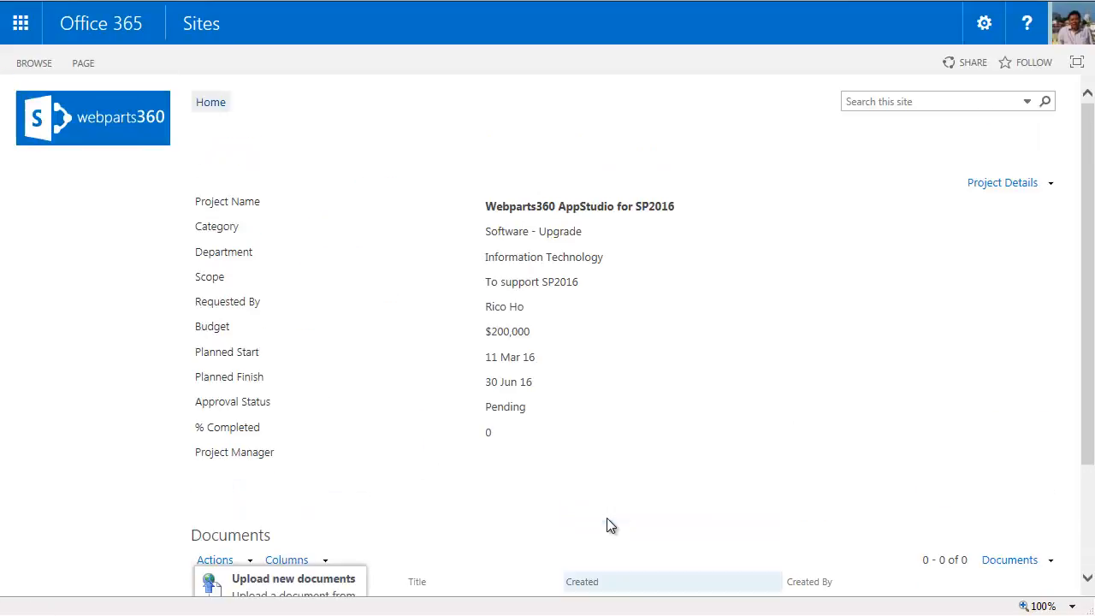